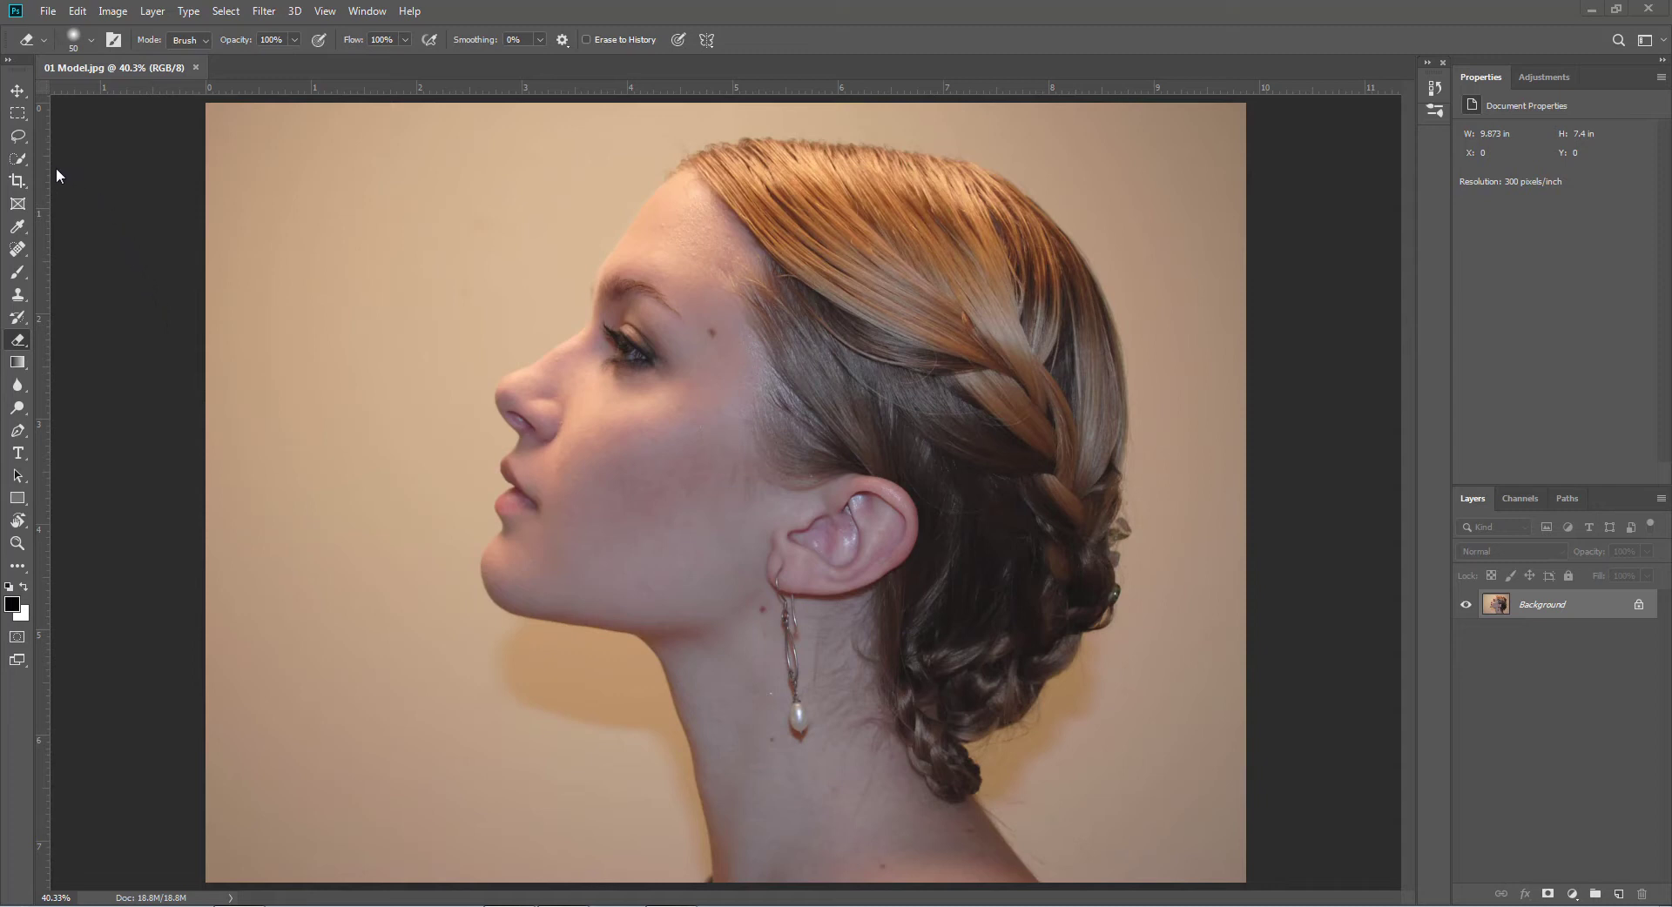
# Select the woman with Select Subject, feather the edge, and copy her to Layer 1.
pyautogui.press('space')
pyautogui.click(19, 159)
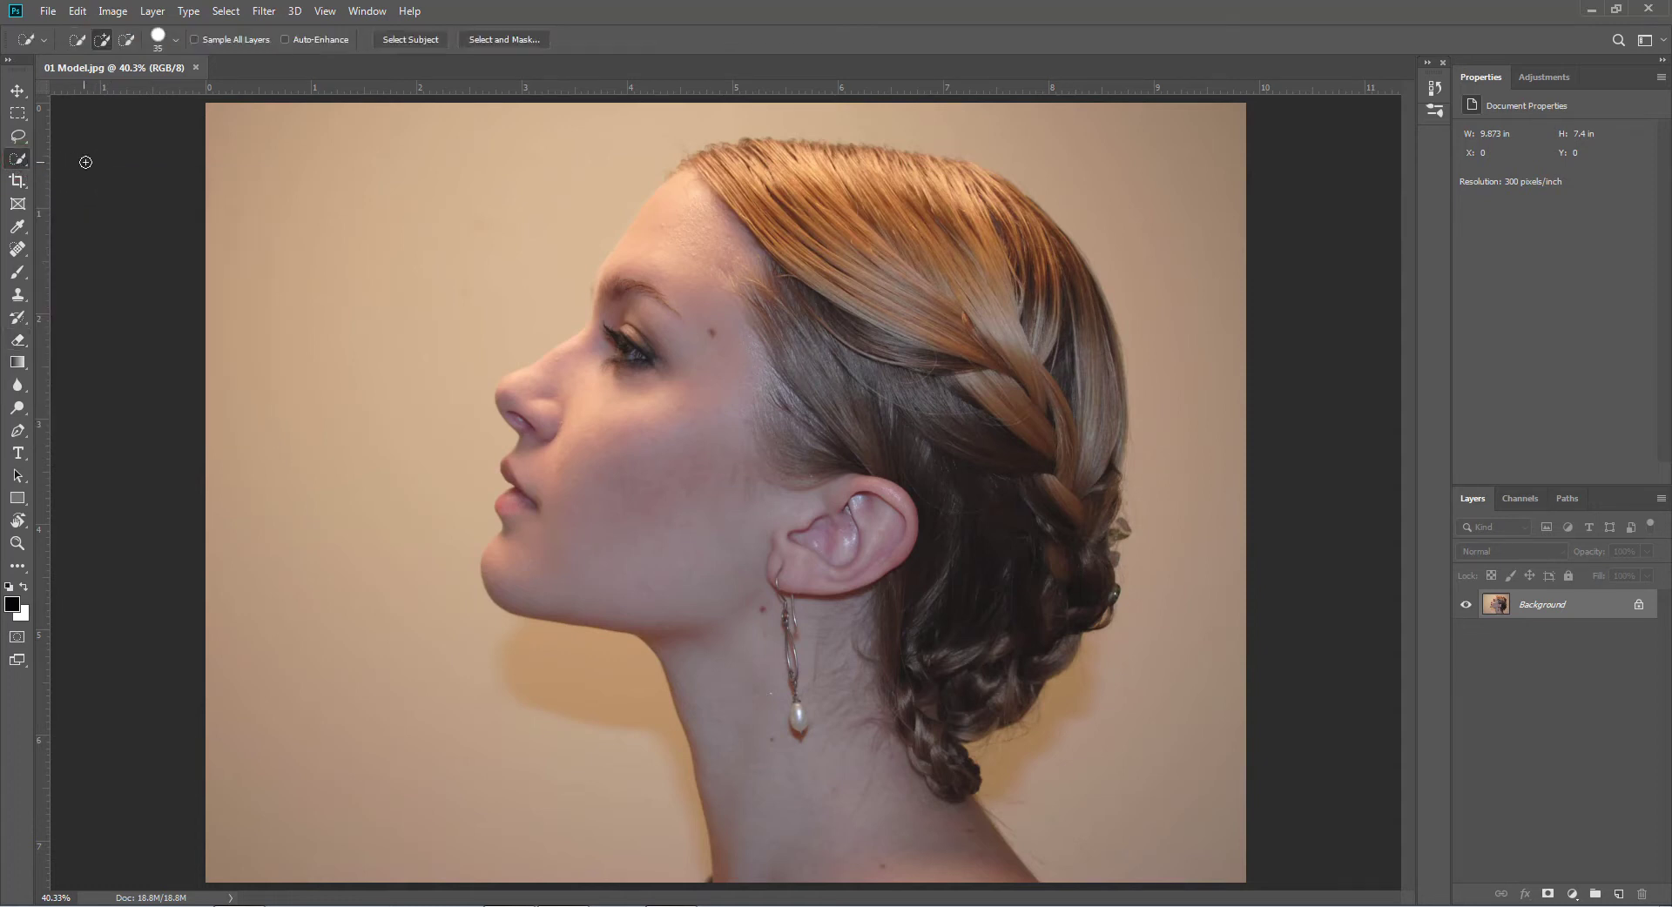
pyautogui.click(413, 41)
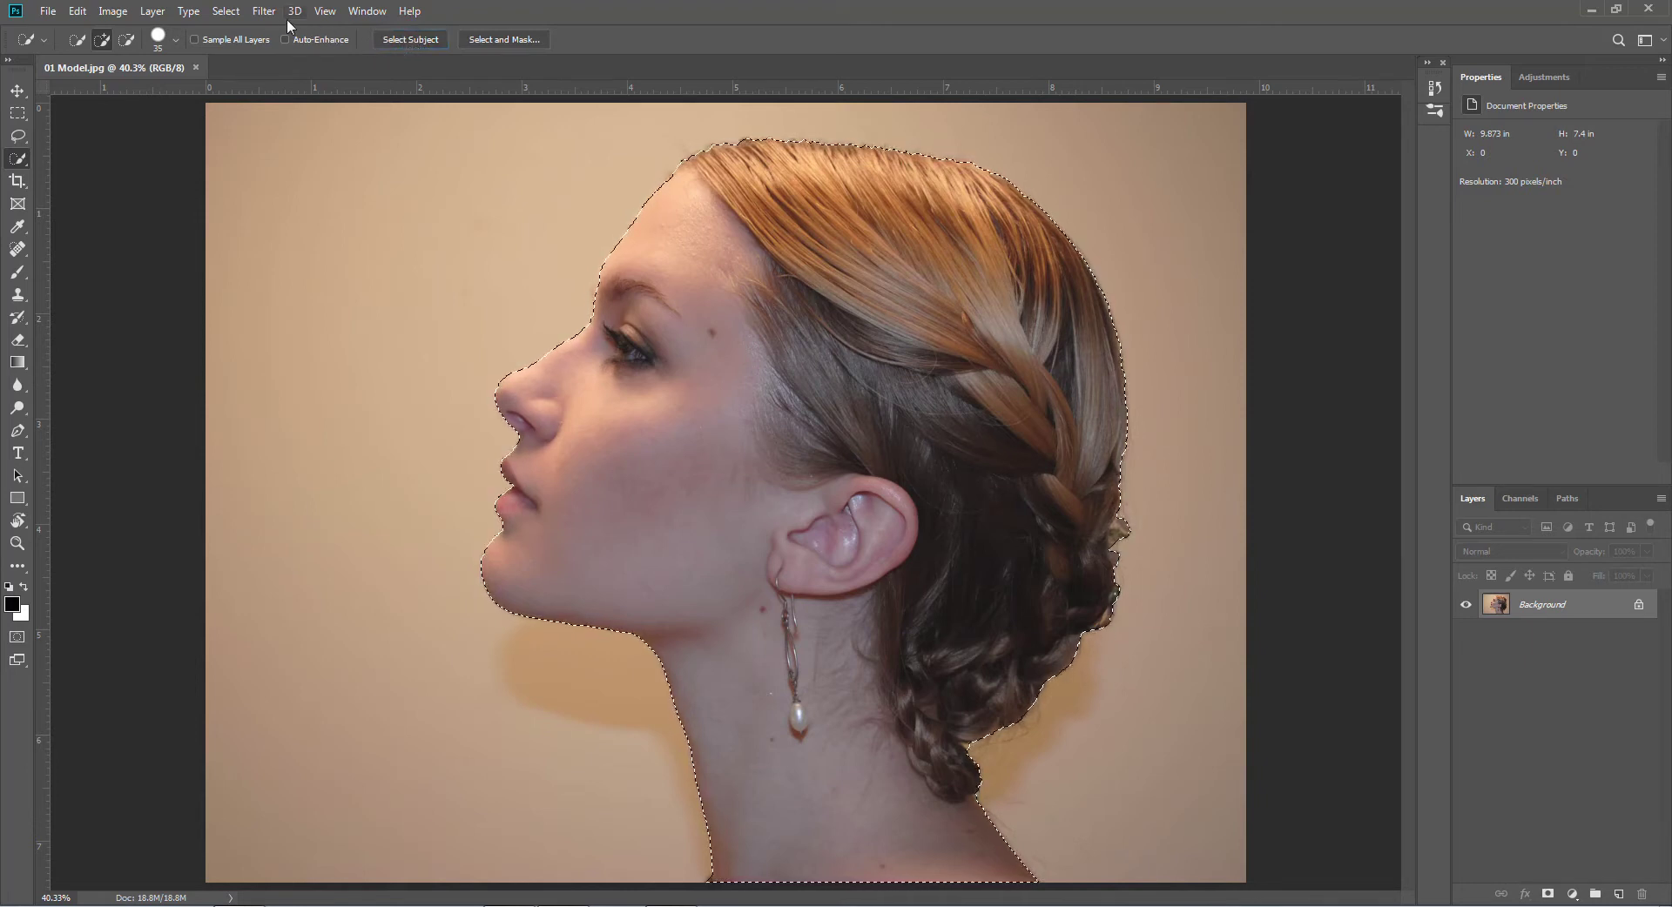
pyautogui.click(227, 12)
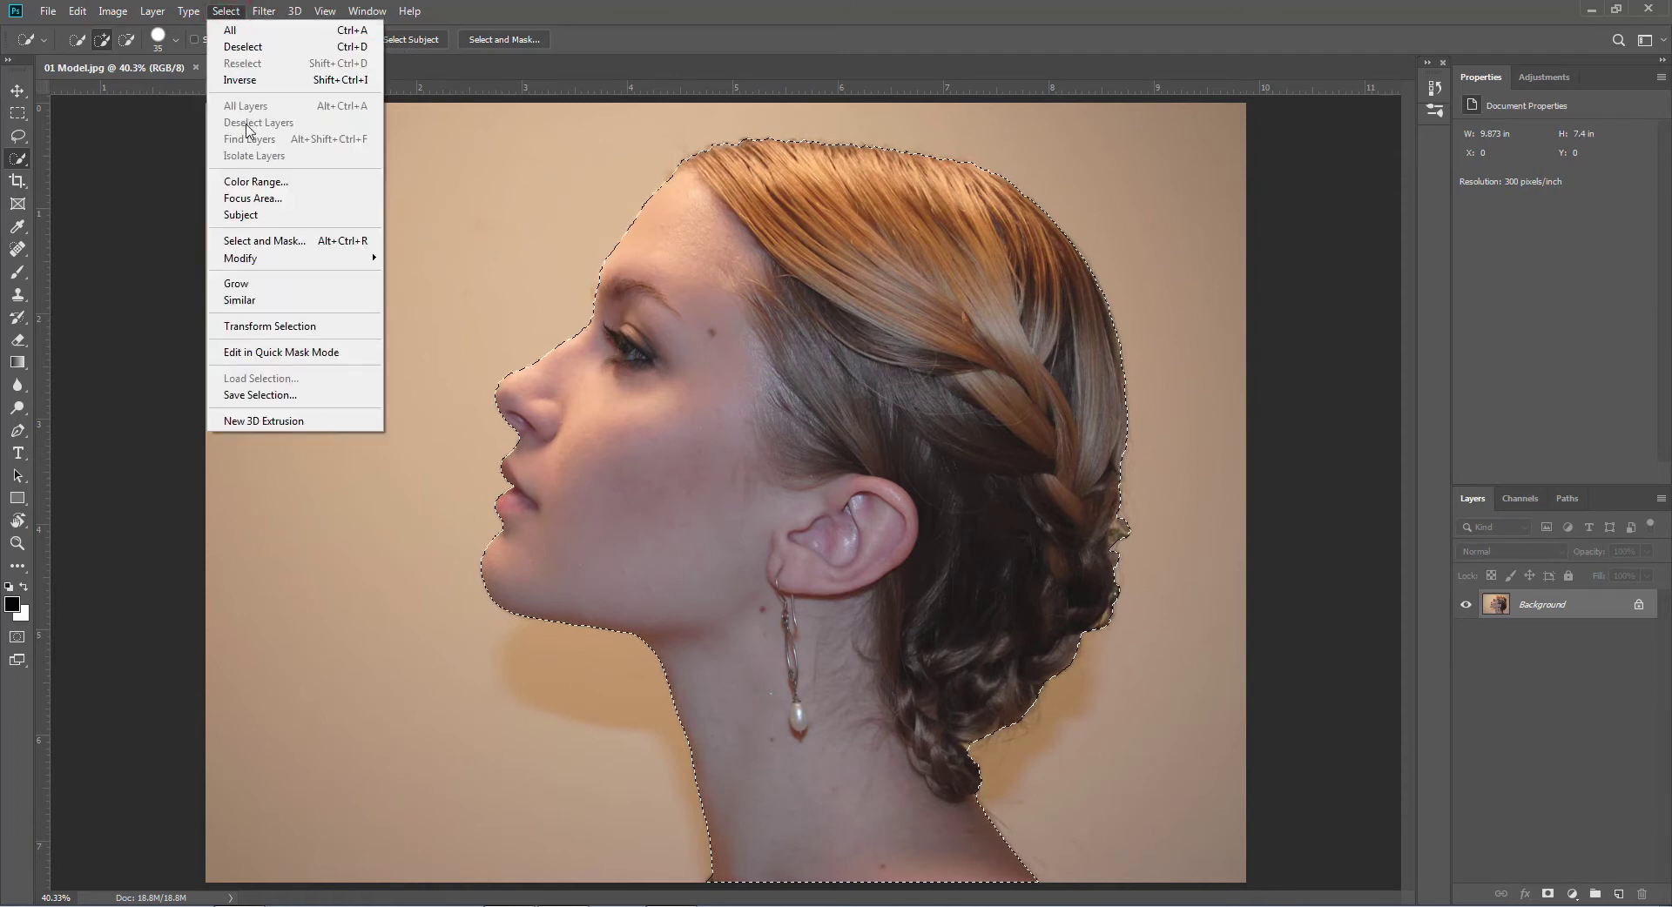
pyautogui.moveTo(257, 262)
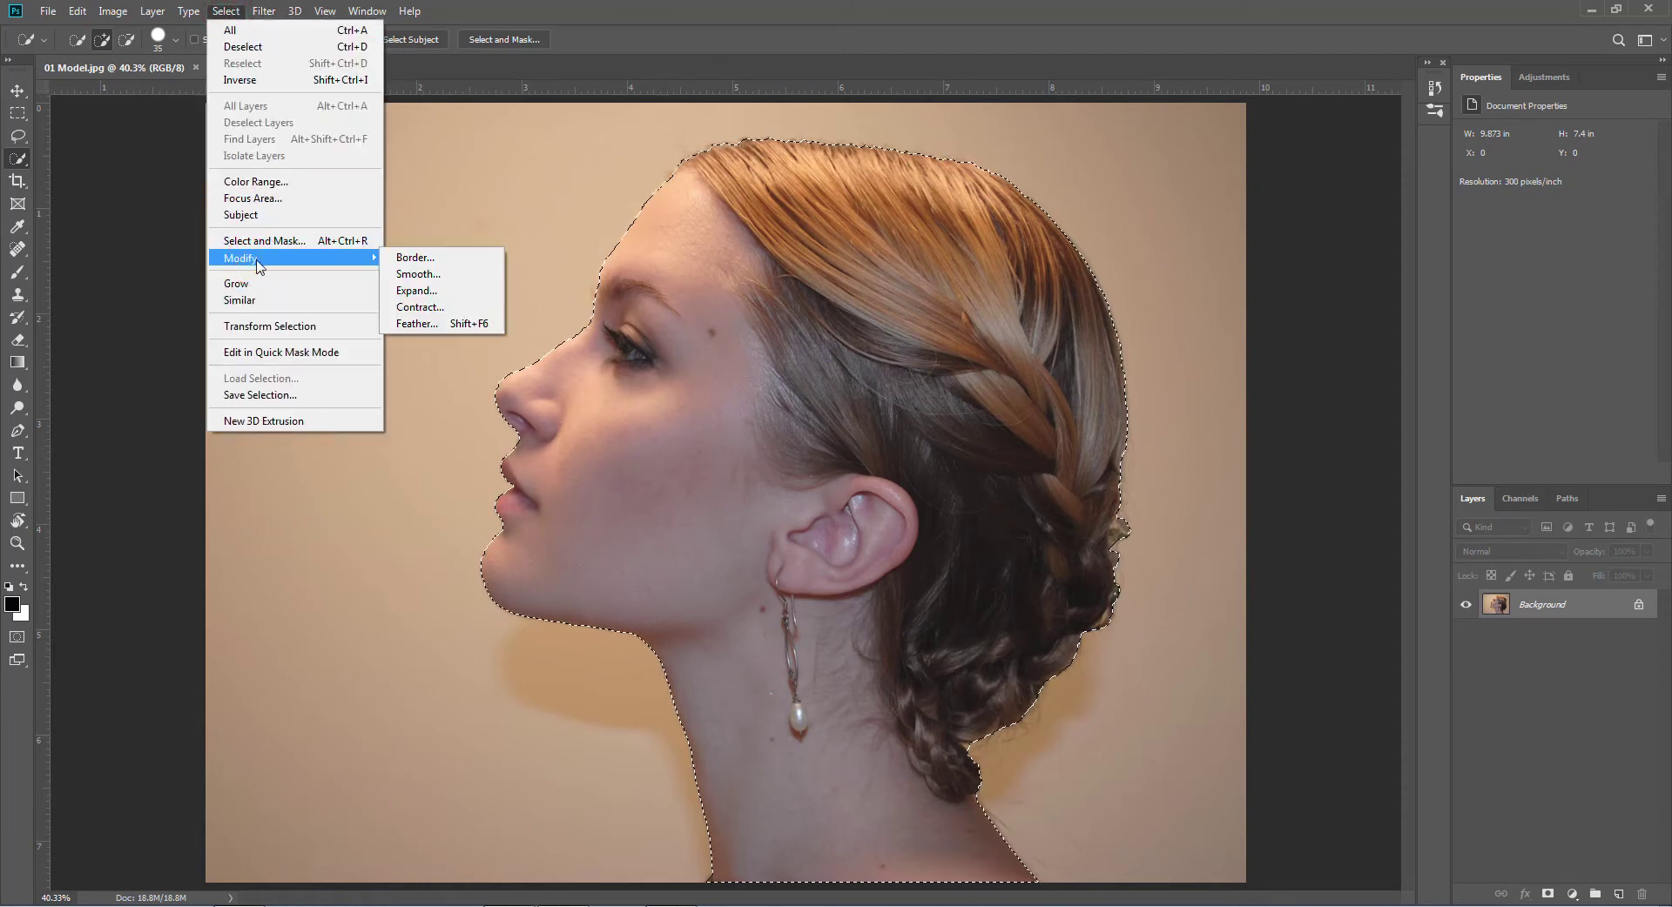
pyautogui.click(431, 324)
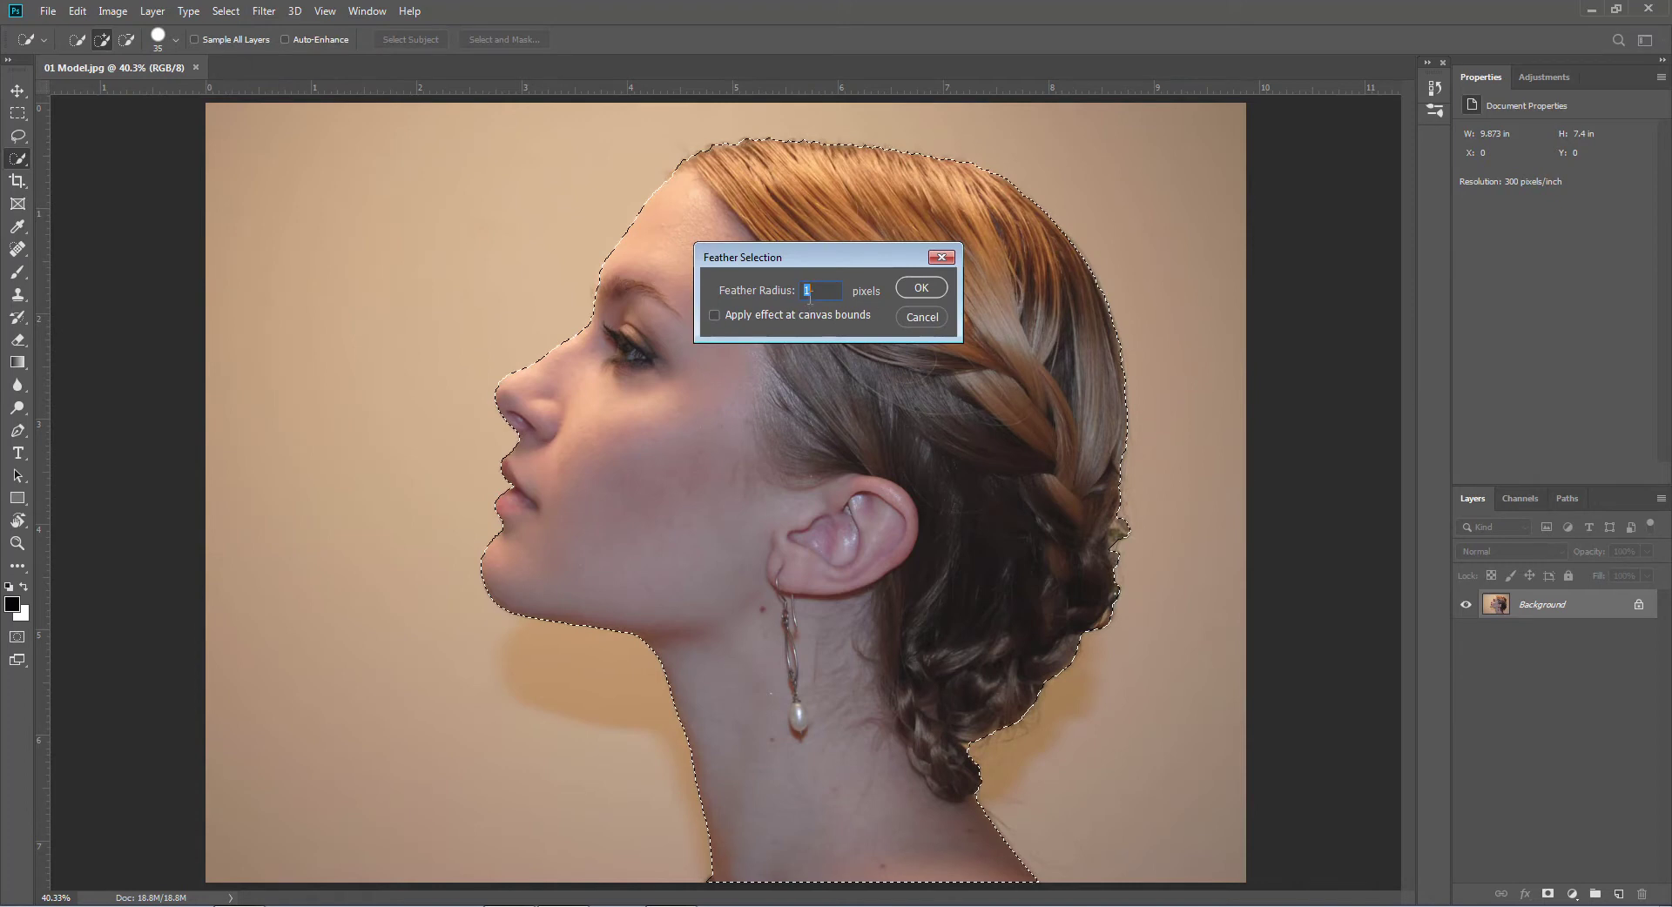
pyautogui.click(923, 287)
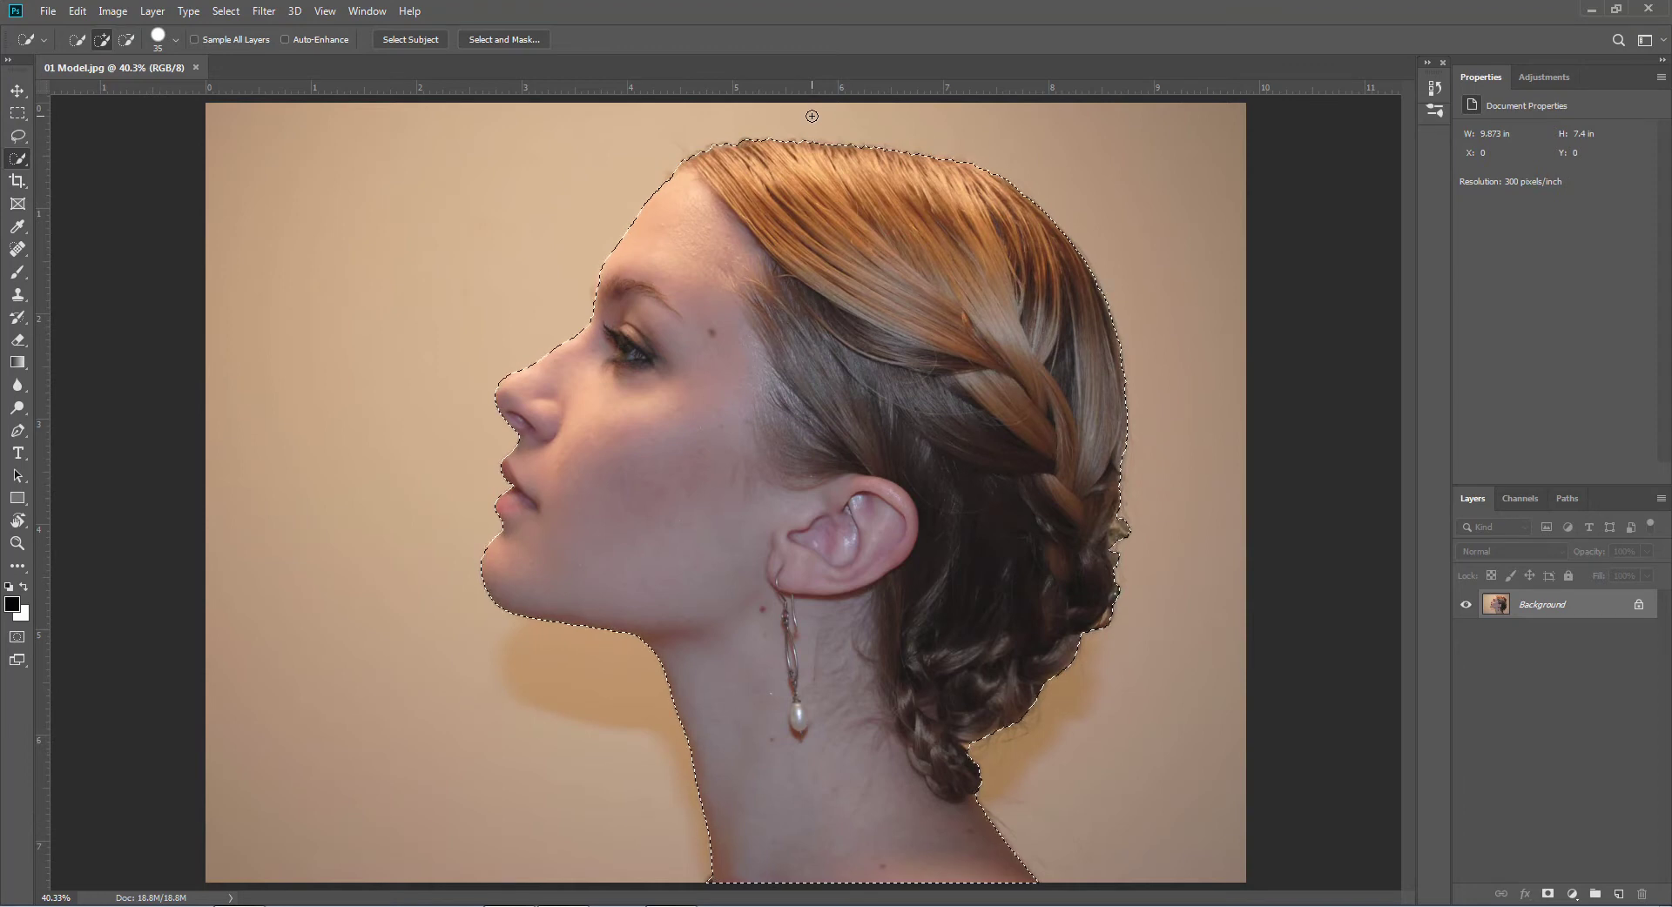
pyautogui.hotkey('ctrl', 'j')
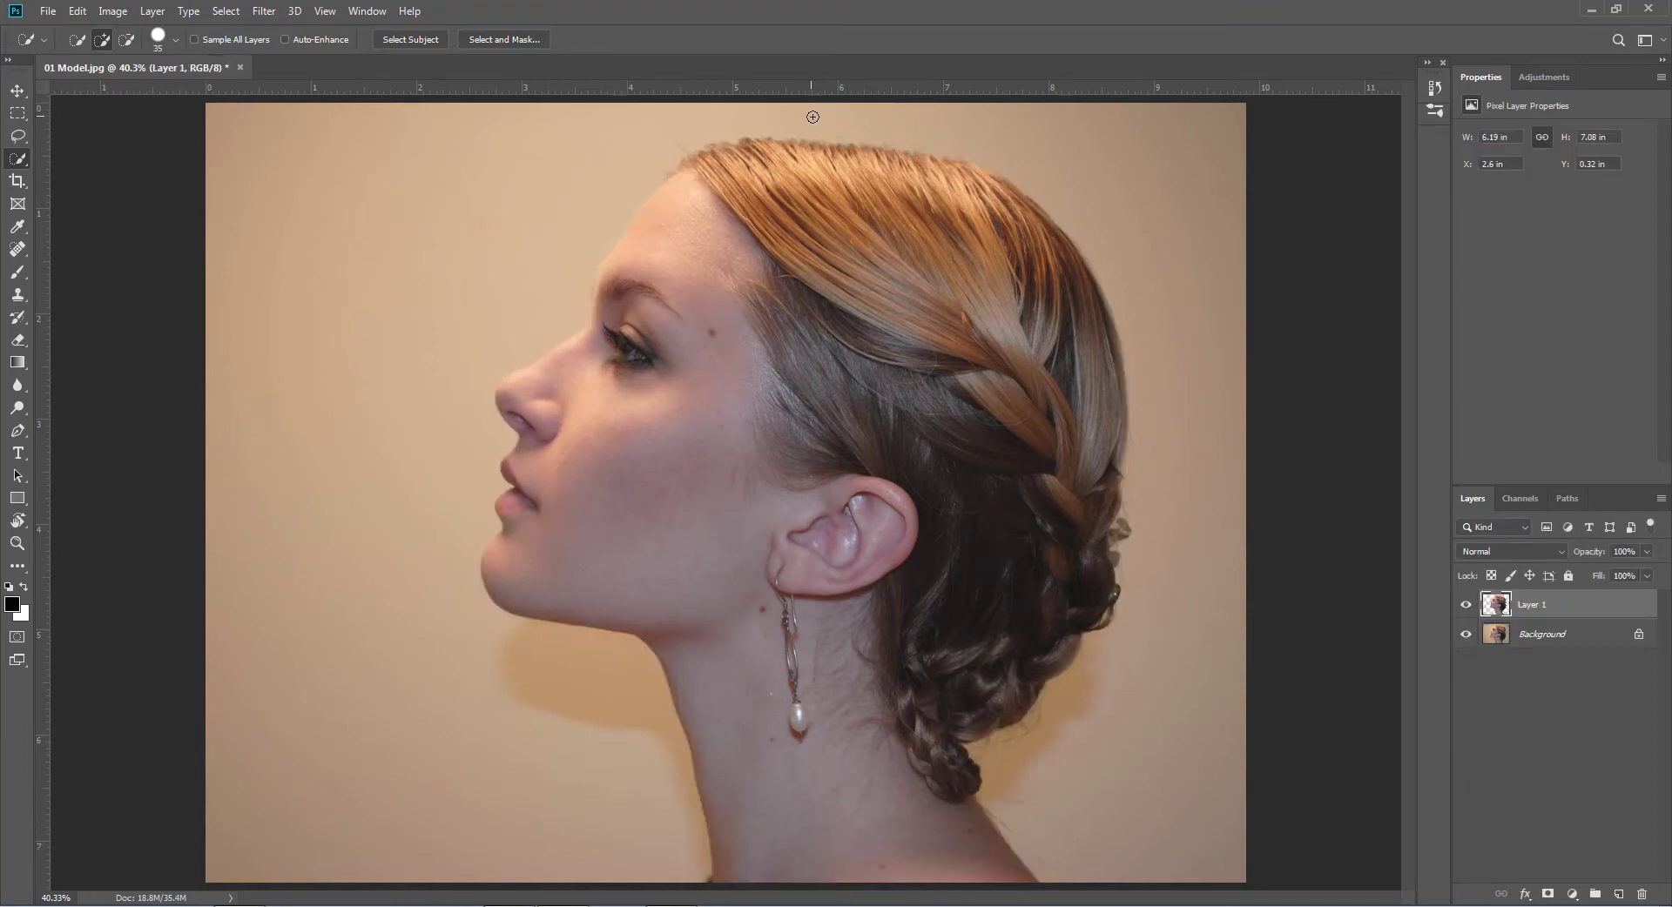
# Hide the Background layer and make Layer 1 with the cut-out woman active.
pyautogui.click(1466, 634)
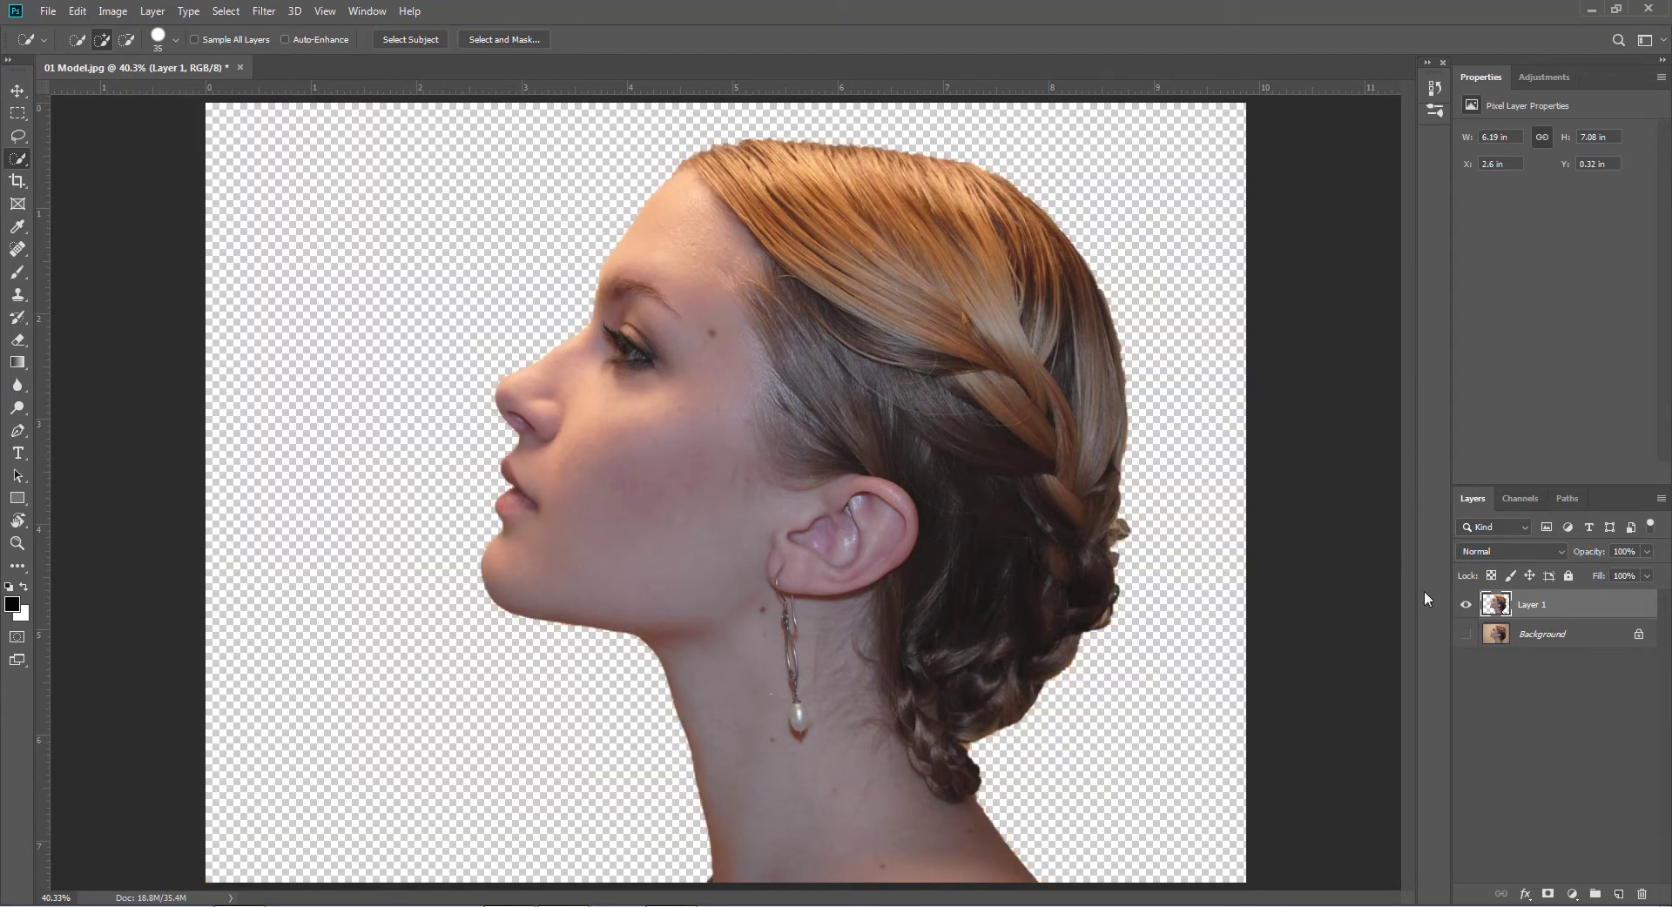
pyautogui.keyDown('ctrl'); pyautogui.click(1496, 608); pyautogui.keyUp('ctrl')
pyautogui.click(15, 96)
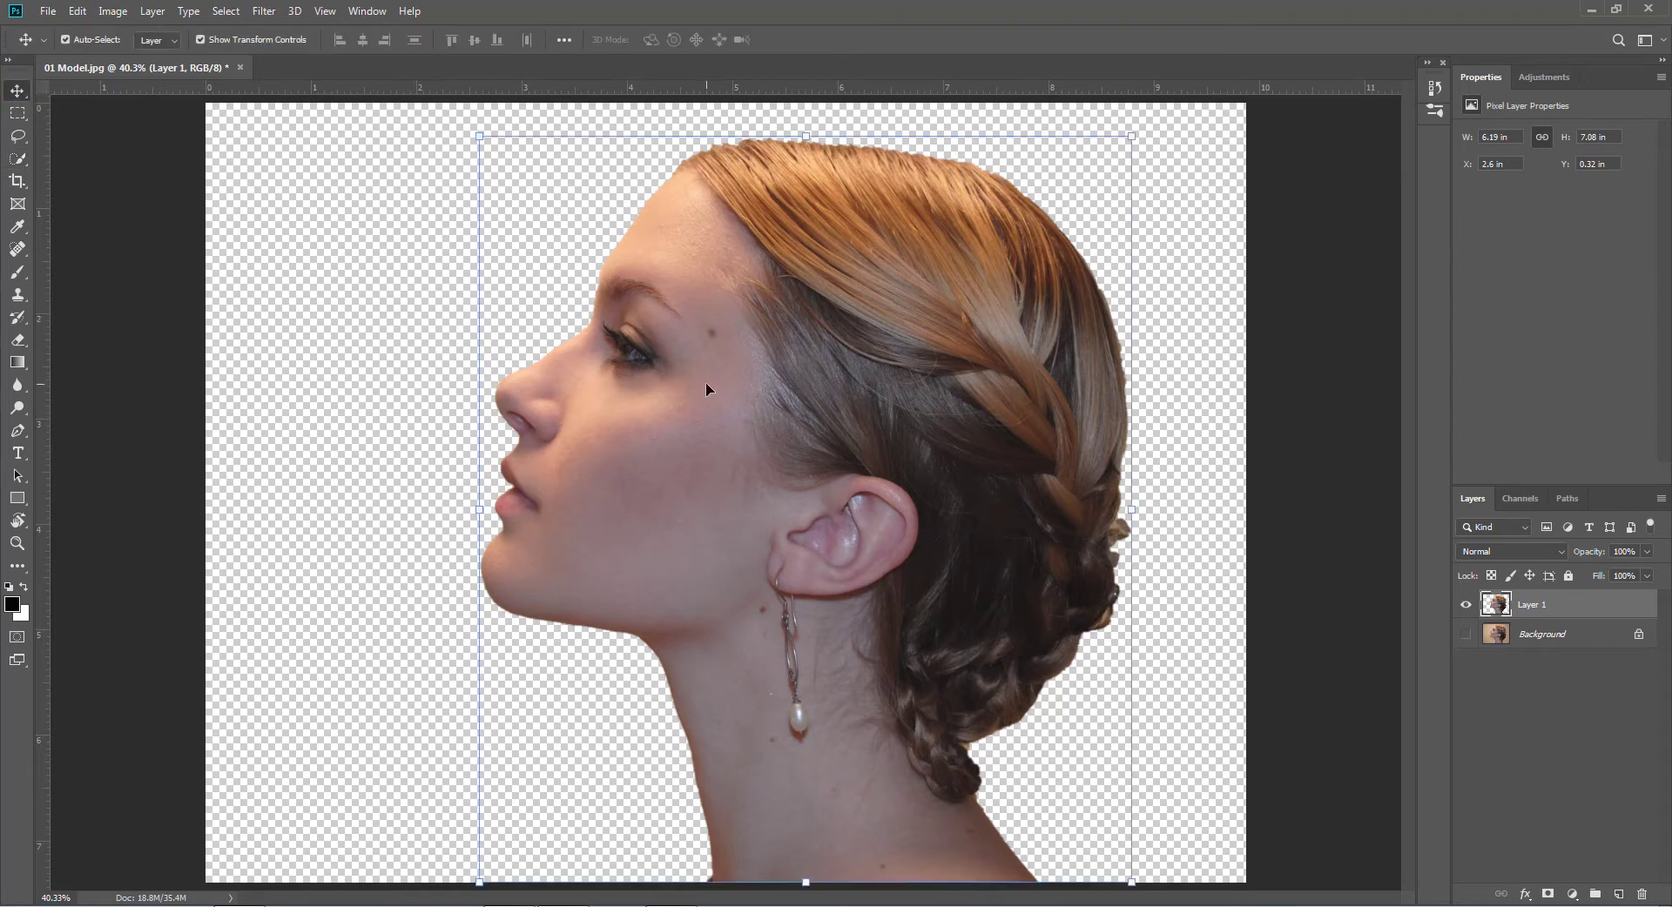
# Shift the woman down-left, scale her up to about 107%, and commit the transform.
pyautogui.moveTo(775, 341); pyautogui.dragTo(776, 470)
pyautogui.moveTo(1114, 253); pyautogui.dragTo(1160, 219)
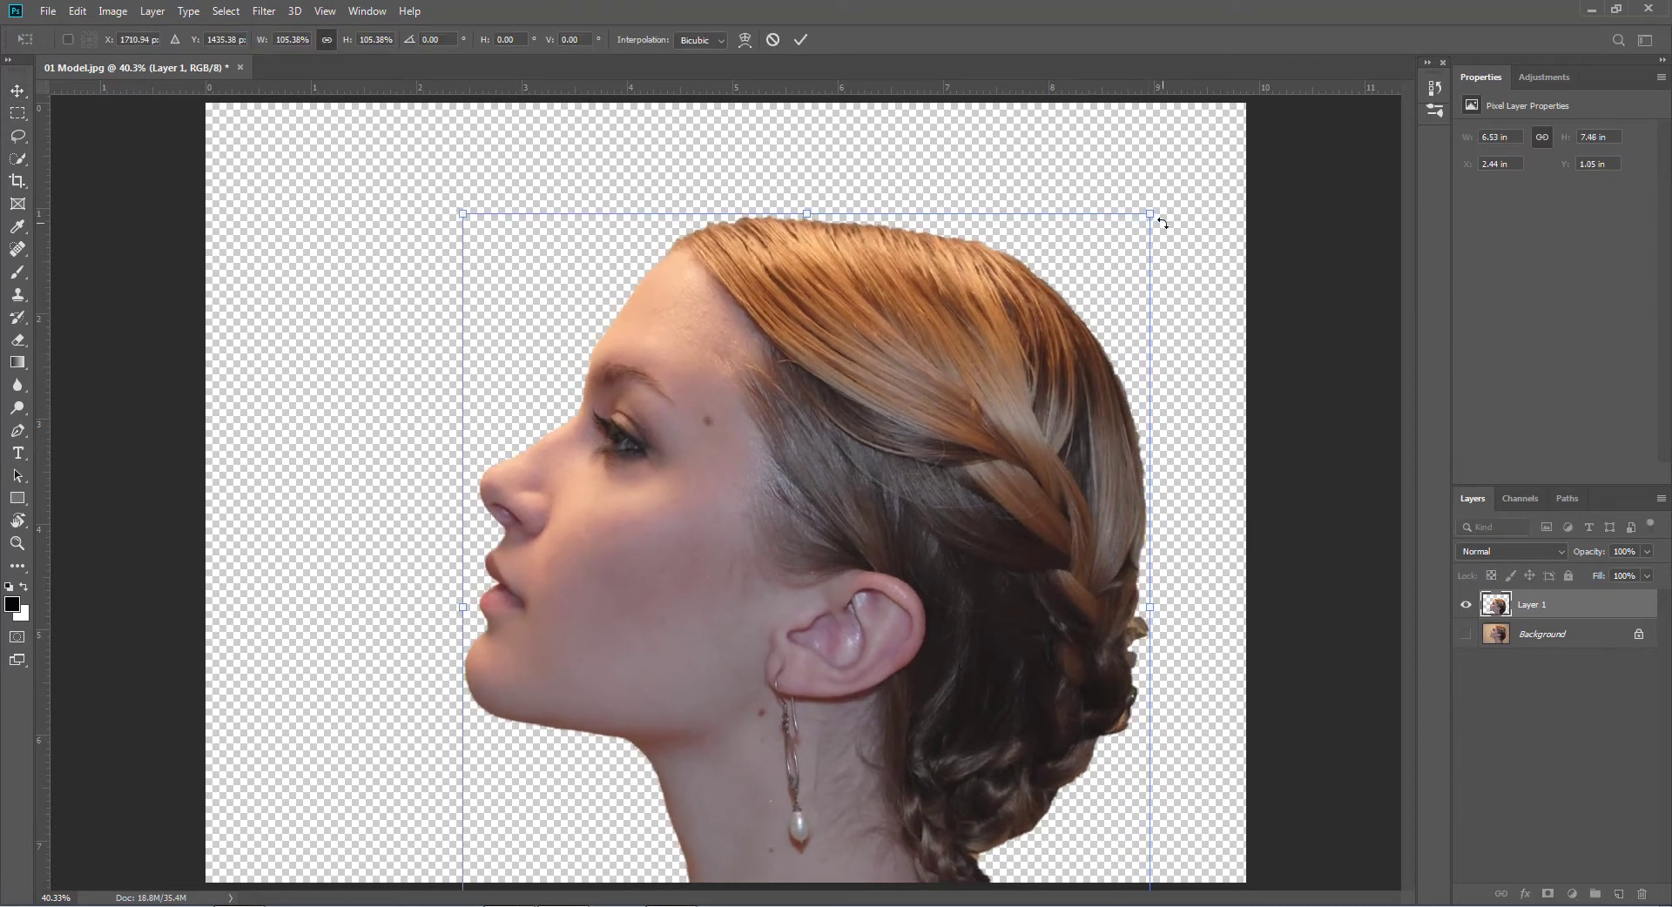
pyautogui.moveTo(870, 328); pyautogui.dragTo(827, 334)
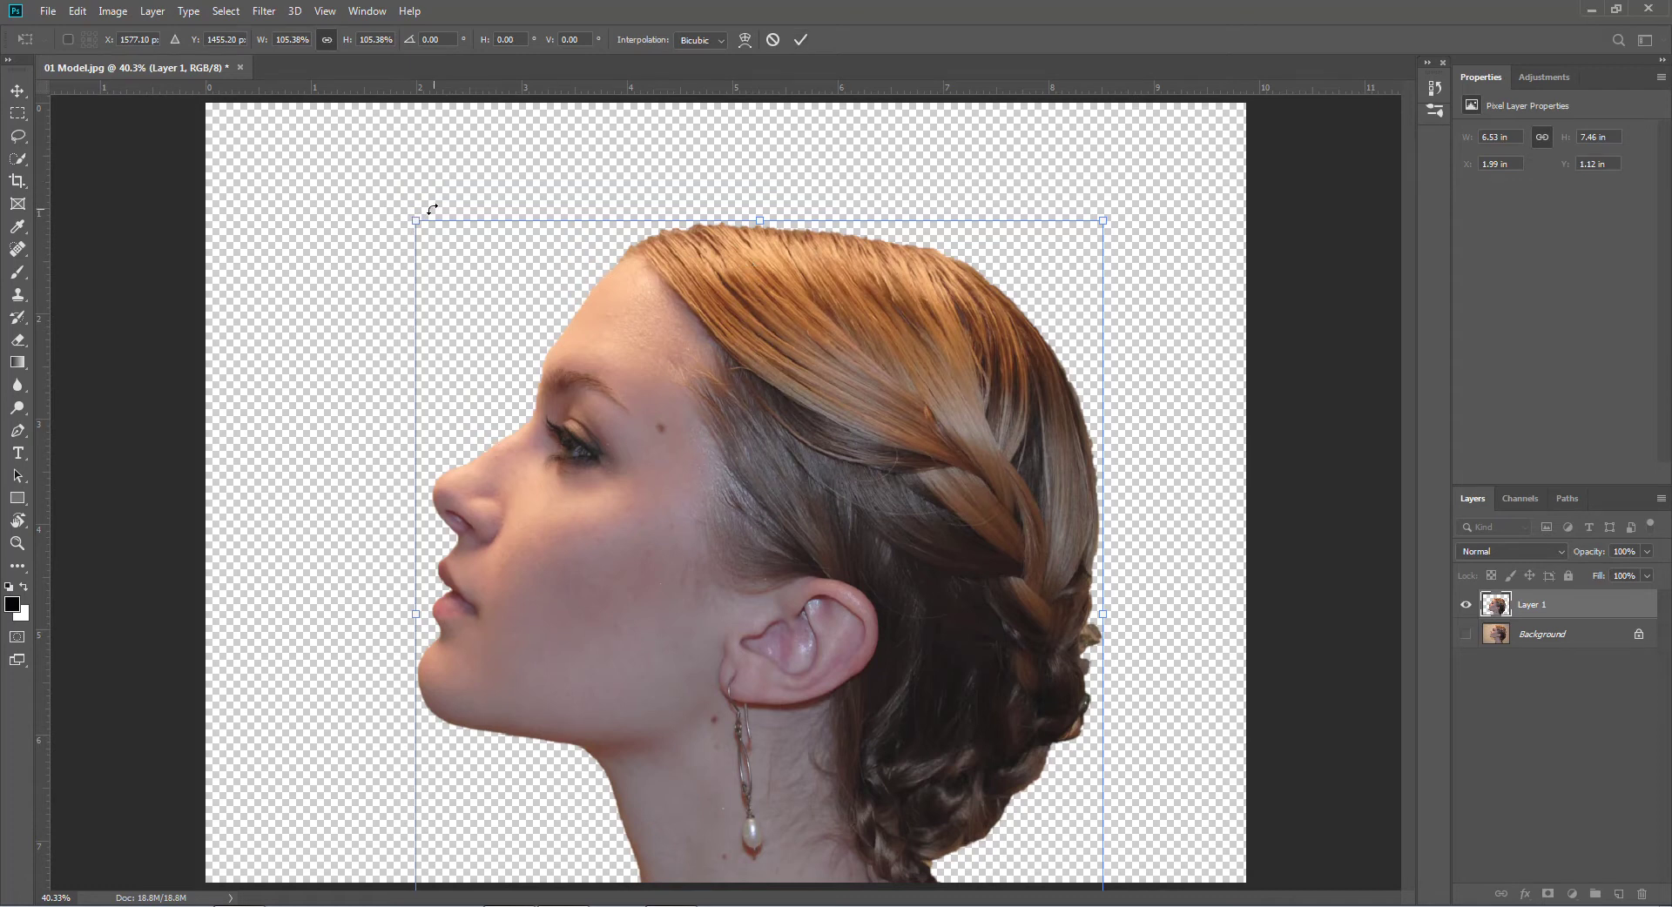
pyautogui.moveTo(413, 218); pyautogui.dragTo(403, 206)
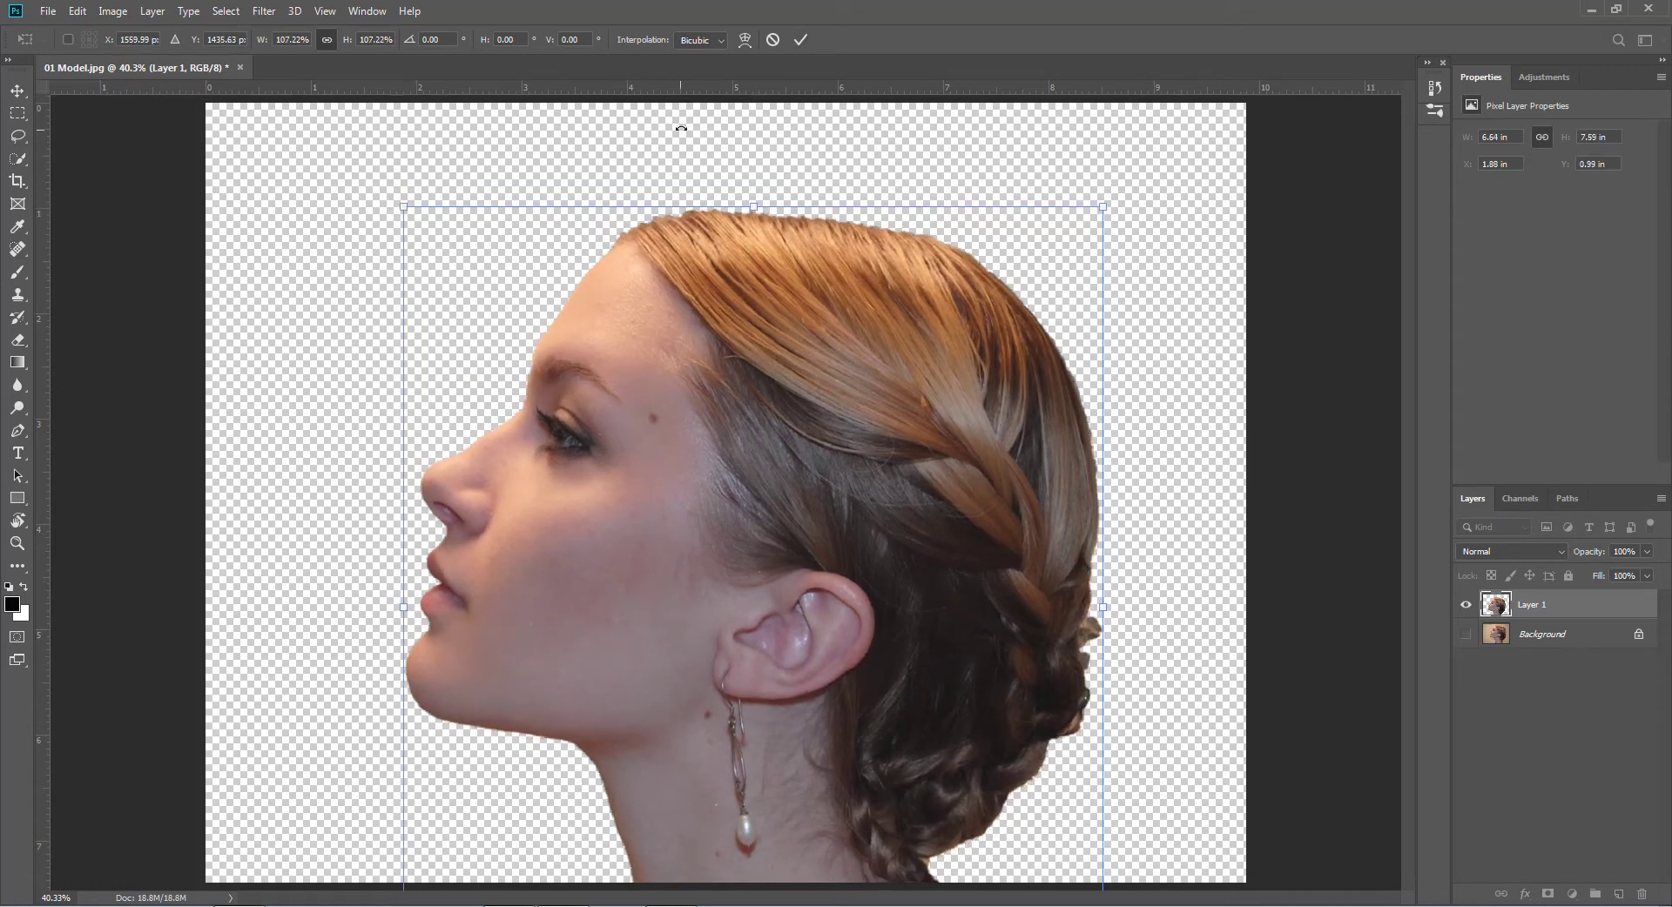
pyautogui.click(800, 40)
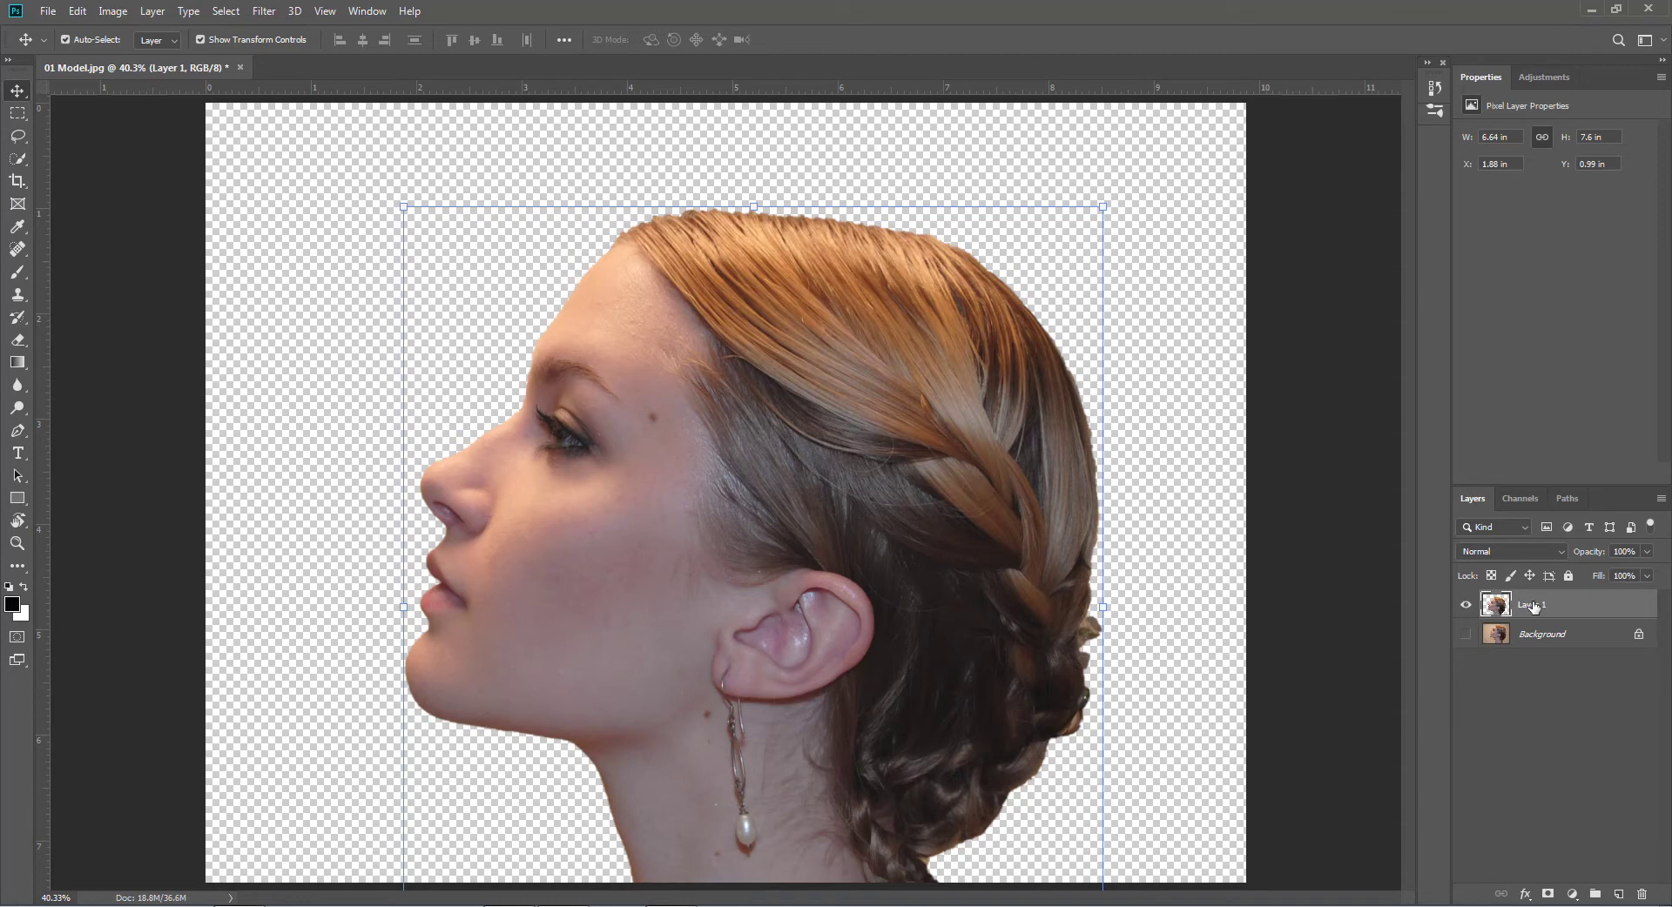
# Duplicate Layer 1 and give Layer 1 copy a black hide-all mask, checking it by toggling Layer 1.
pyautogui.moveTo(1532, 607); pyautogui.dragTo(1619, 894)
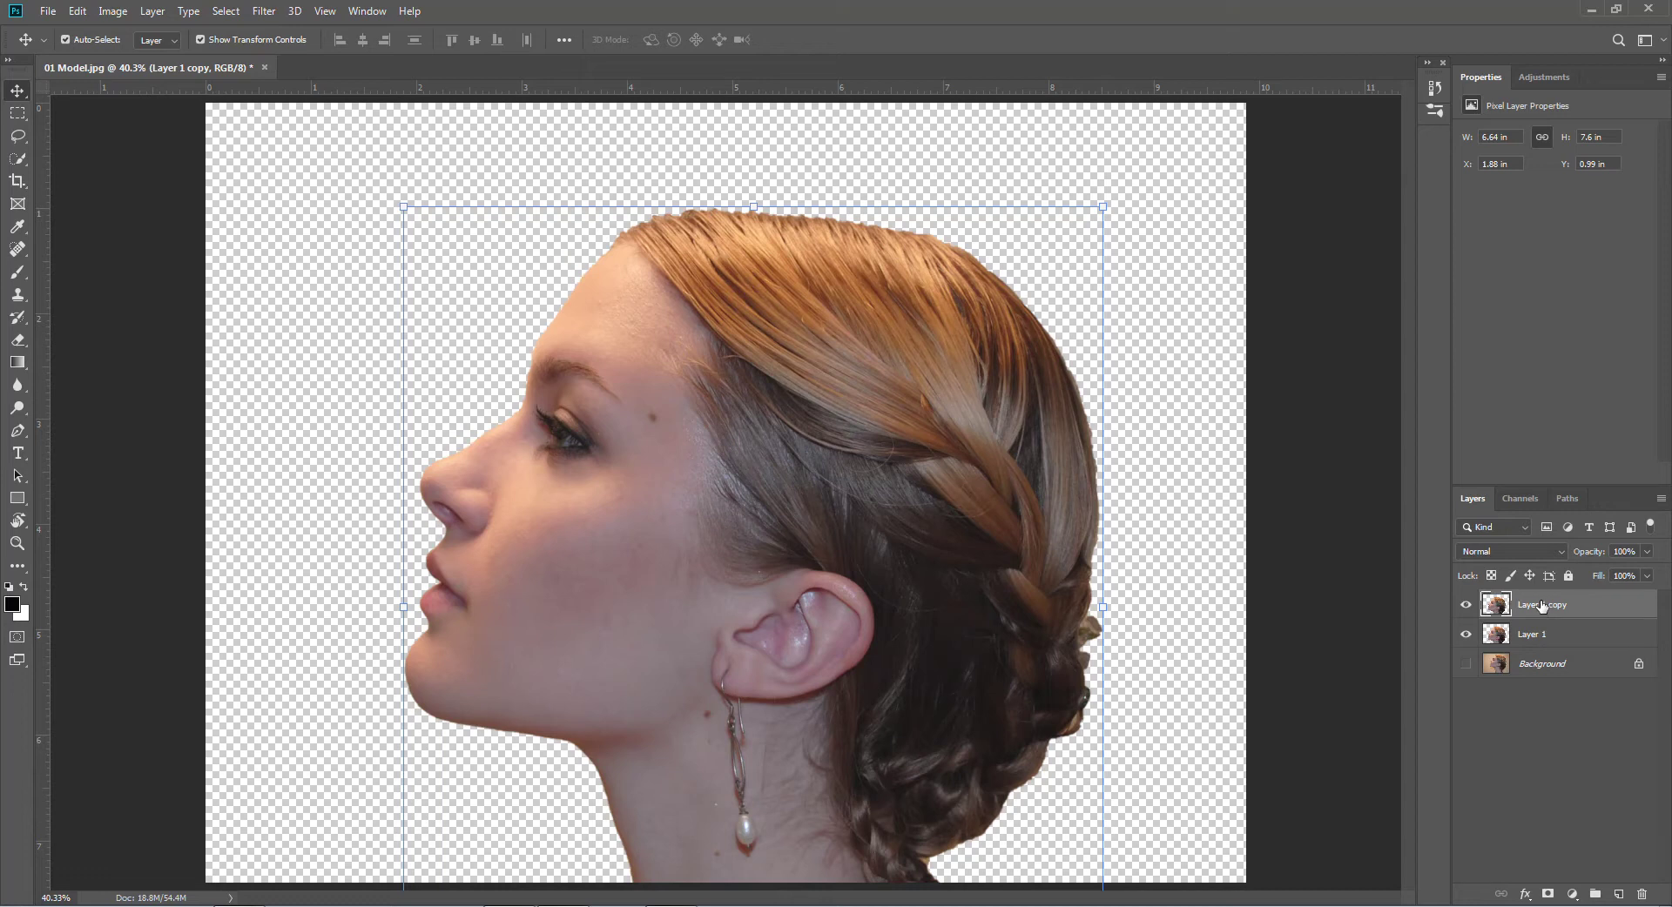
pyautogui.keyDown('alt'); pyautogui.click(1547, 894); pyautogui.keyUp('alt')
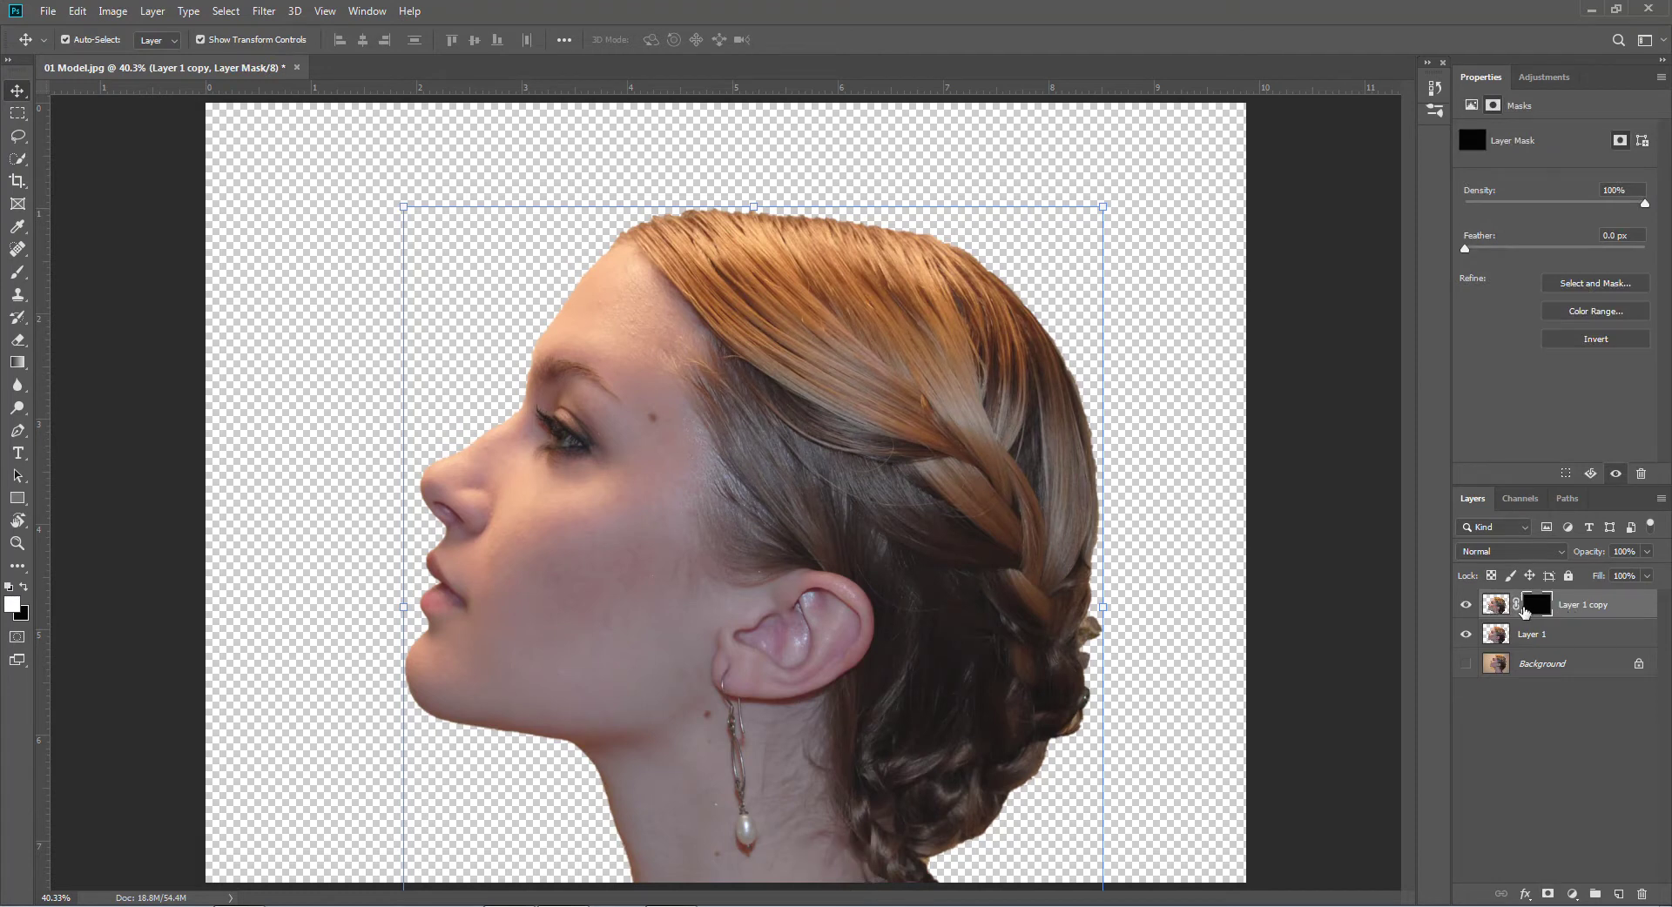
pyautogui.click(1466, 636)
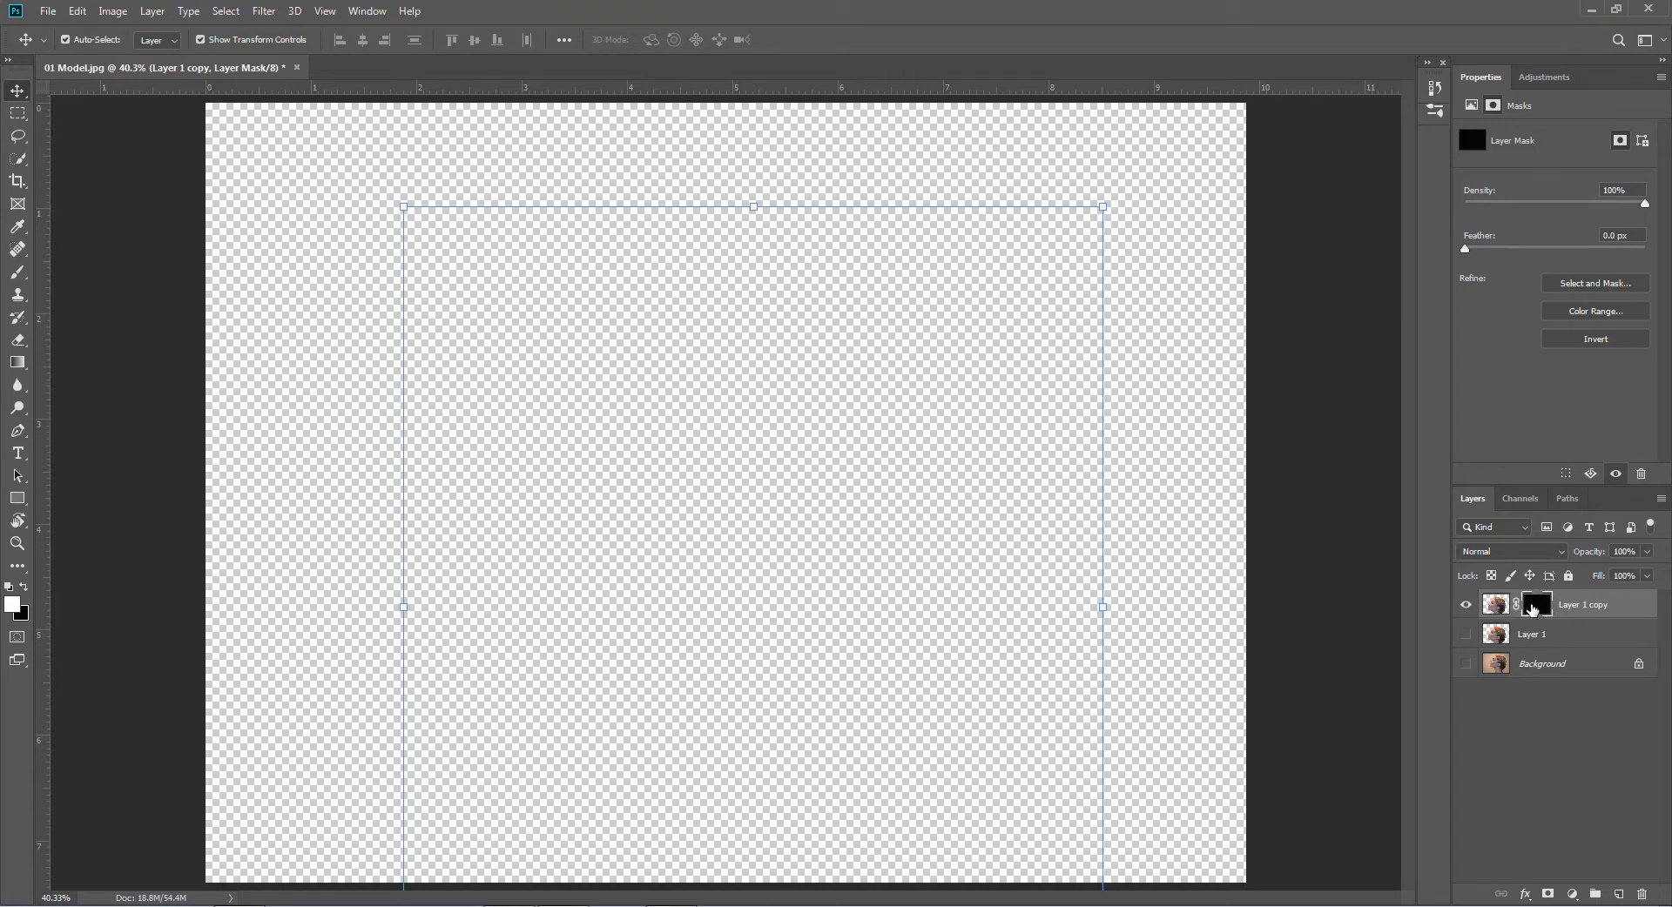
pyautogui.click(1466, 635)
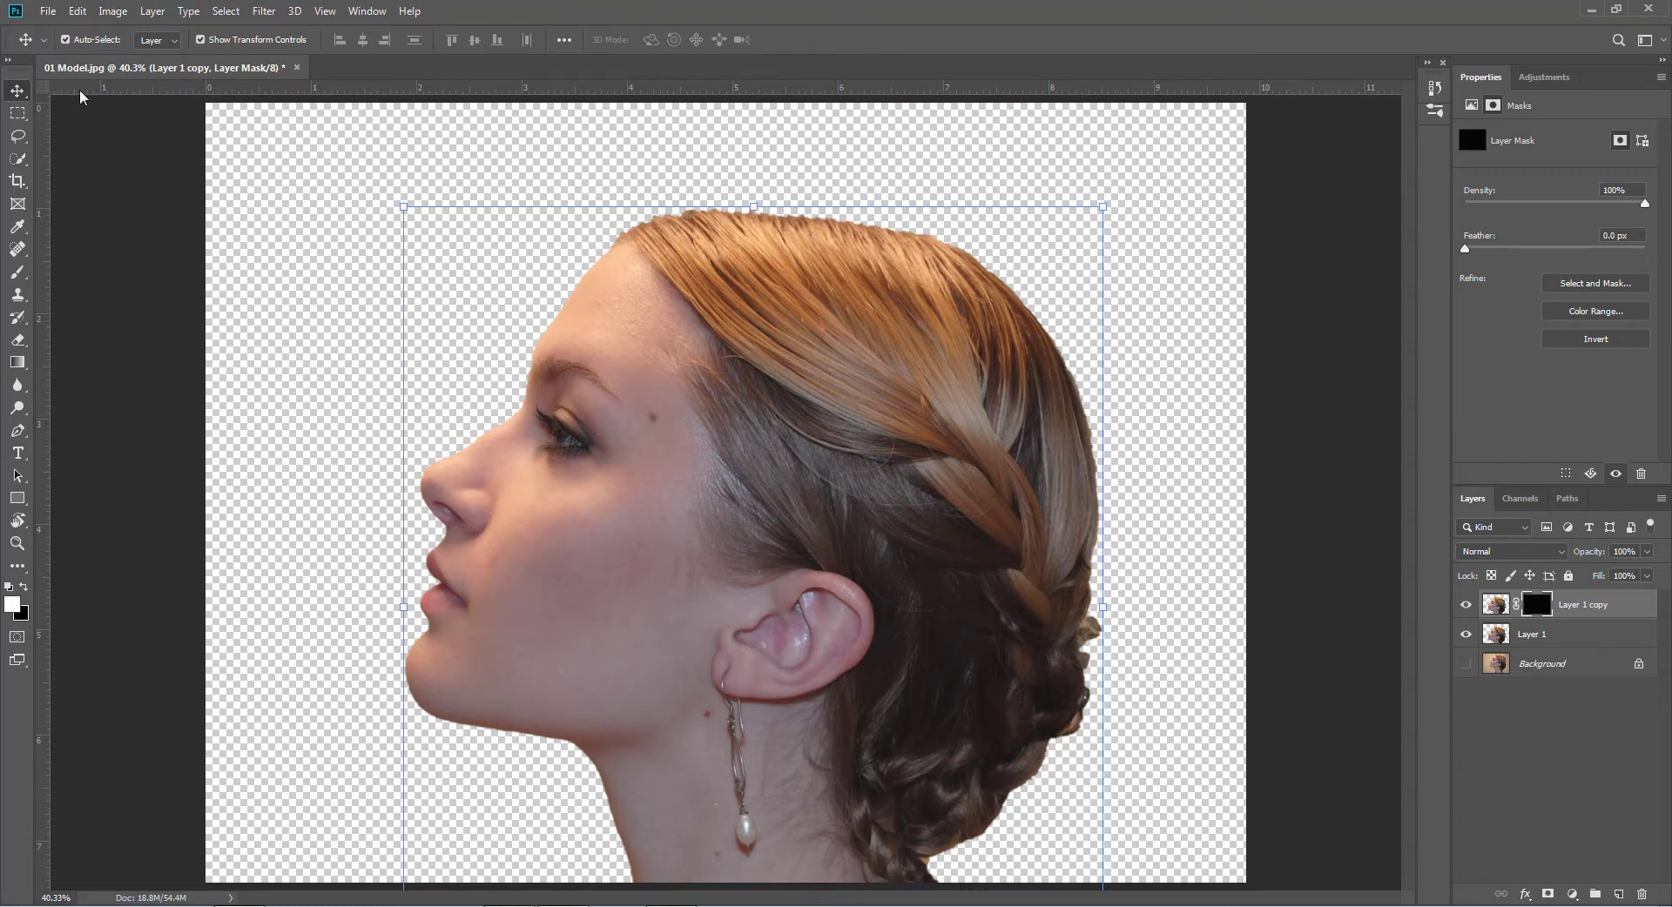
# Load the Forme échantillonnée 6 tree brush from the Roots_and_leaves_by_winerla set.
pyautogui.click(17, 271)
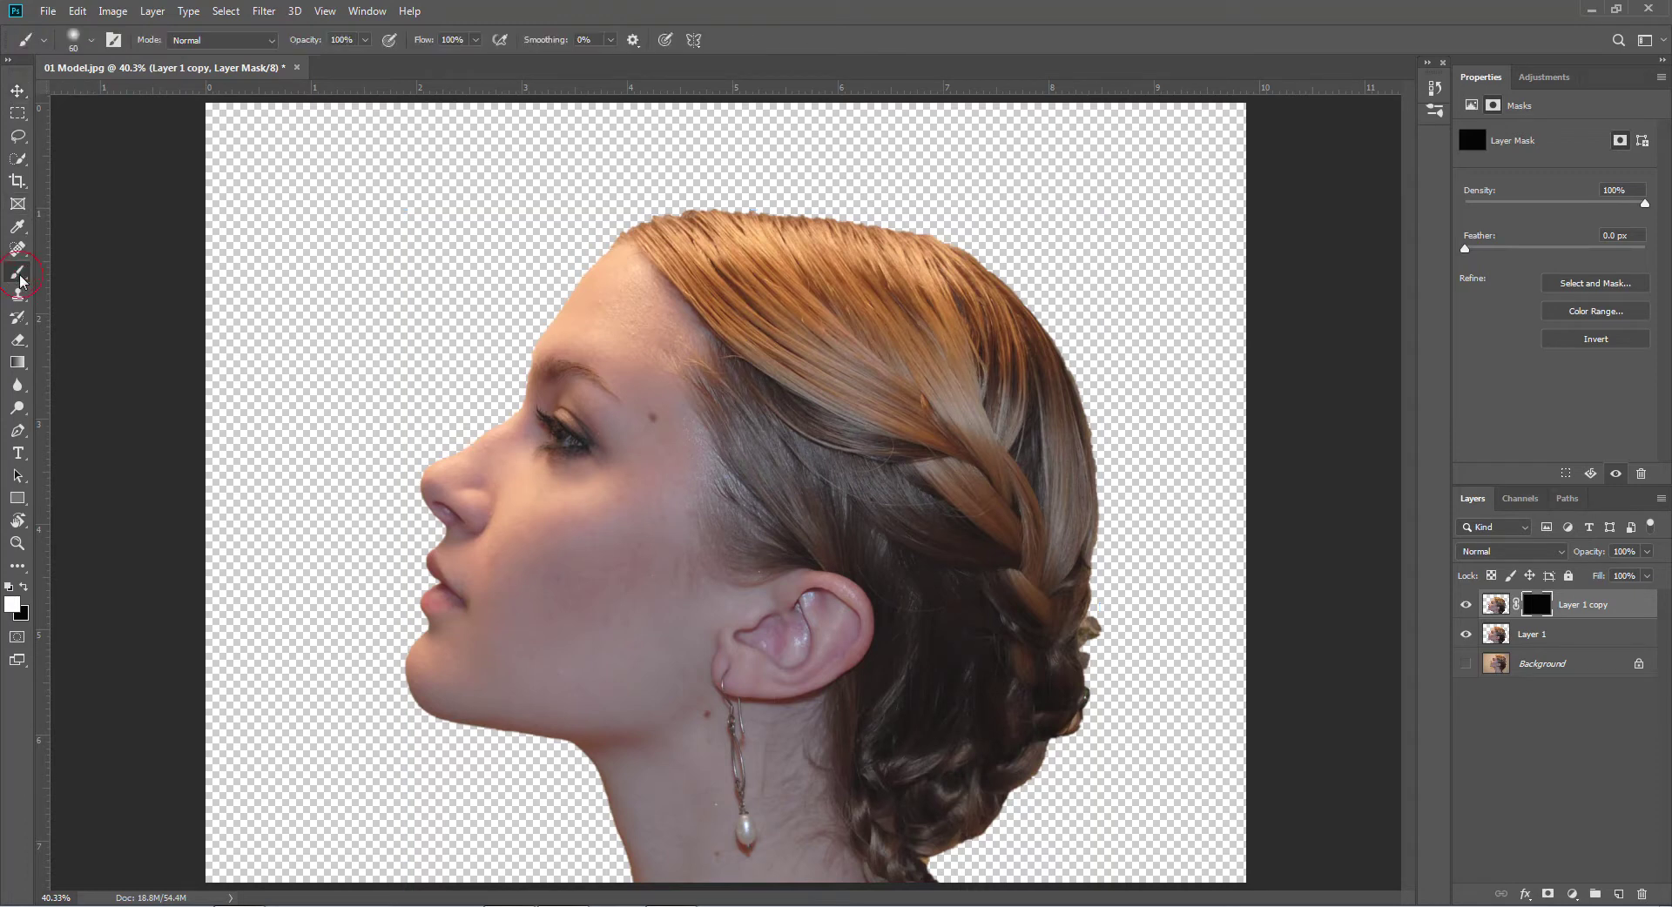
pyautogui.click(91, 41)
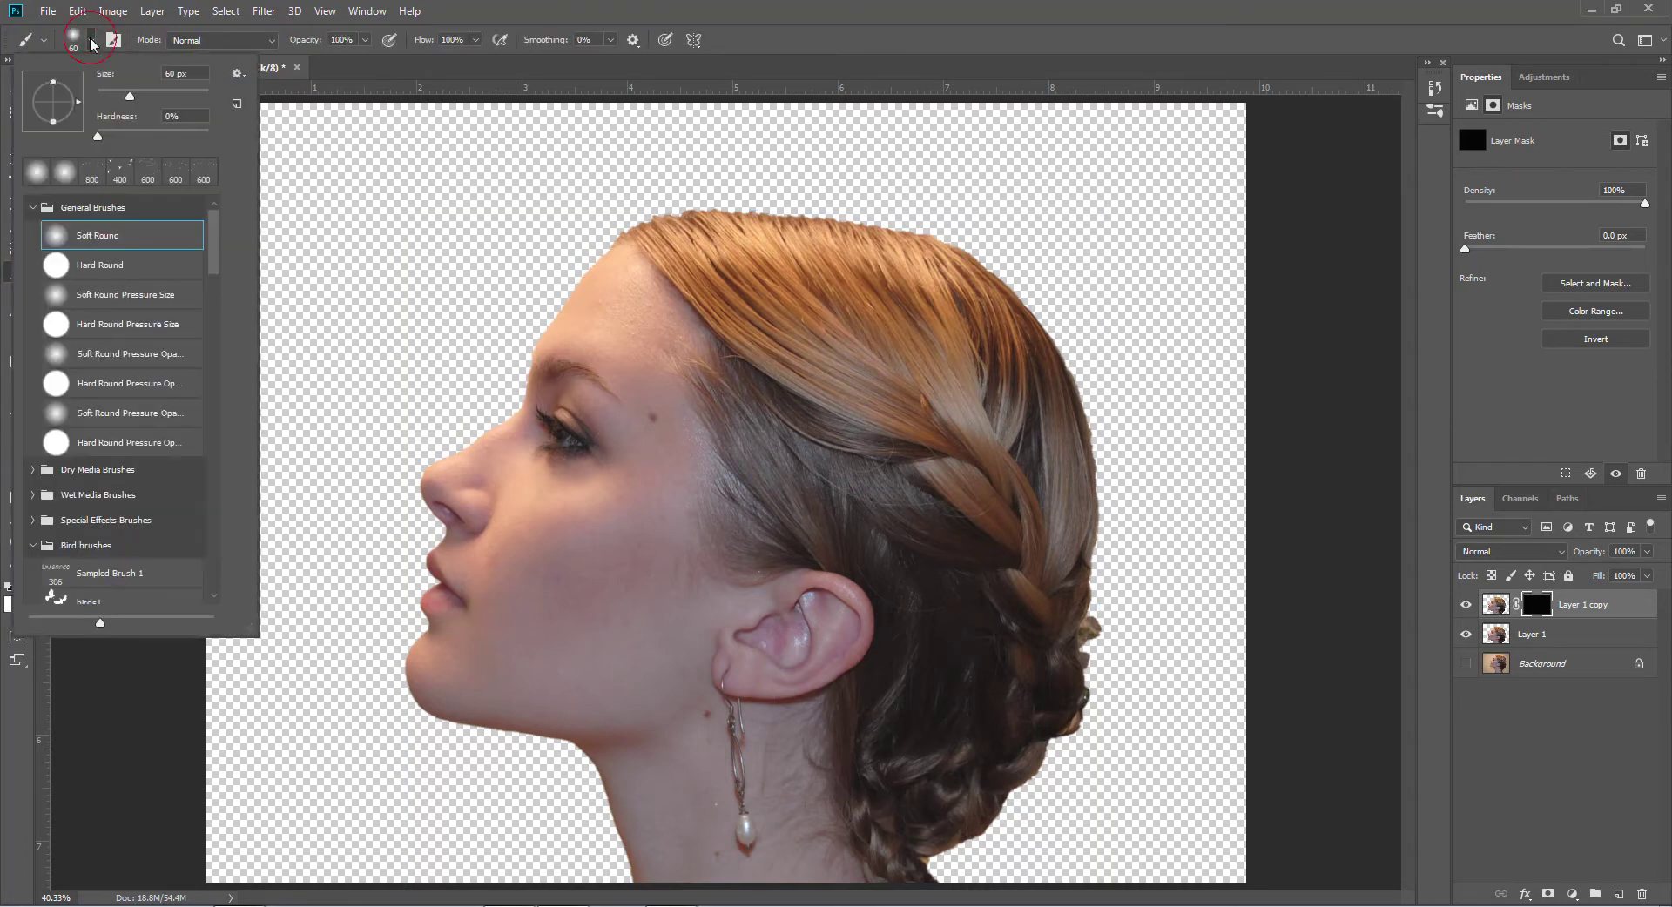
pyautogui.click(33, 208)
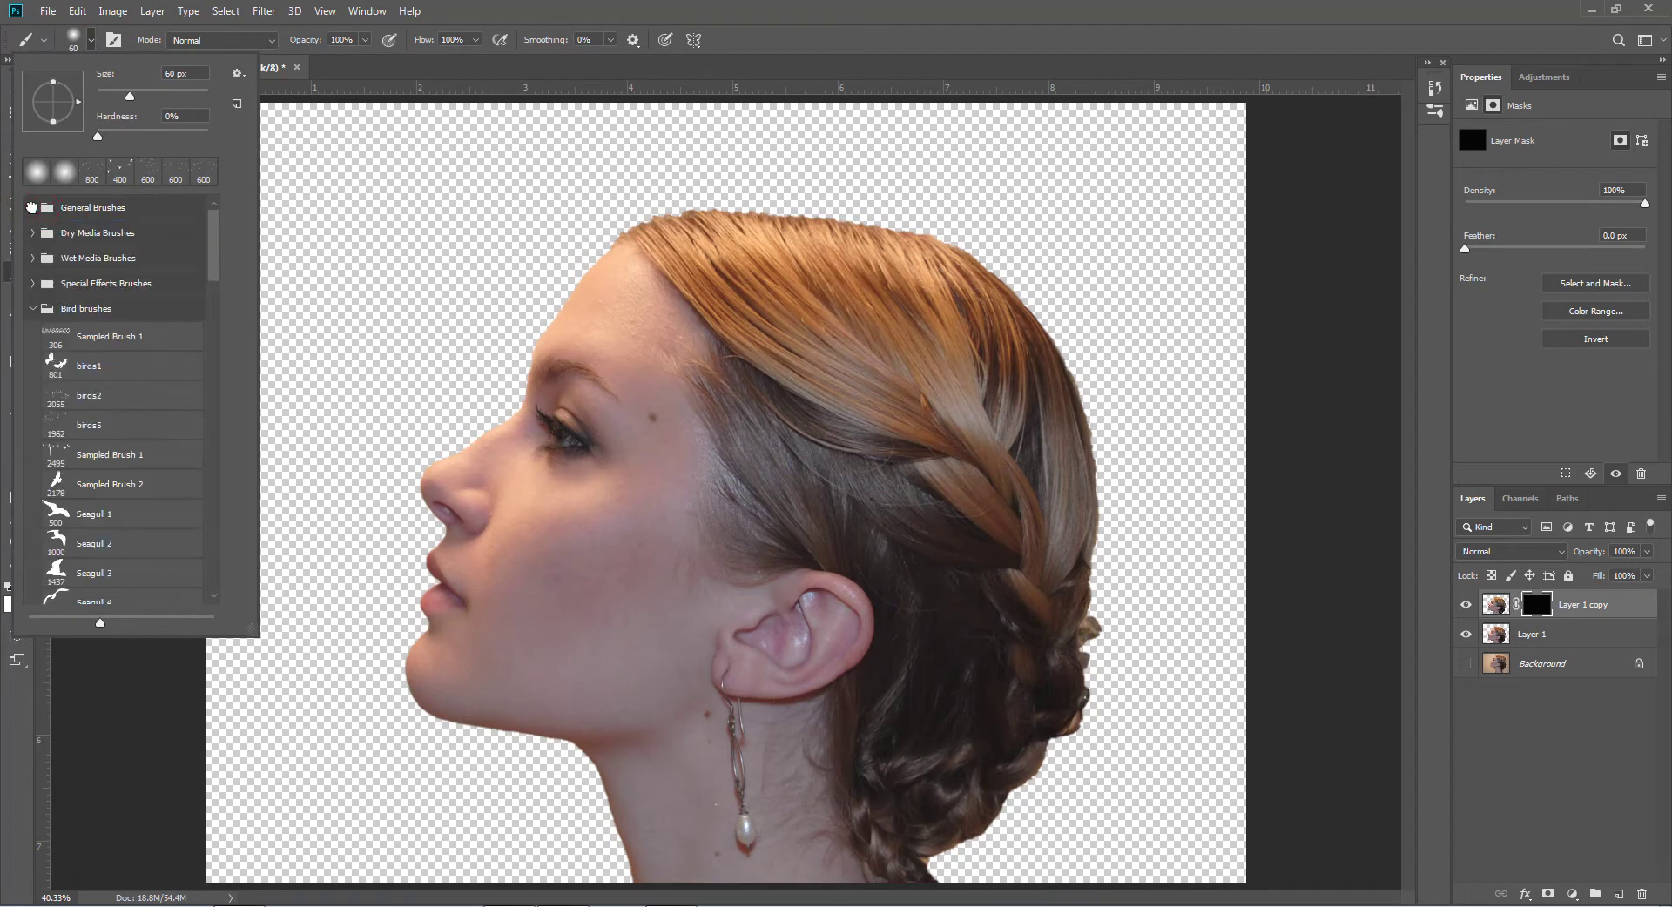
pyautogui.click(32, 309)
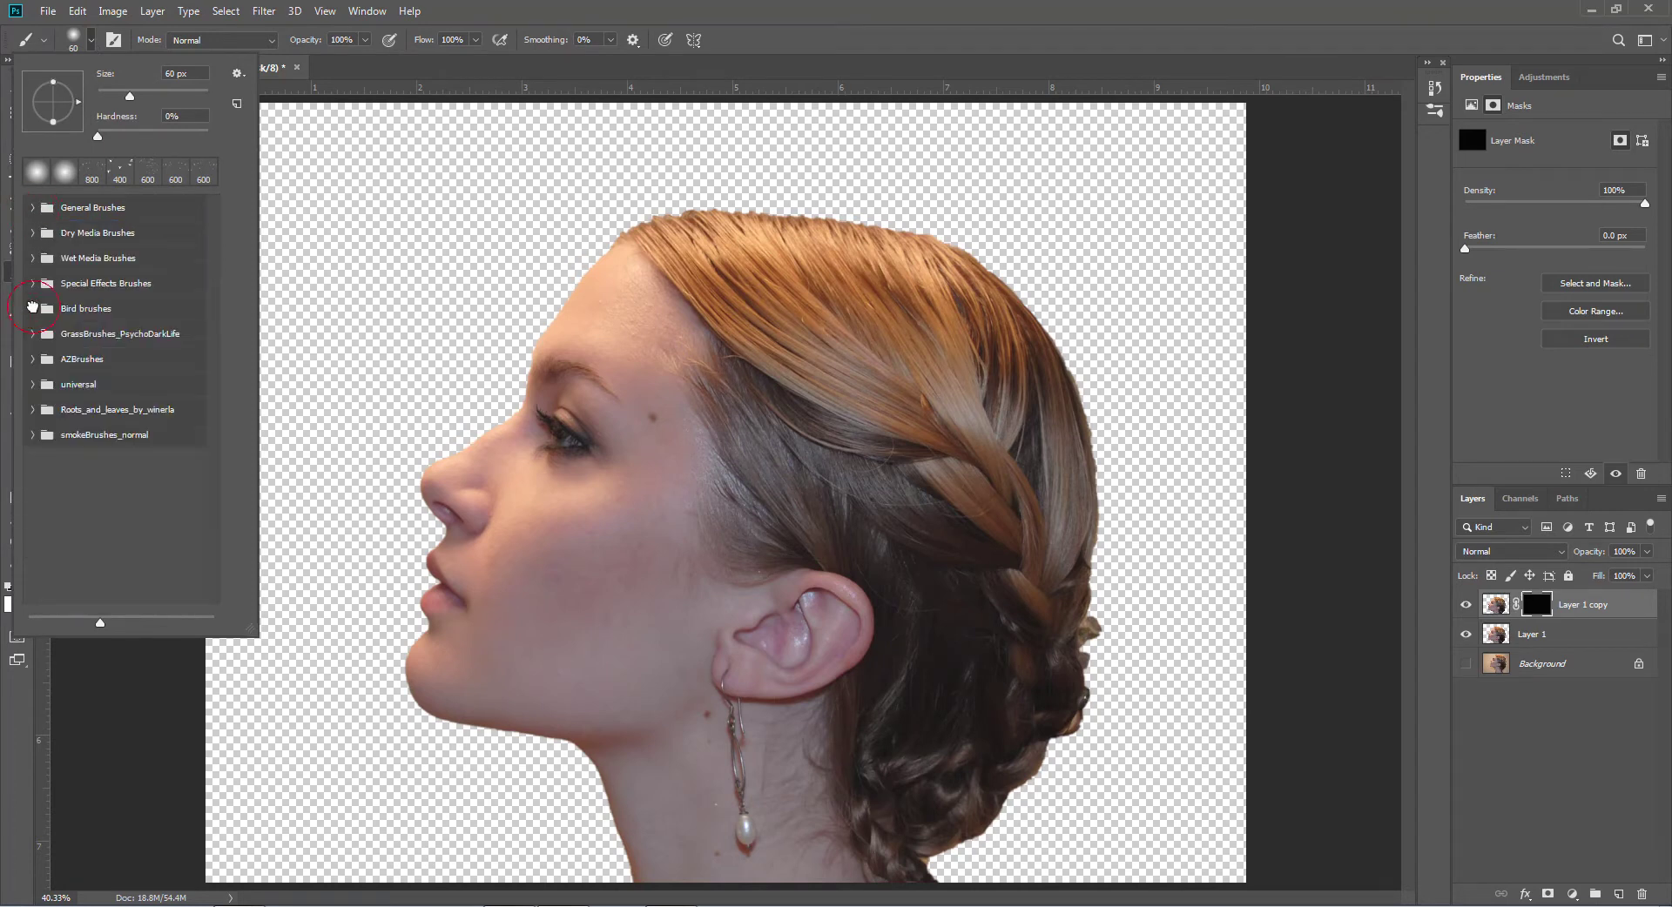
pyautogui.click(33, 412)
pyautogui.scroll(-1, 105, 409)
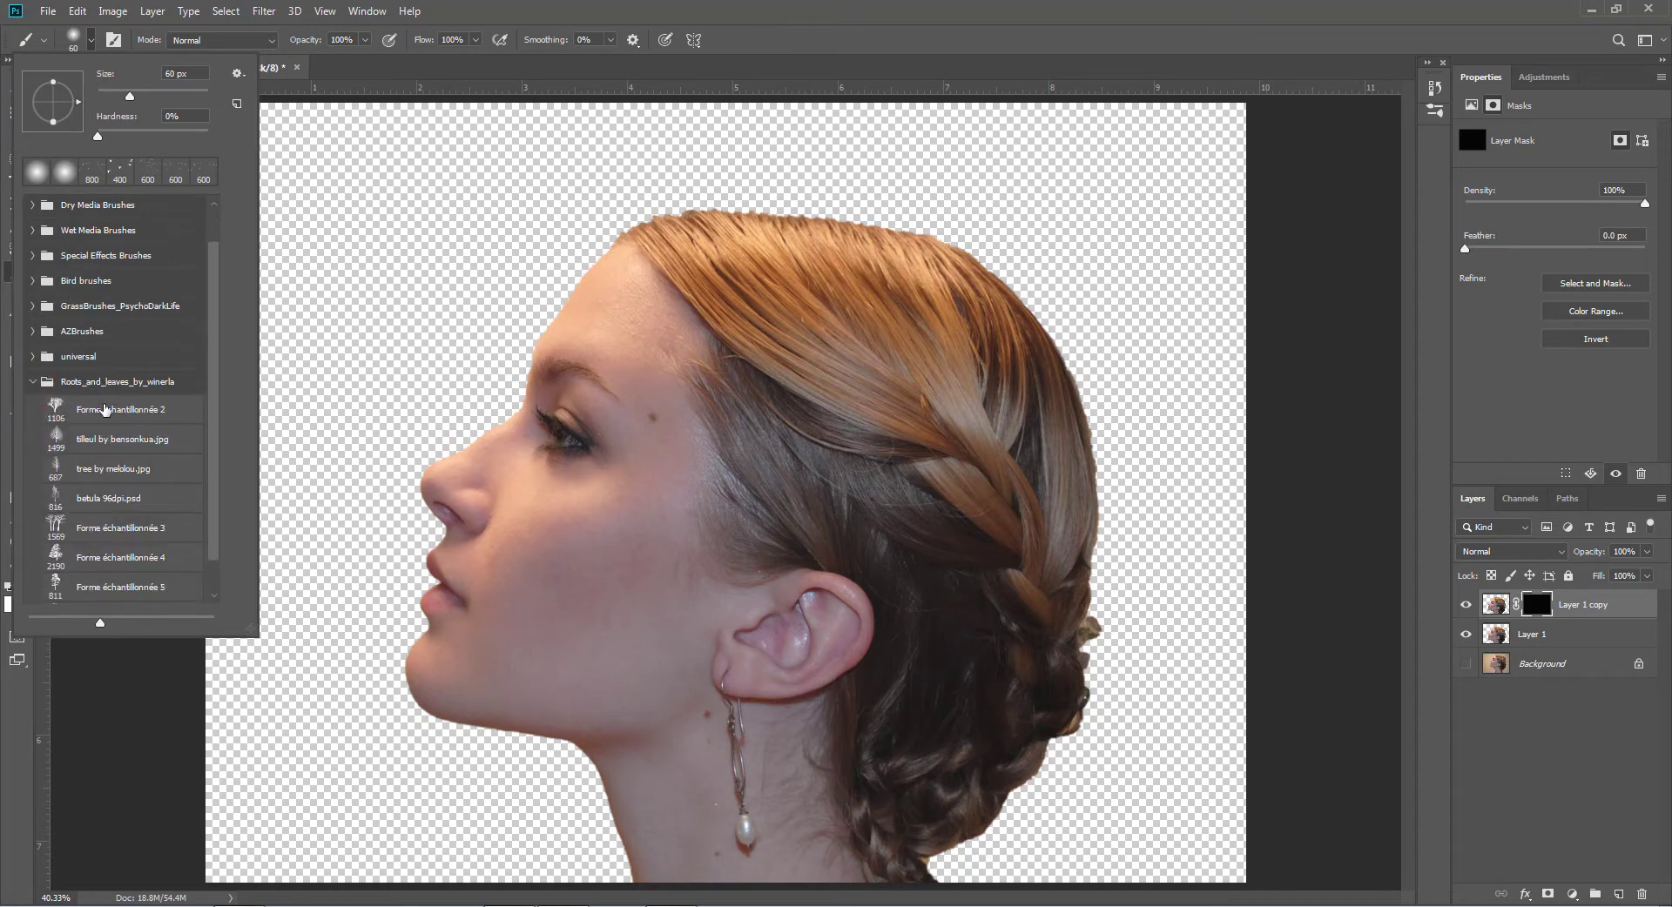
pyautogui.scroll(-2, 104, 409)
pyautogui.click(89, 567)
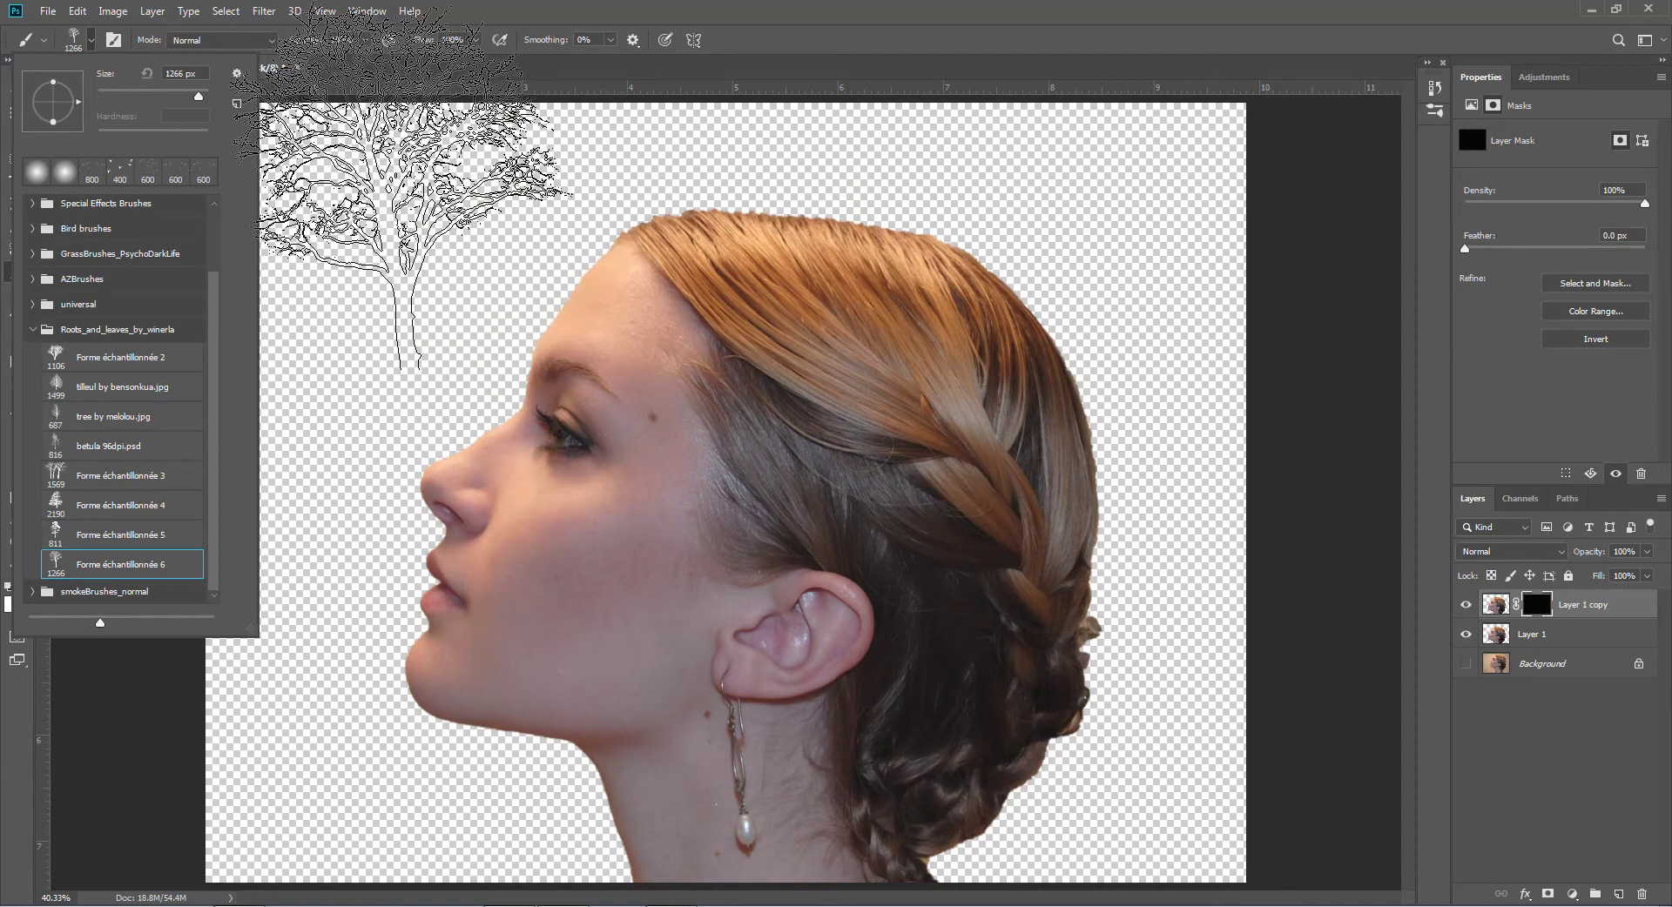
pyautogui.click(383, 70)
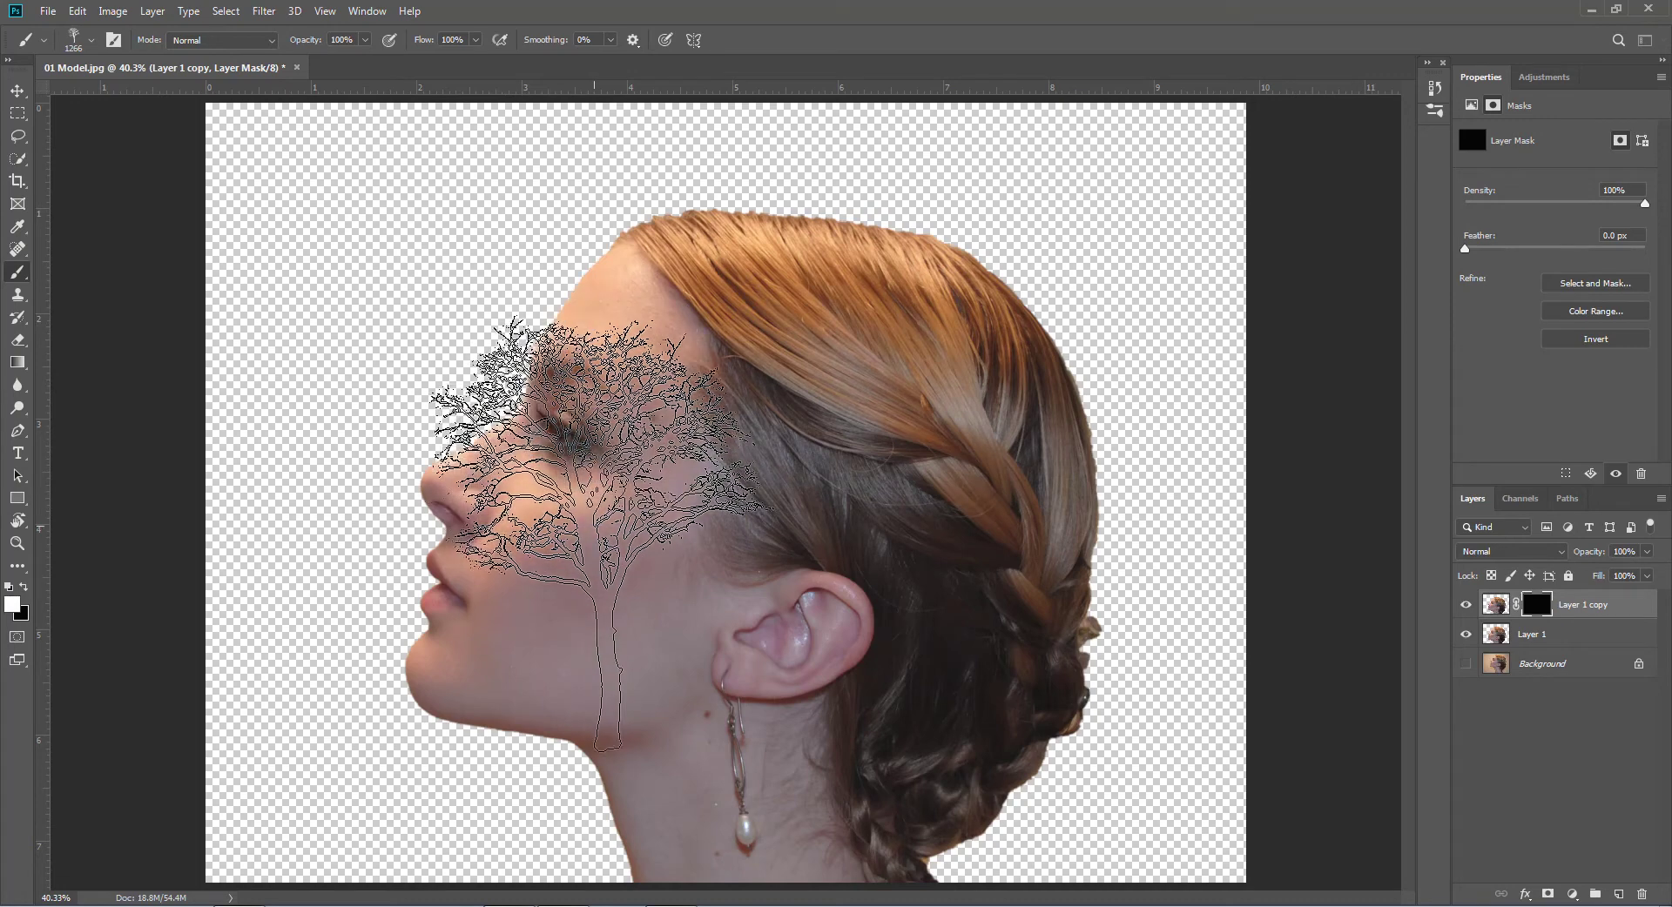
# Enlarge the tree brush to about 2700 px and stamp trees into the mask over the hair and face.
pyautogui.press(']')
pyautogui.press(']')
pyautogui.press(']')
pyautogui.press(']')
pyautogui.press(']')
pyautogui.press(']')
pyautogui.press(']')
pyautogui.press(']')
pyautogui.press(']')
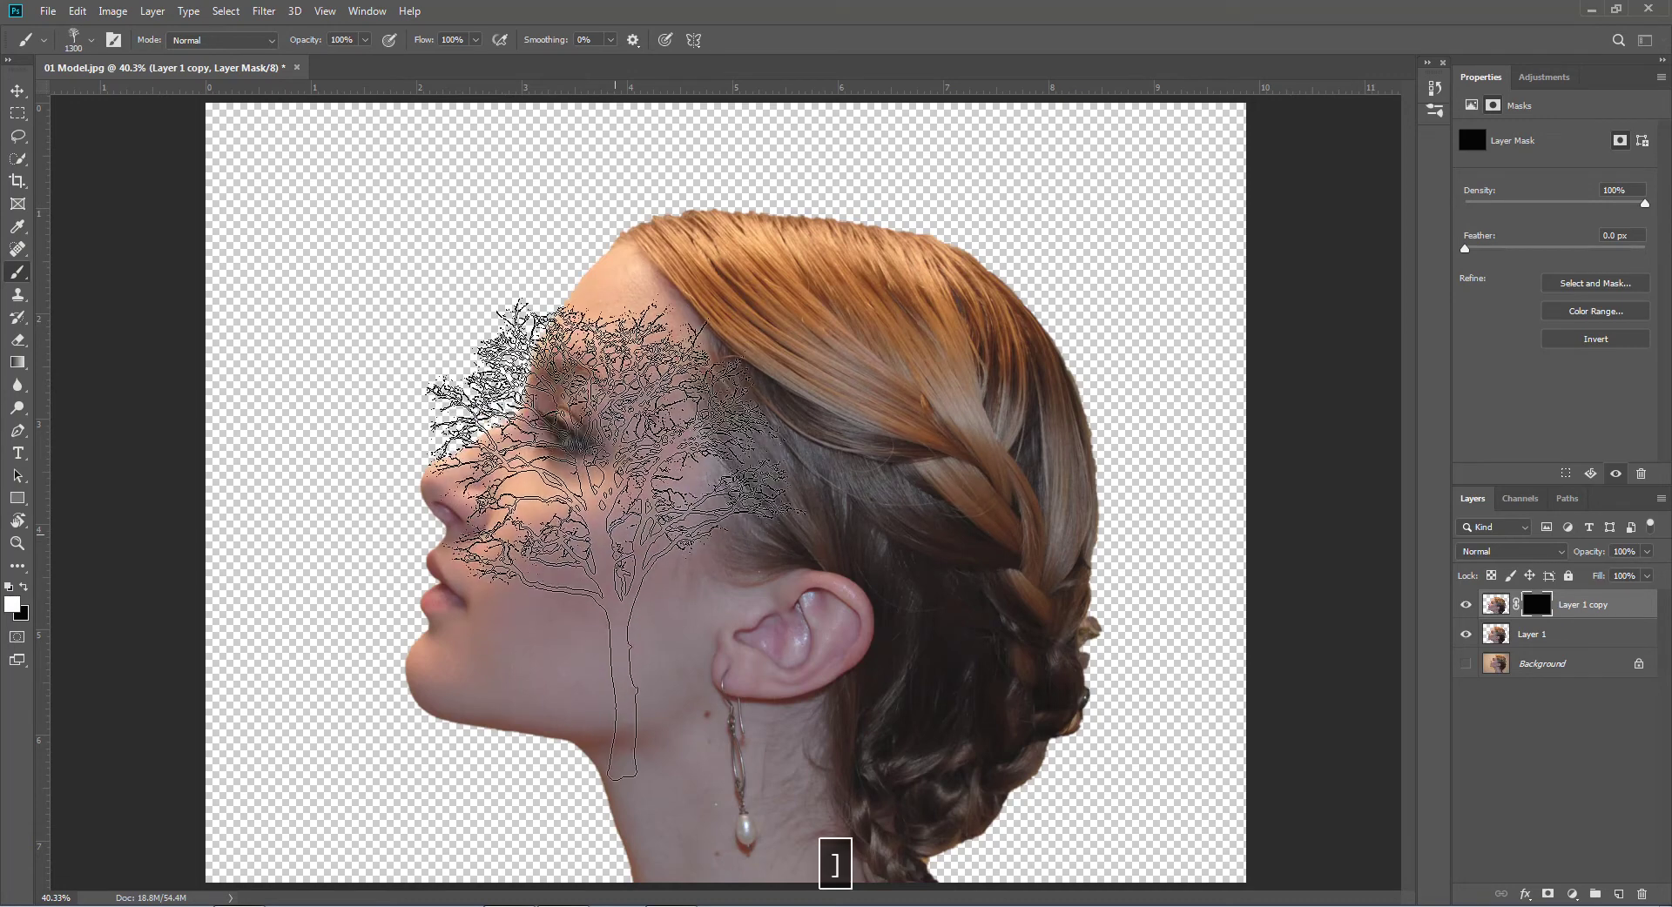
pyautogui.press(']')
pyautogui.press(']')
pyautogui.press(']')
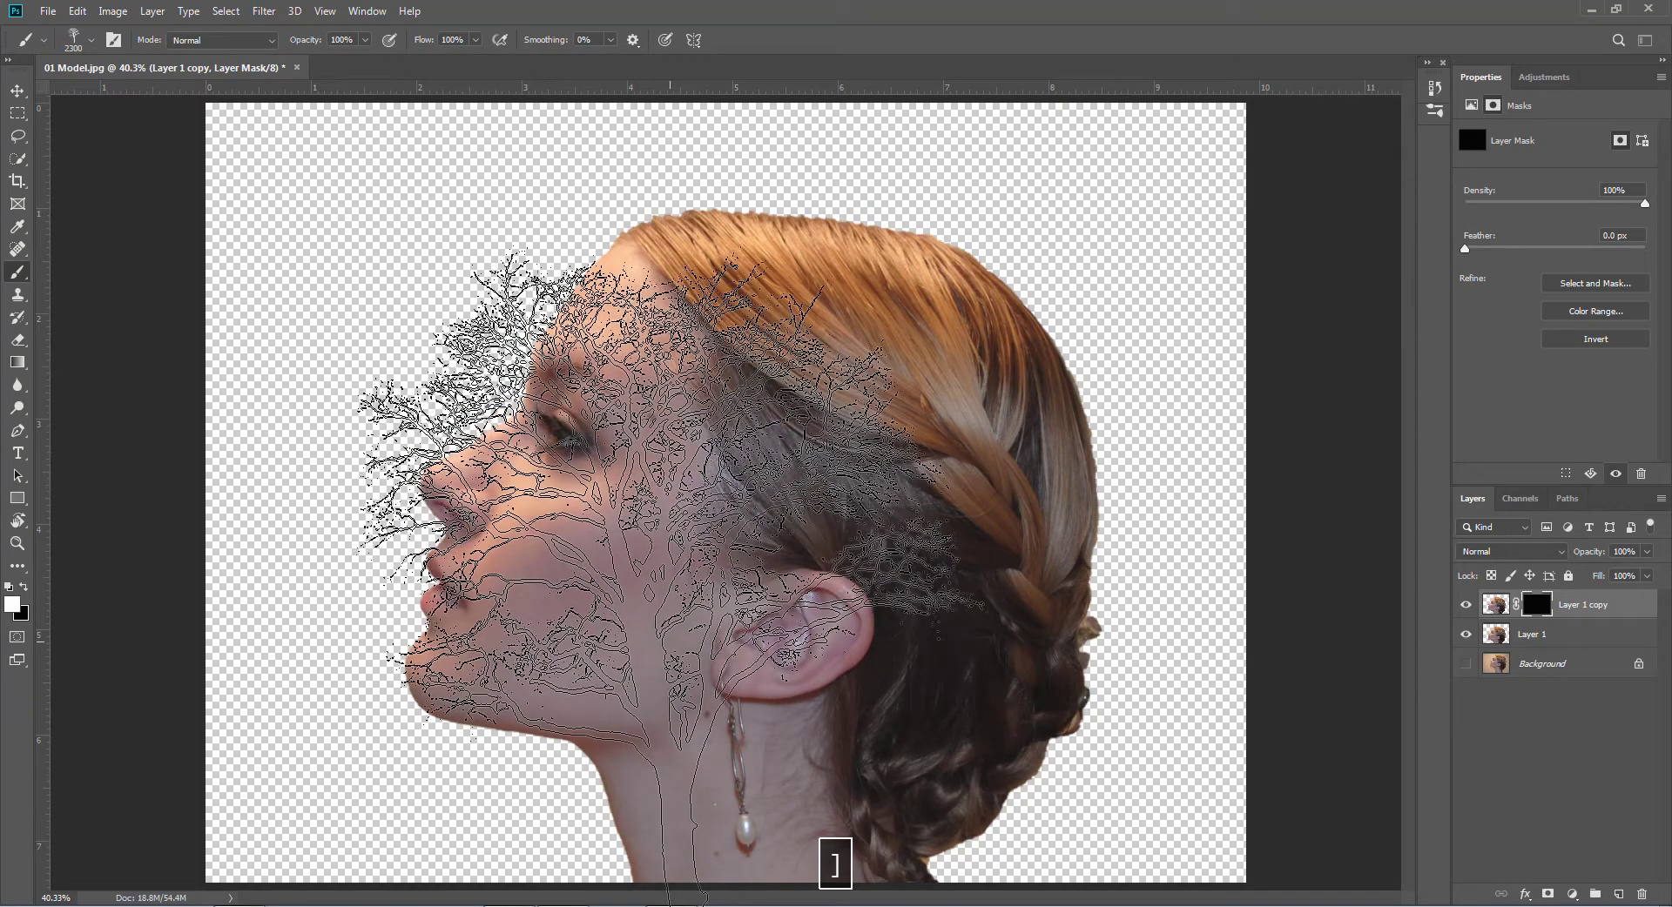
pyautogui.press(']')
pyautogui.press(']')
pyautogui.press(']')
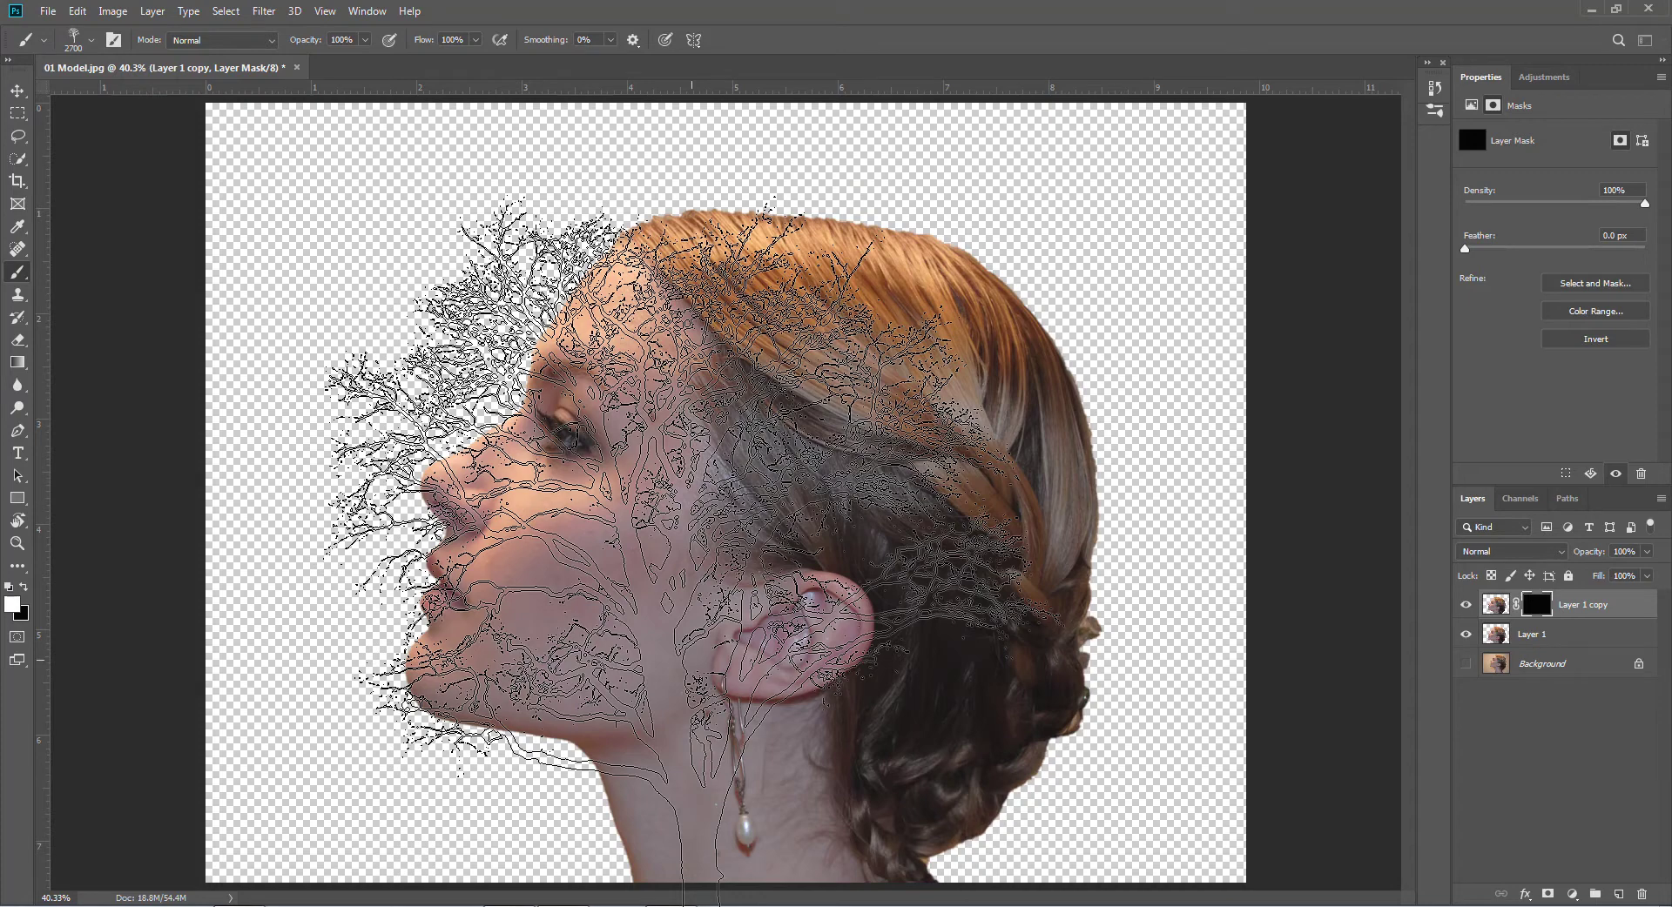
pyautogui.click(710, 540)
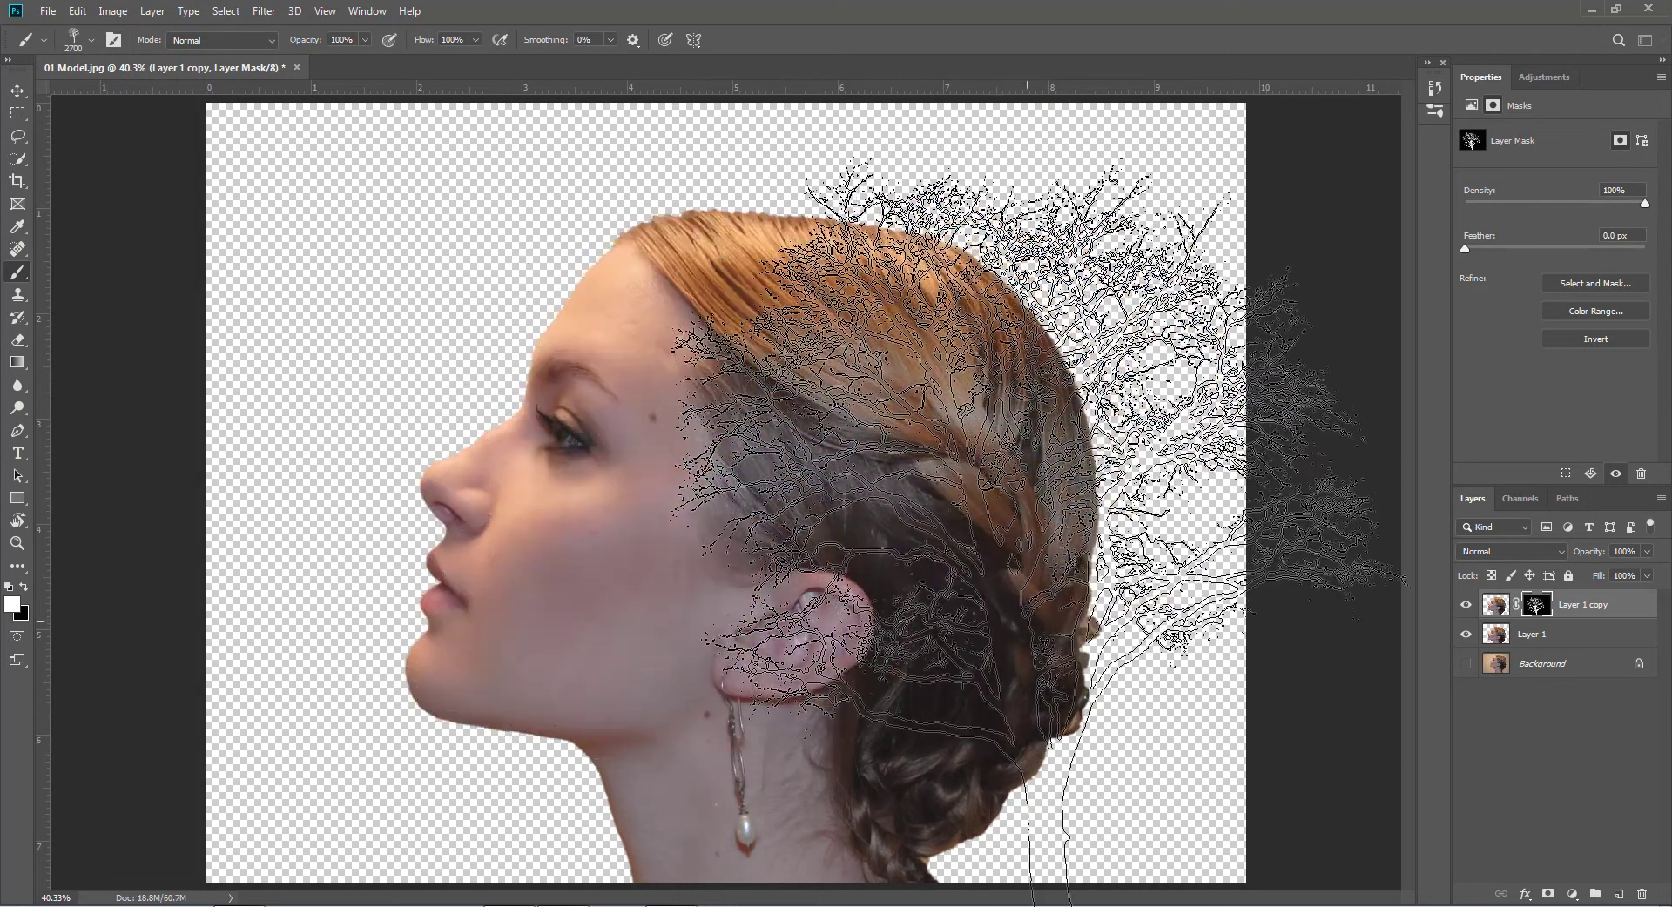
pyautogui.click(1110, 535)
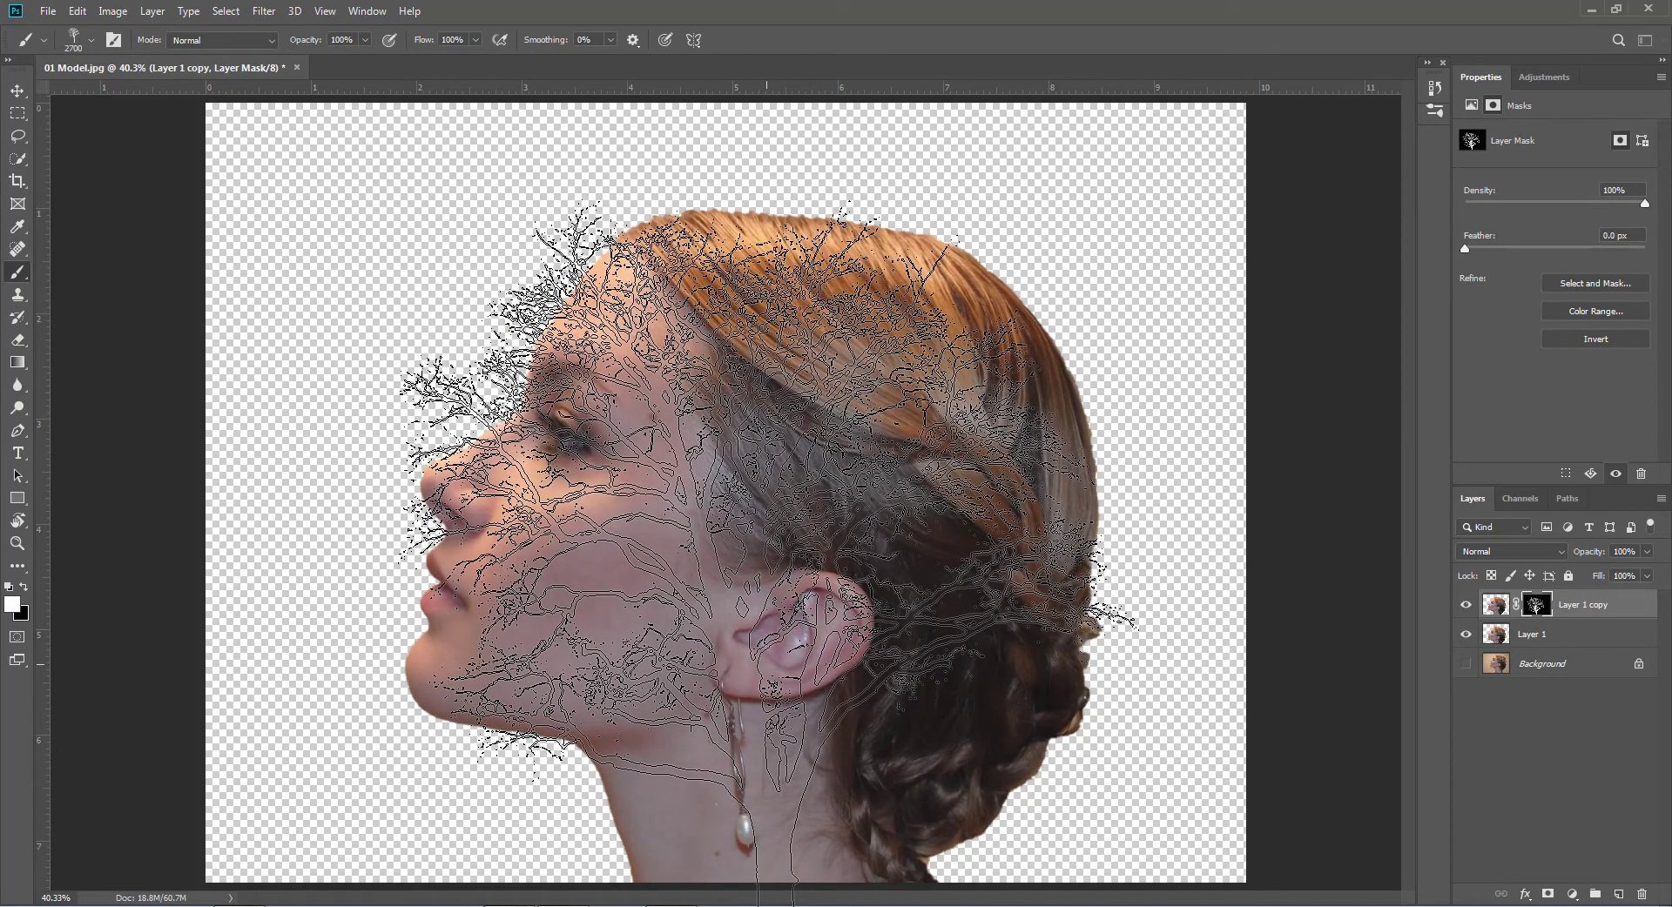
# Zoom out to the whole canvas and readjust the tree brush to 2200 px.
pyautogui.press('[')
pyautogui.press('[')
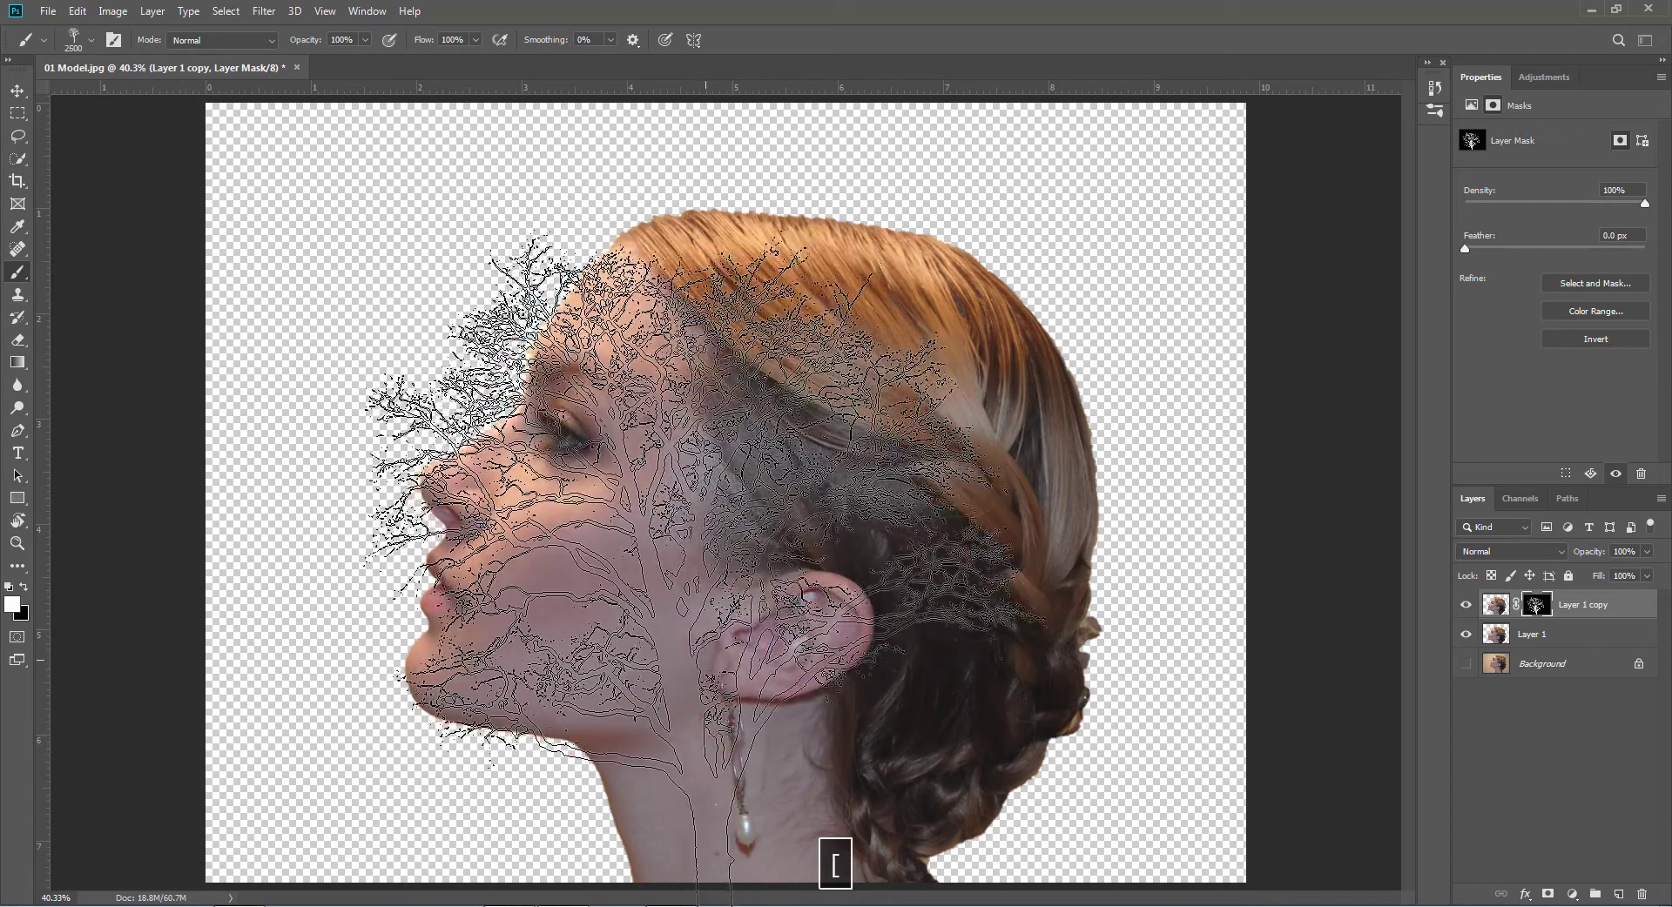
pyautogui.press('[')
pyautogui.press('[')
pyautogui.press('[')
pyautogui.press('[')
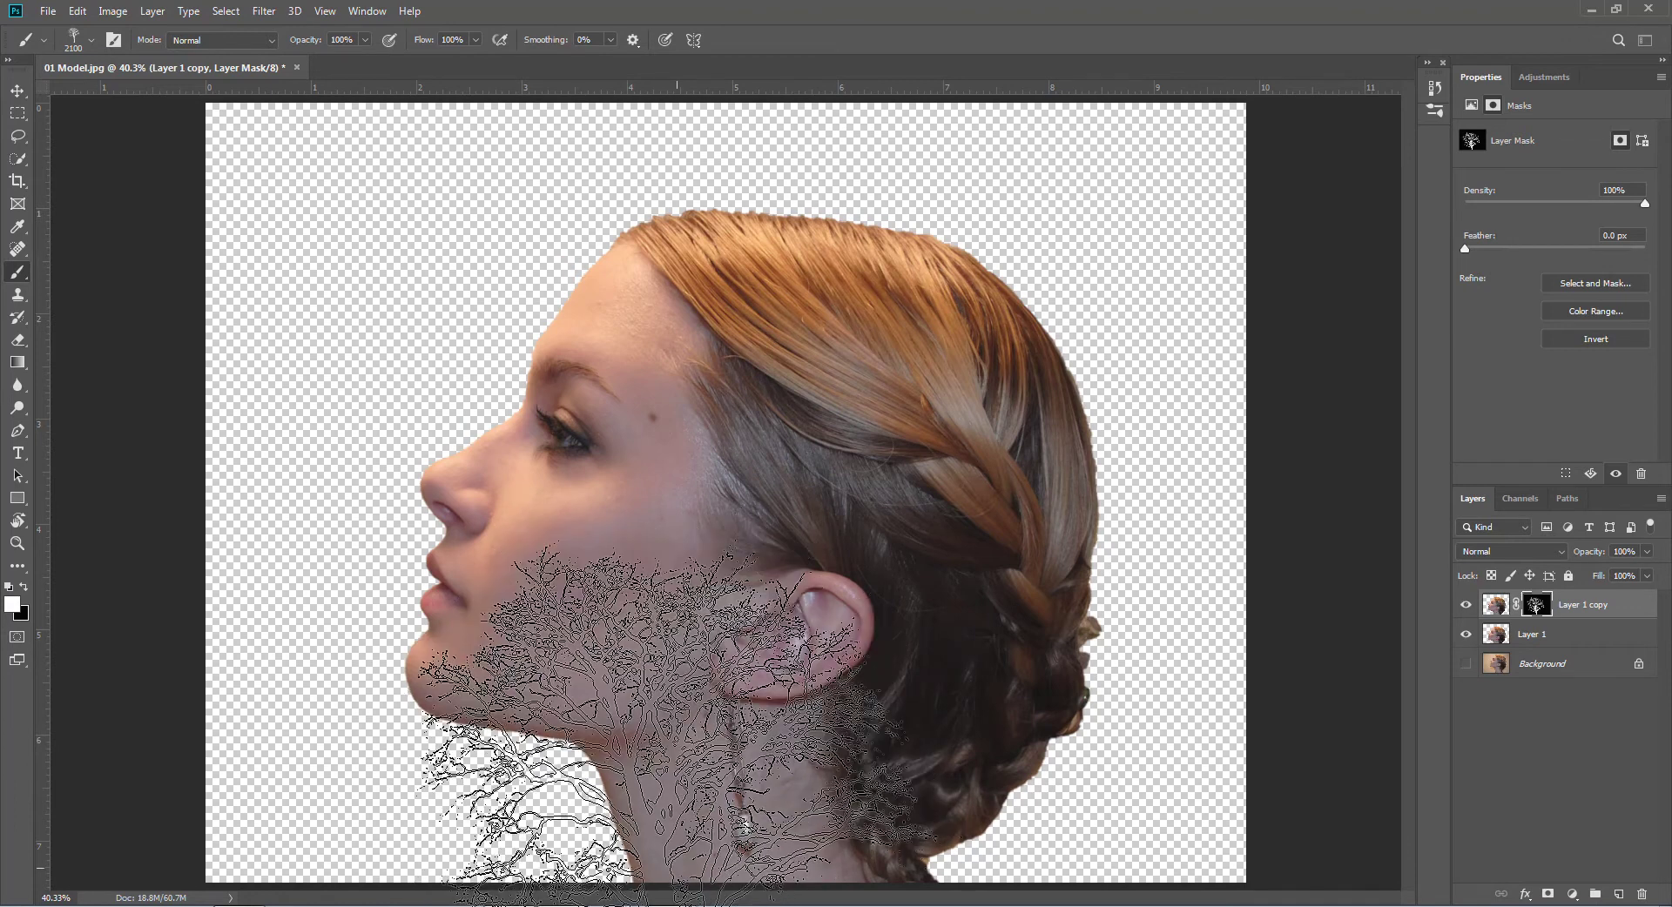
pyautogui.hotkey('ctrl', '-')
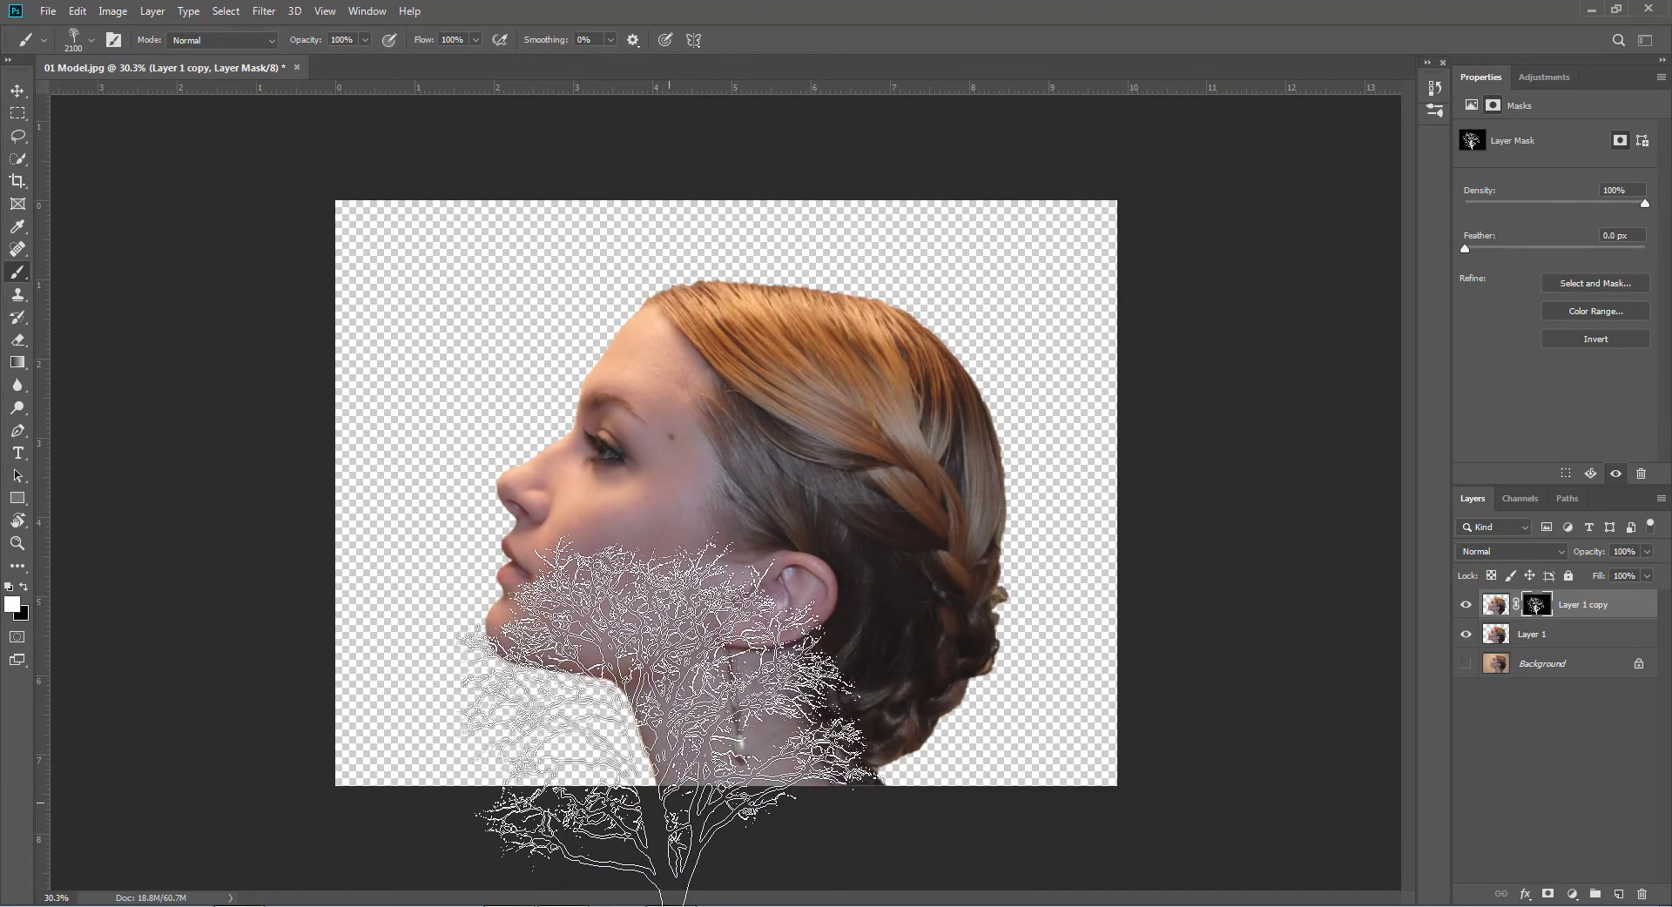
pyautogui.press(']')
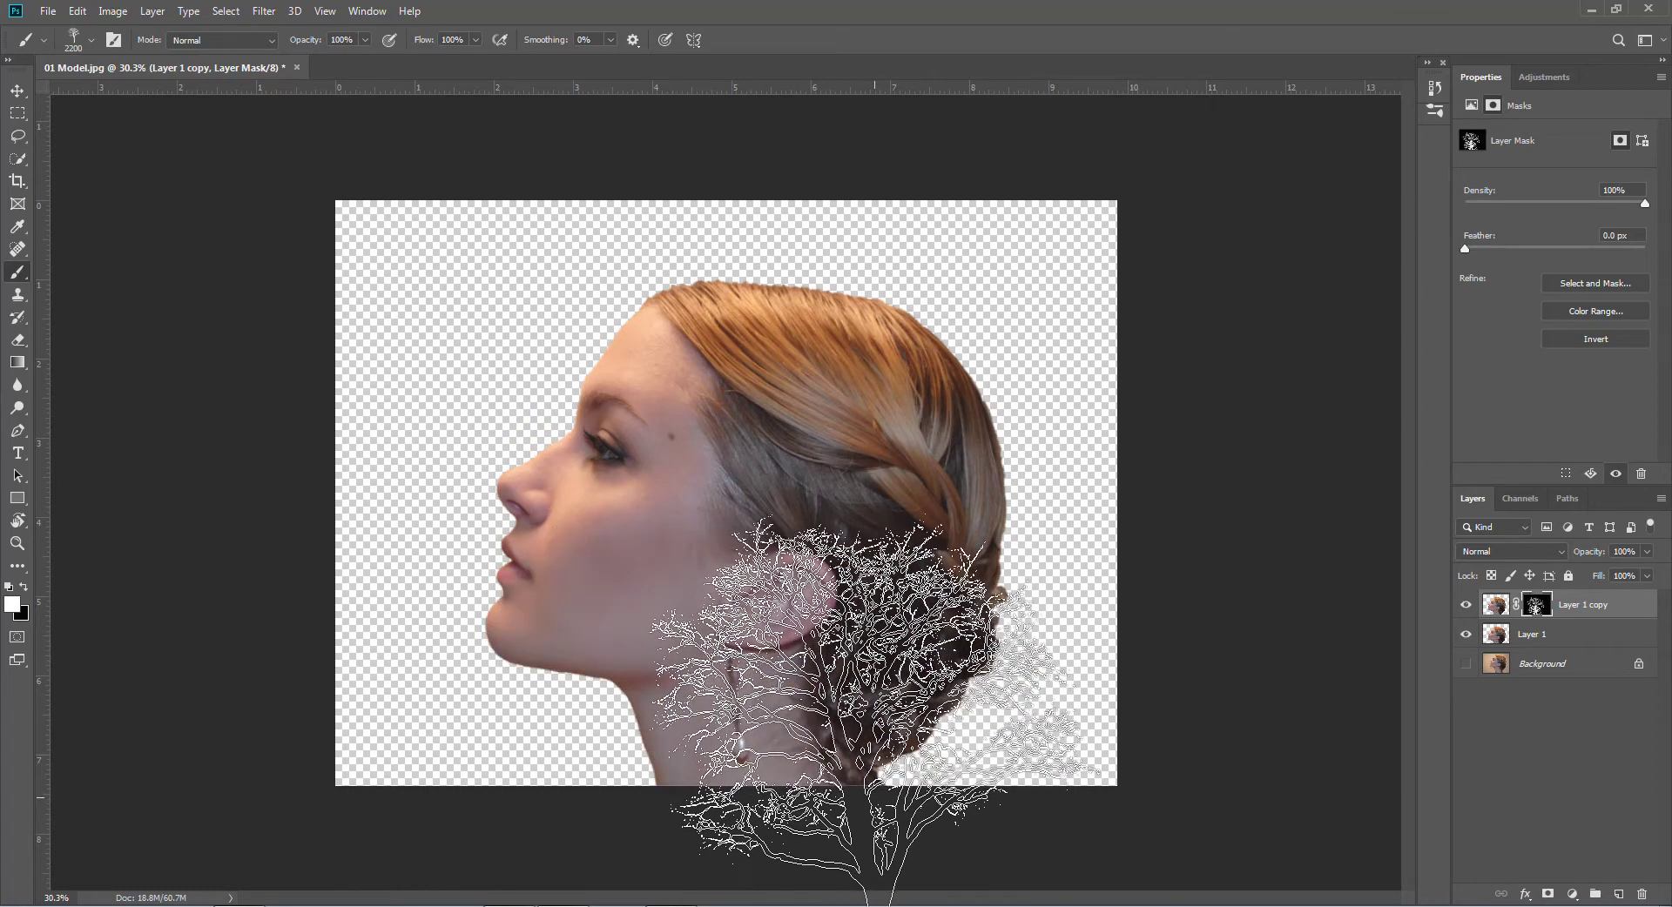
# Hide Layer 1 and add a new Layer 2 above the Background.
pyautogui.click(1467, 636)
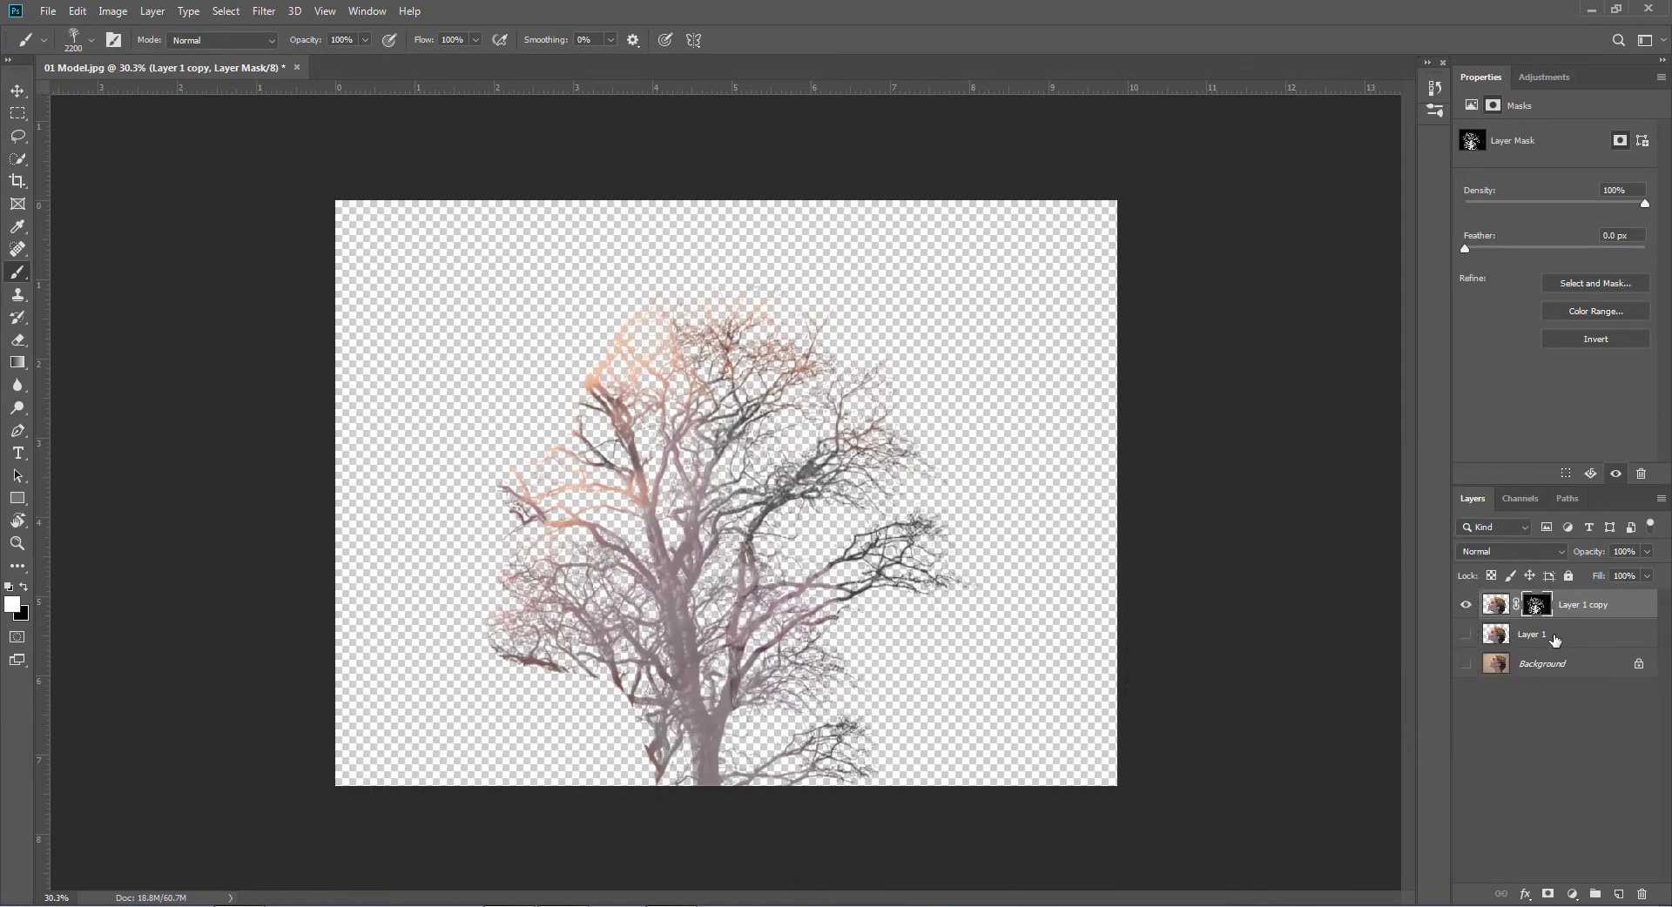
pyautogui.click(1555, 666)
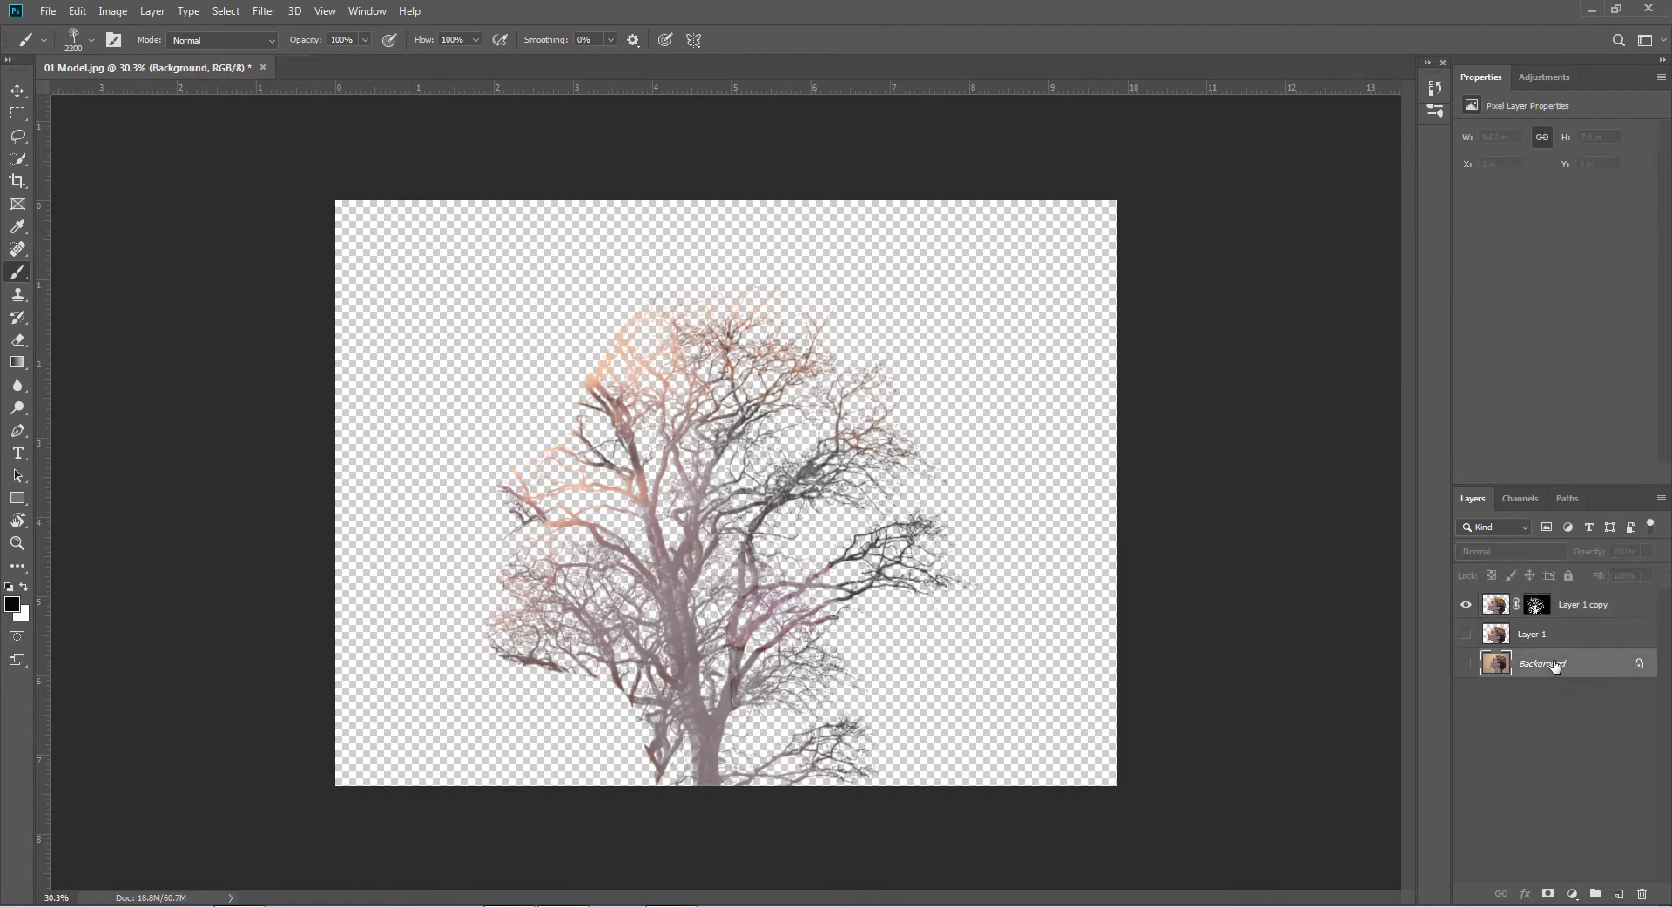
pyautogui.click(1617, 895)
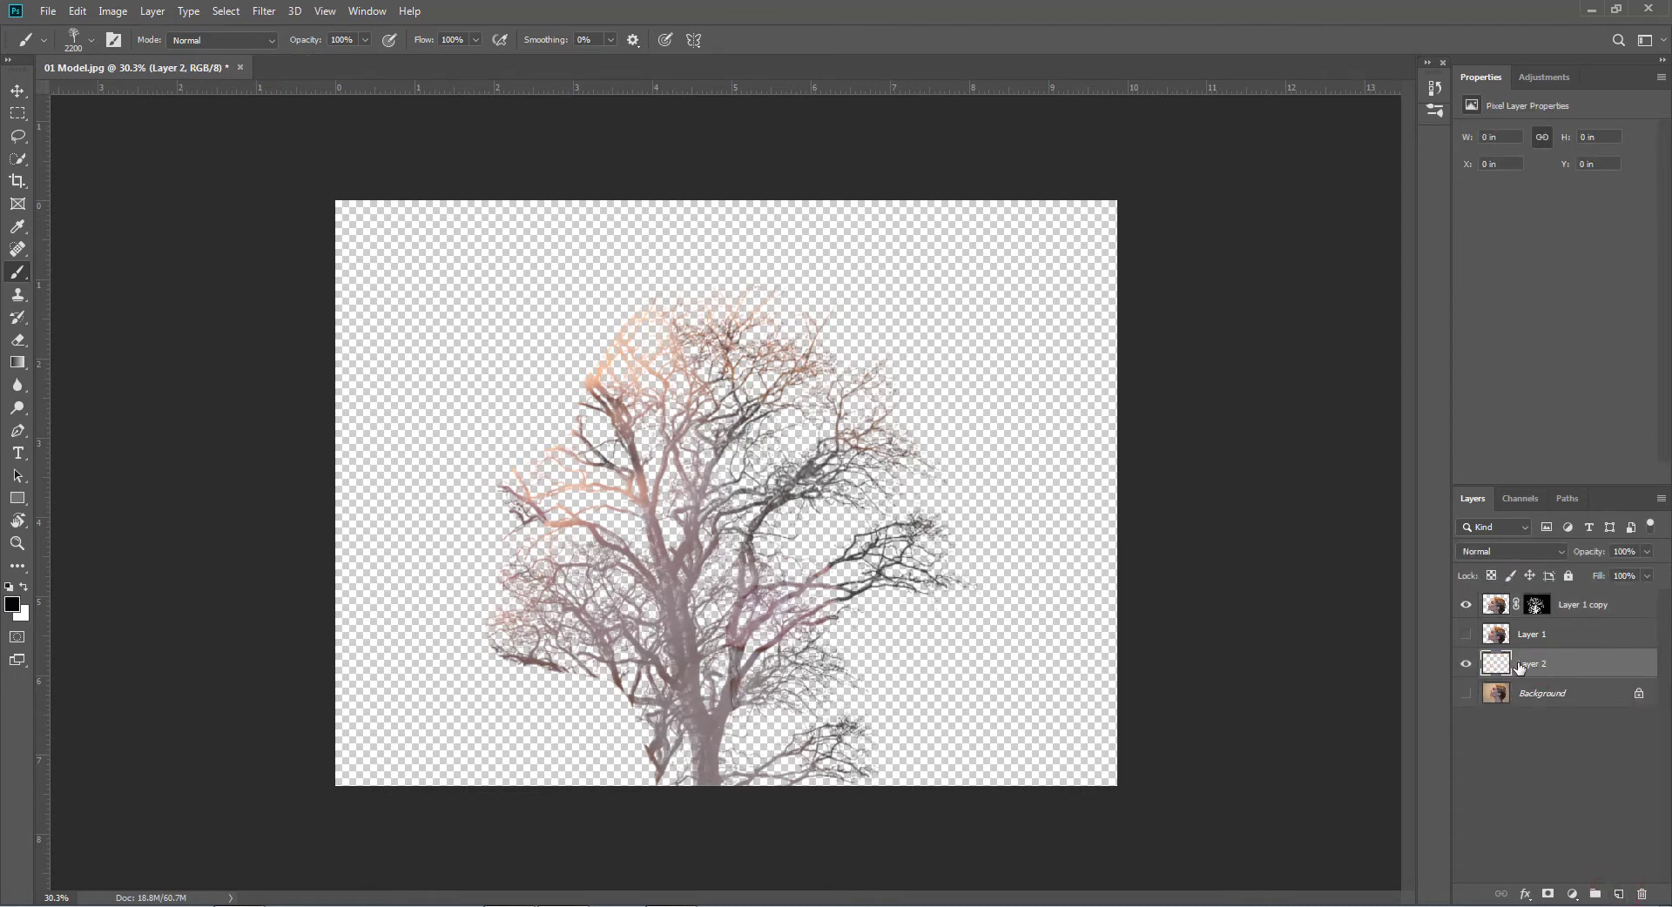
pyautogui.moveTo(1514, 666); pyautogui.dragTo(26, 348)
# Fill Layer 2 with white using the Paint Bucket Tool, then target Layer 1 copy's mask.
pyautogui.click(18, 362)
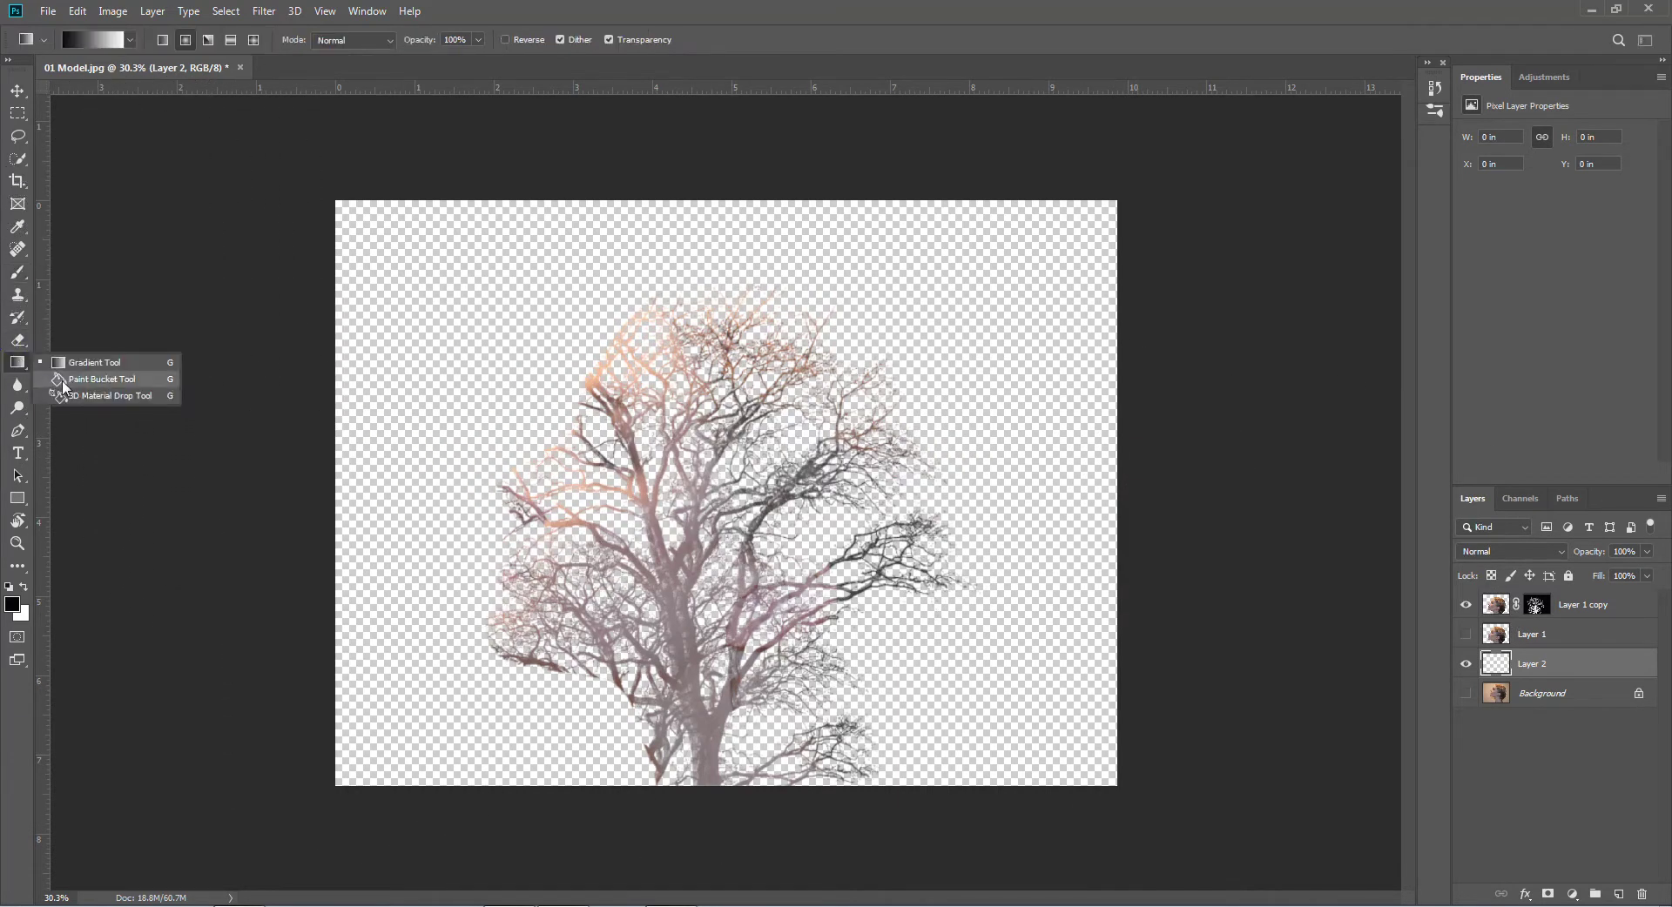
pyautogui.click(96, 379)
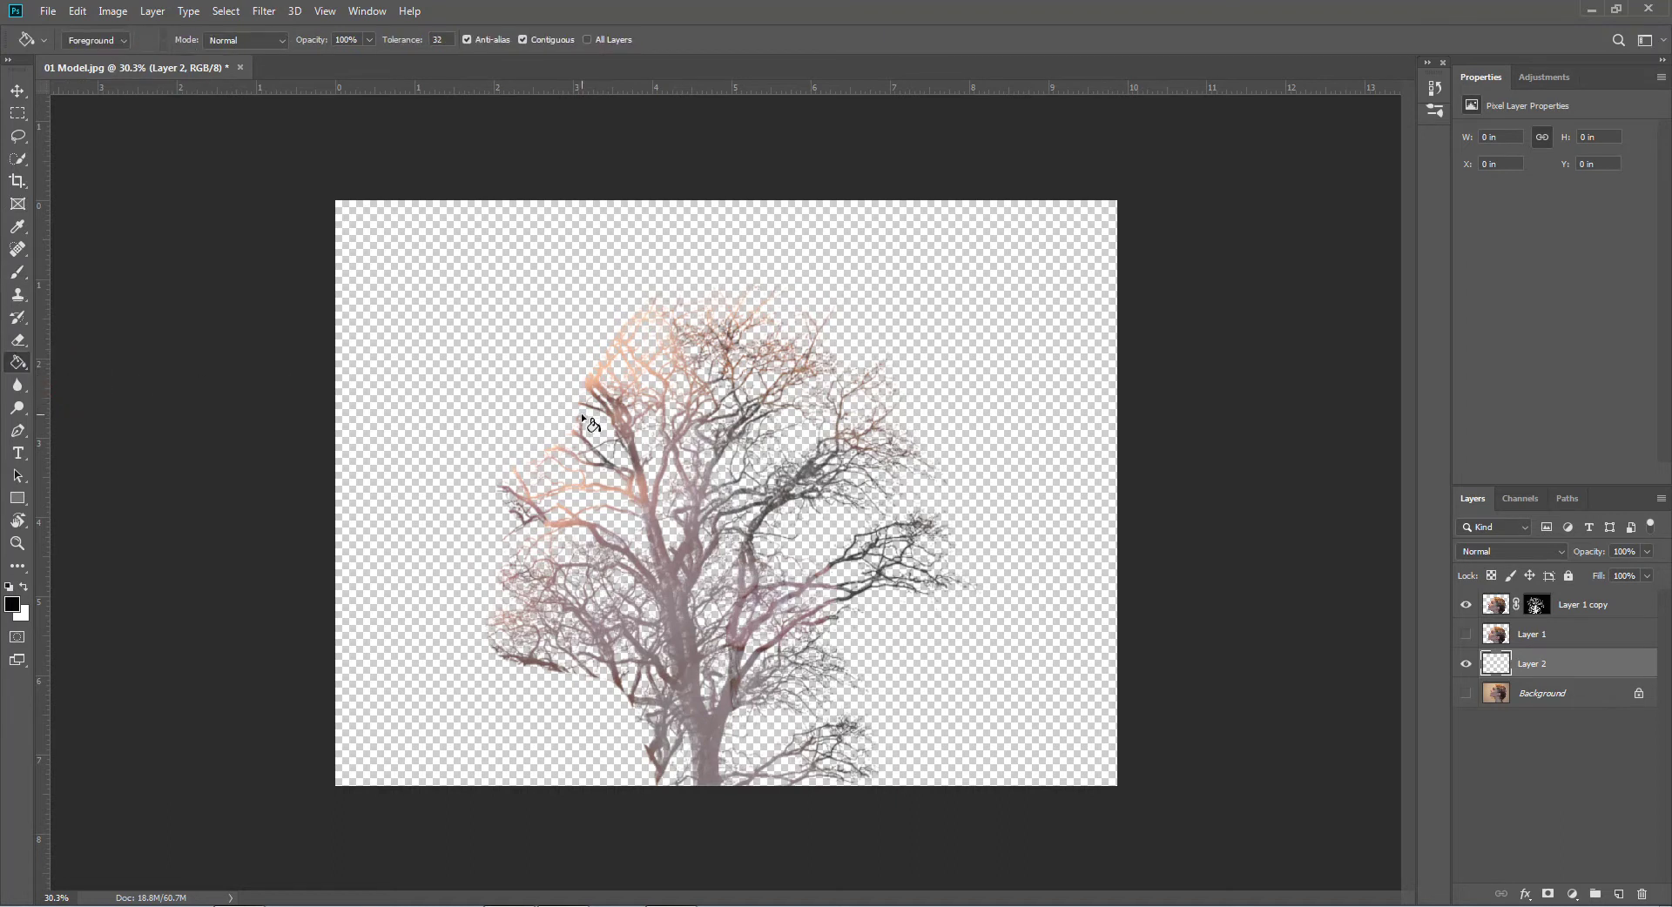
pyautogui.click(24, 585)
pyautogui.click(400, 448)
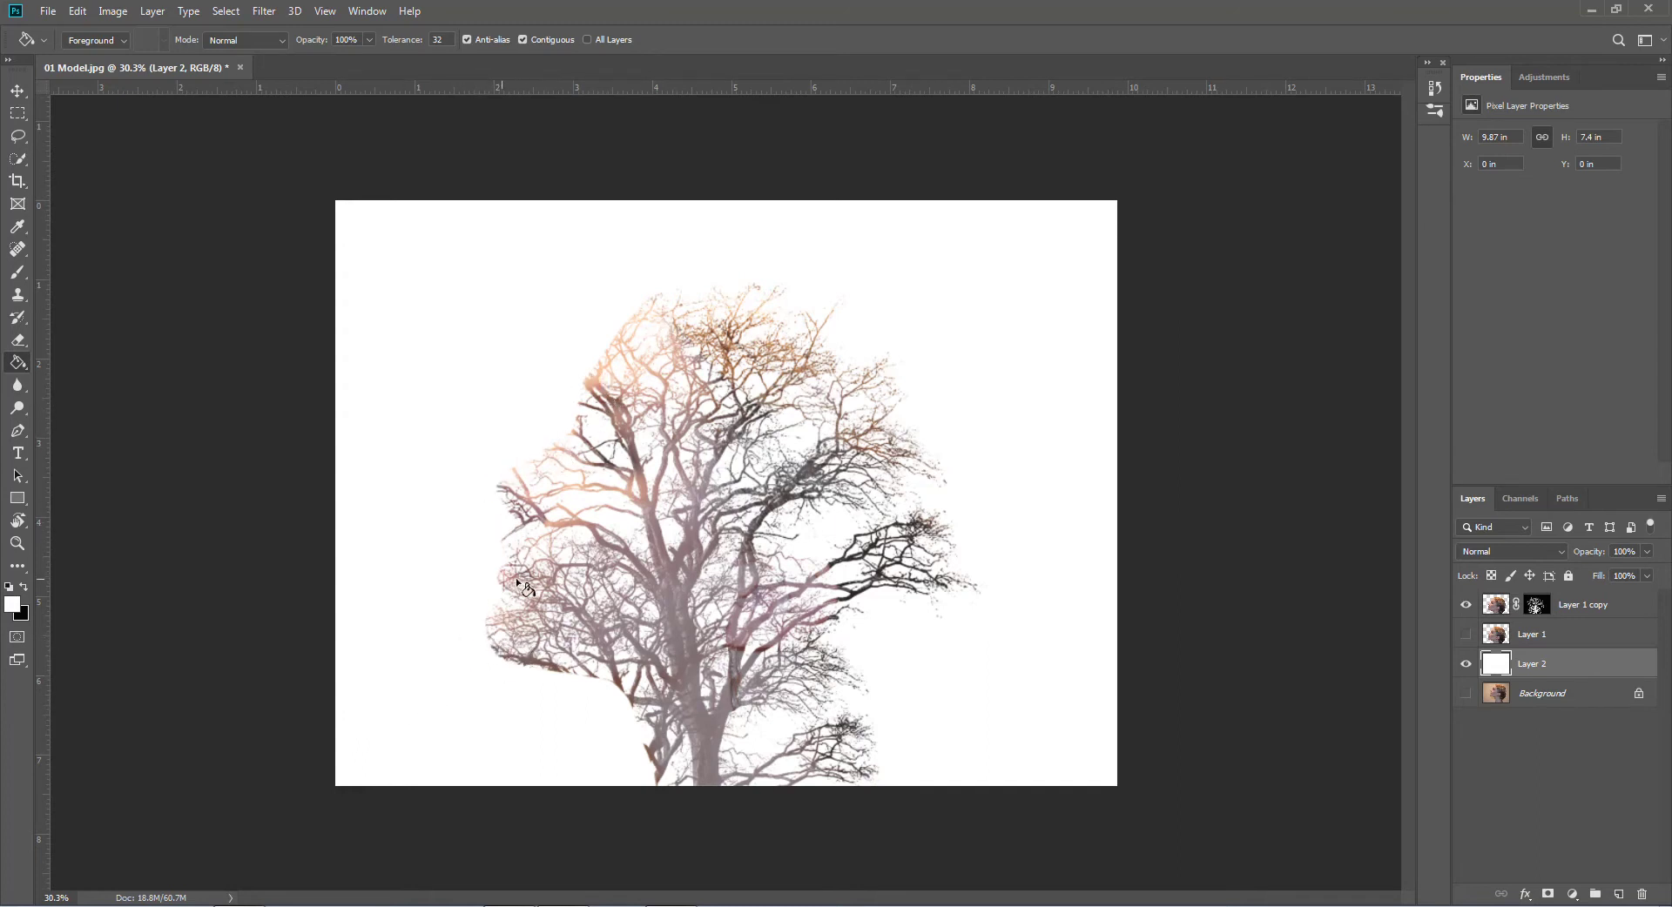
pyautogui.click(1535, 607)
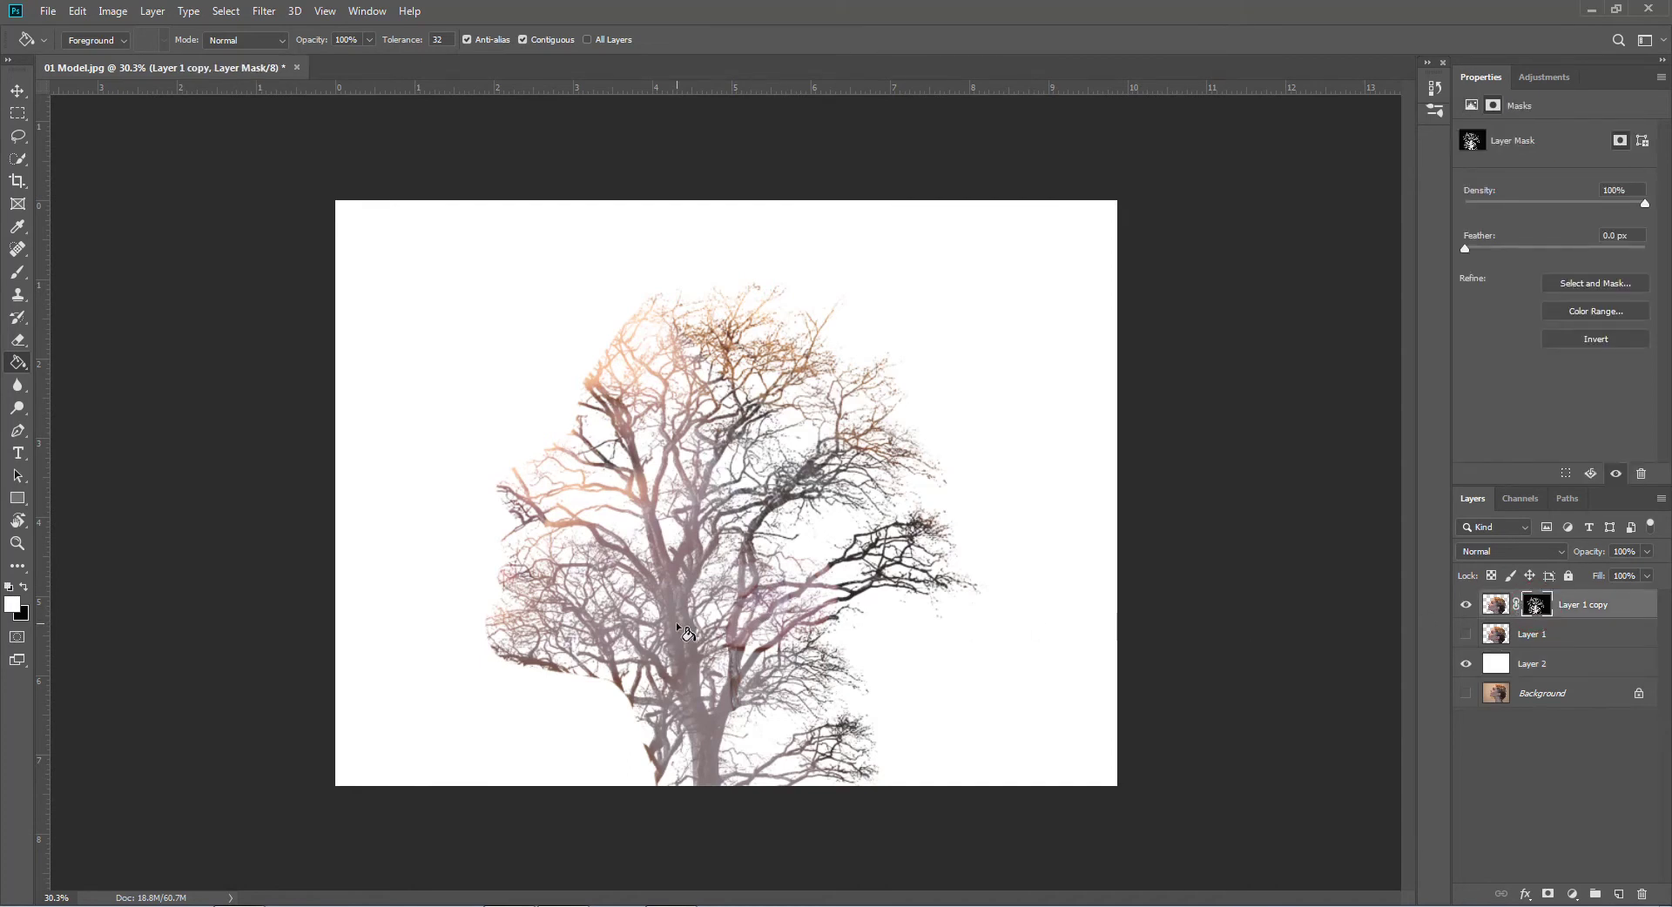
# Shrink the tree brush to about 125 px and paint the mask to reveal the chin outline.
pyautogui.click(17, 271)
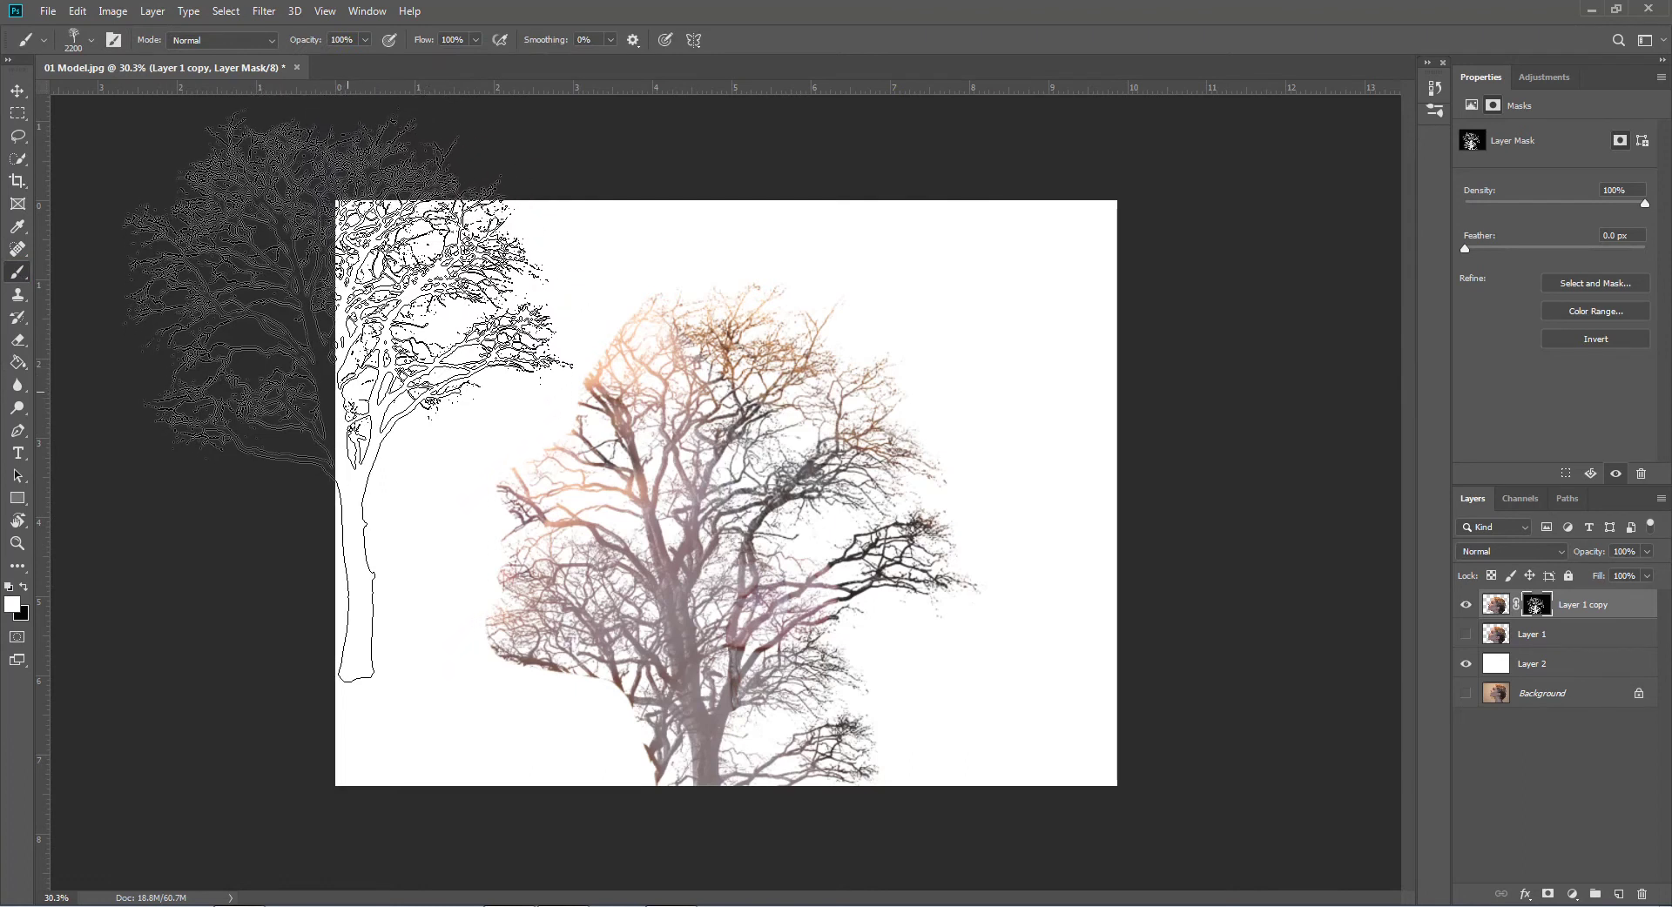
pyautogui.press('[')
pyautogui.press('[')
pyautogui.press('[')
pyautogui.press('[')
pyautogui.press('[')
pyautogui.press('[')
pyautogui.press('[')
pyautogui.press('[')
pyautogui.press('[')
pyautogui.press('[')
pyautogui.press('[')
pyautogui.press('[')
pyautogui.press('[')
pyautogui.press('[')
pyautogui.press('[')
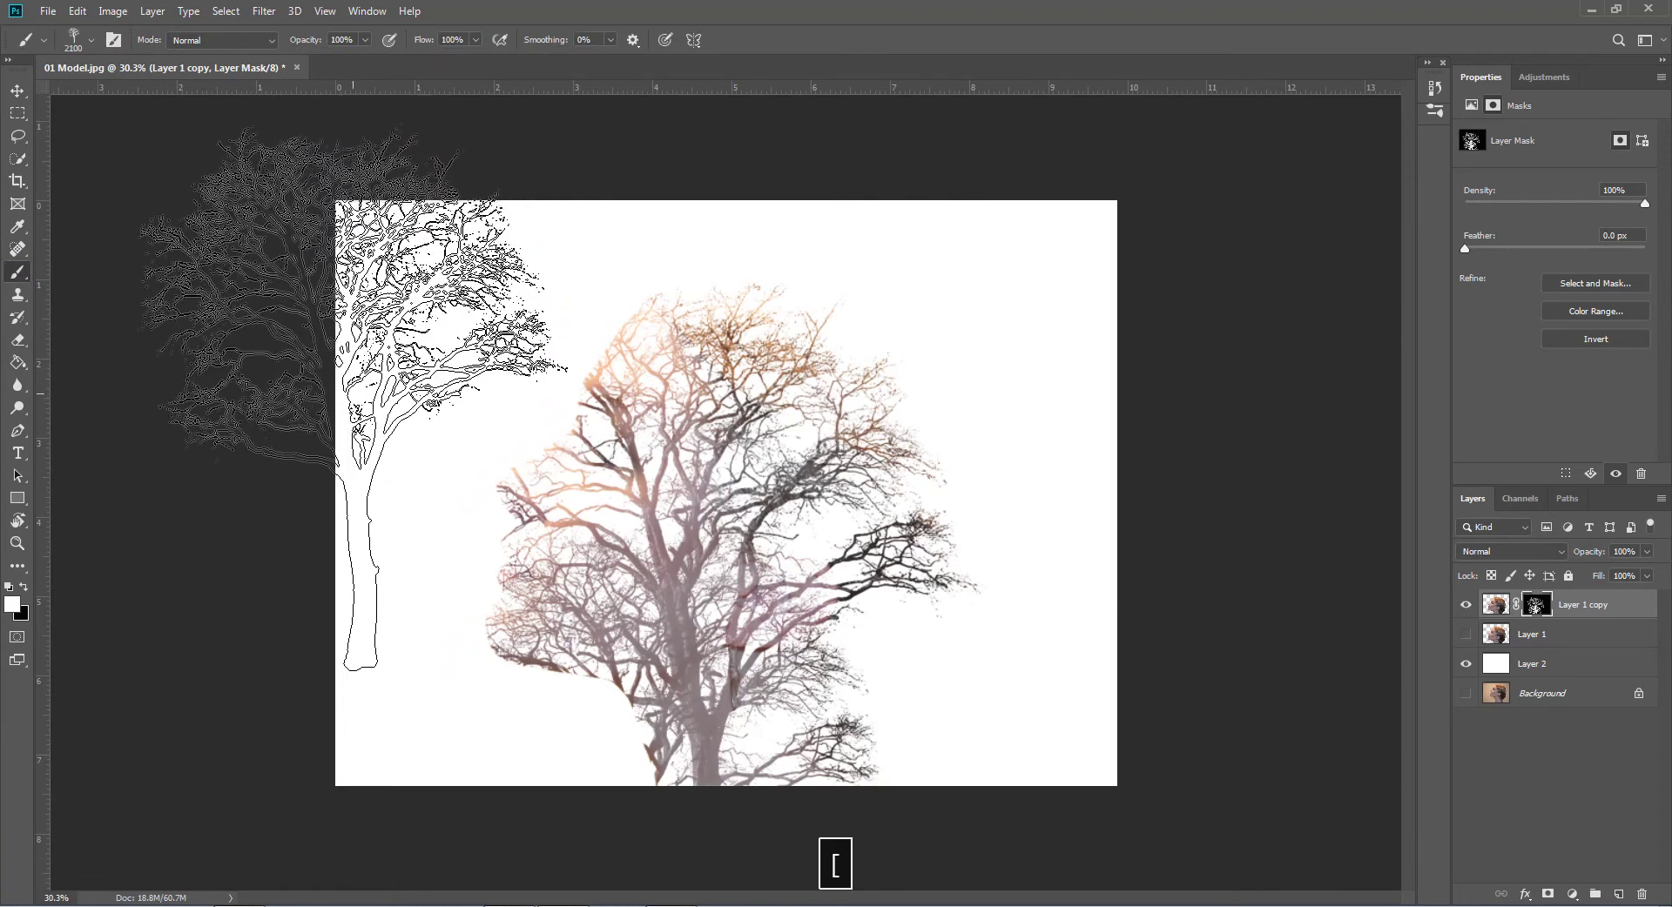
pyautogui.press('[')
pyautogui.press('[')
pyautogui.press('[')
pyautogui.press('[')
pyautogui.press('[')
pyautogui.press('[')
pyautogui.press('[')
pyautogui.press('[')
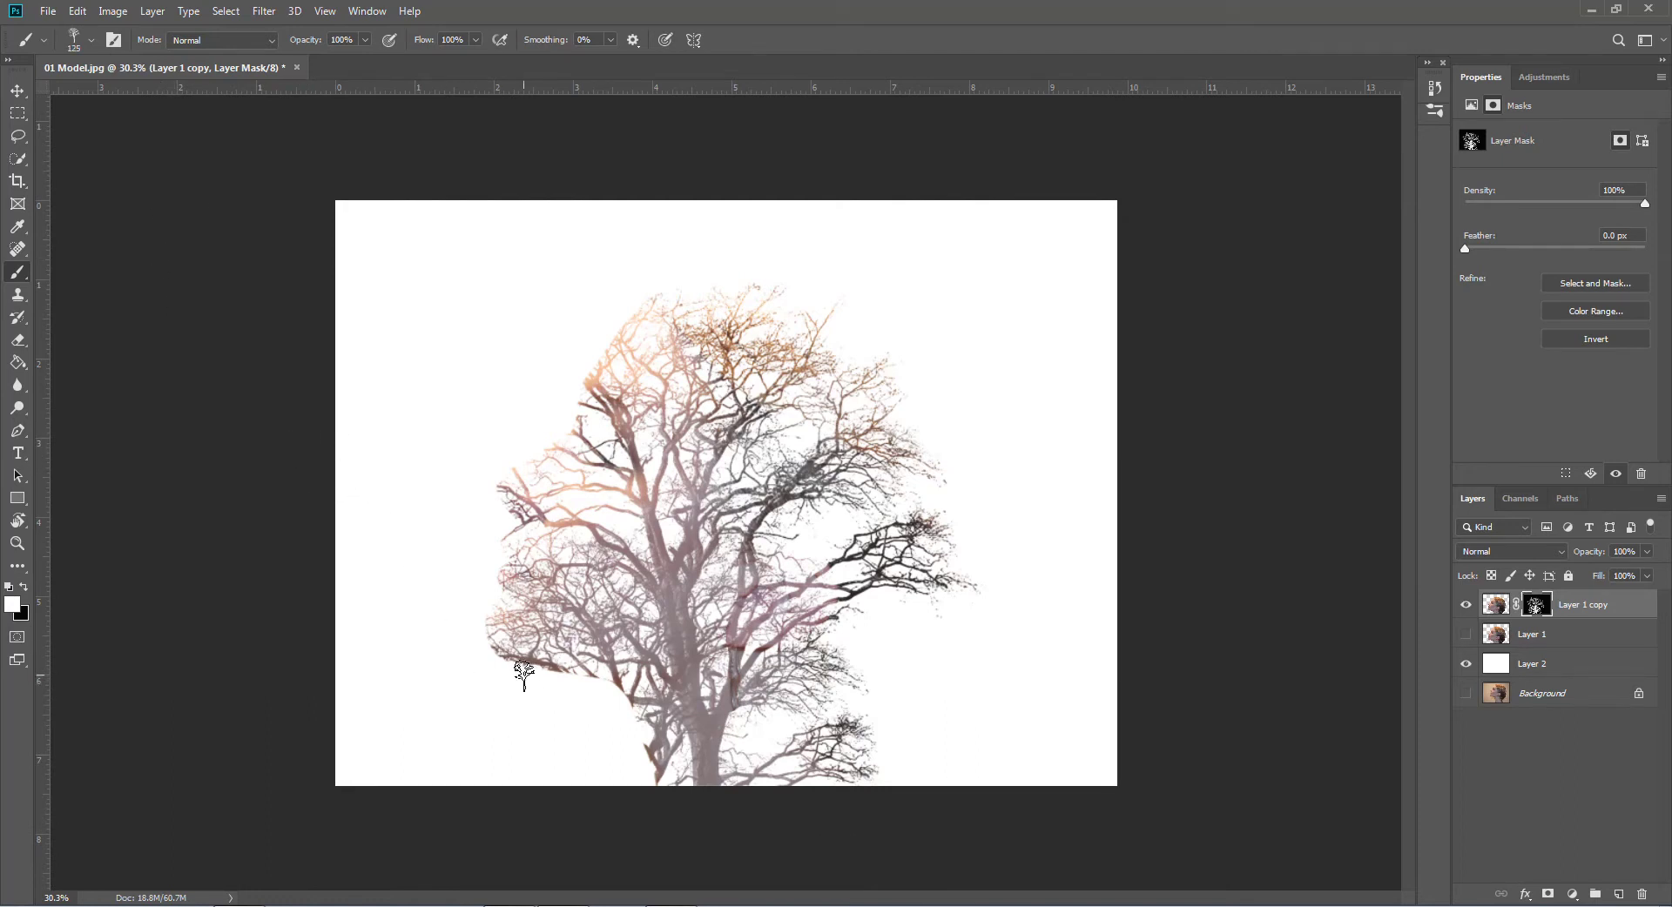
pyautogui.moveTo(539, 675)
pyautogui.mouseDown()
pyautogui.moveTo(616, 692)
pyautogui.moveTo(646, 774)
pyautogui.moveTo(606, 704)
pyautogui.moveTo(501, 657)
pyautogui.moveTo(475, 625)
pyautogui.mouseUp()
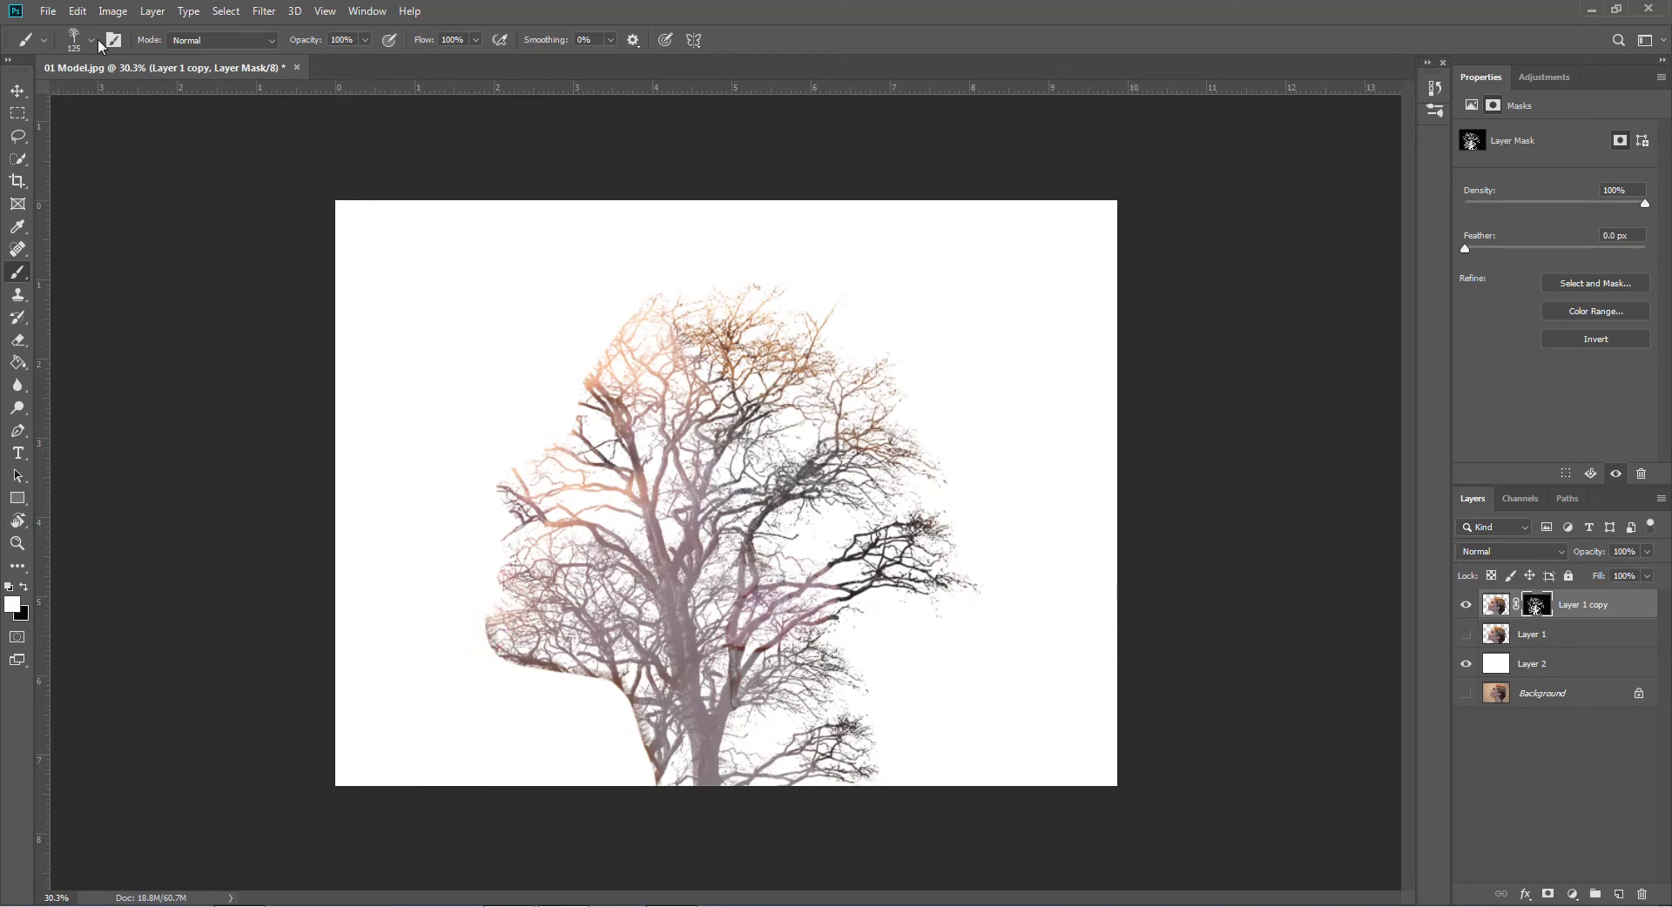
pyautogui.click(93, 41)
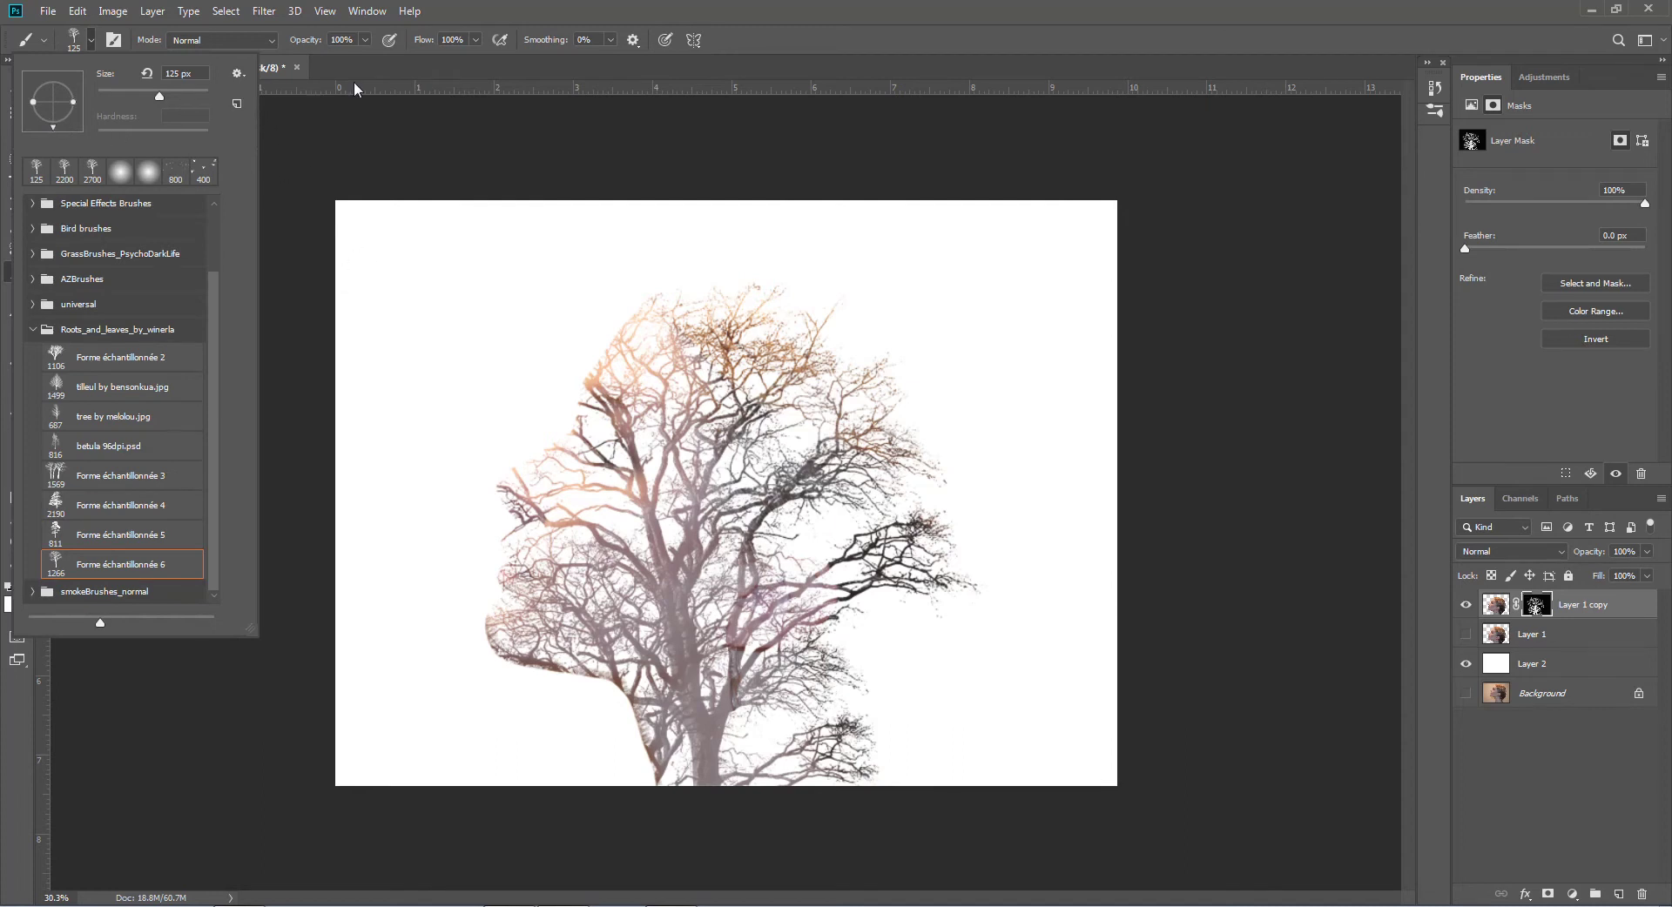
pyautogui.click(378, 61)
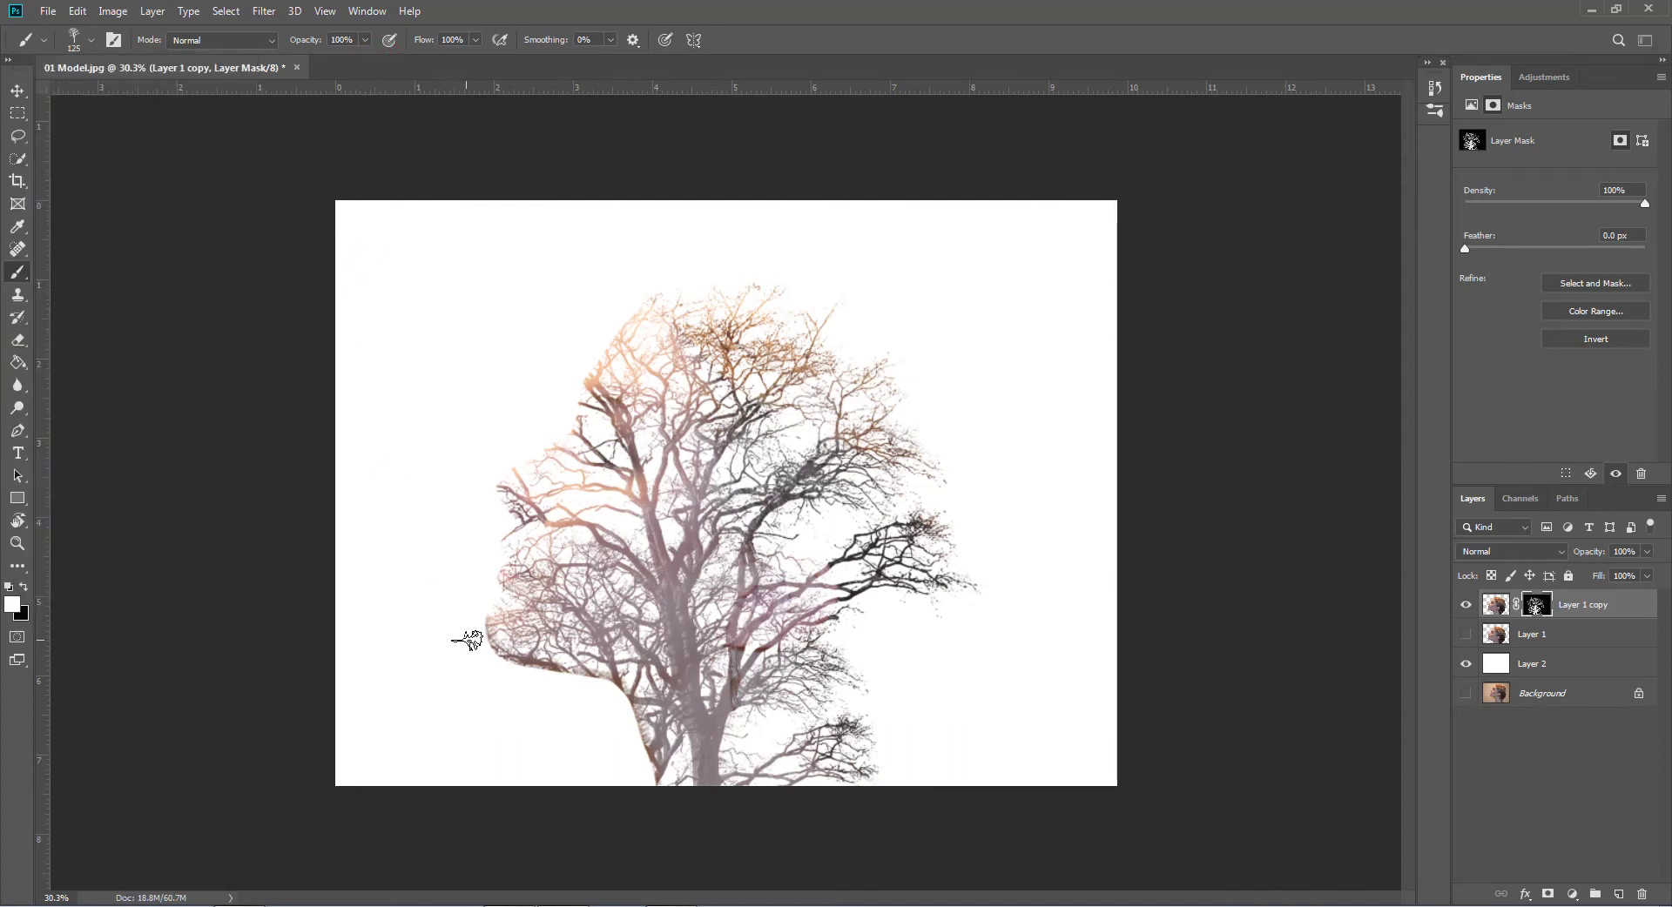
# Paint the mask to bring back the chin, jawline, lips and eye area of the profile.
pyautogui.moveTo(484, 644)
pyautogui.mouseDown()
pyautogui.moveTo(486, 570)
pyautogui.moveTo(512, 518)
pyautogui.moveTo(496, 467)
pyautogui.moveTo(582, 421)
pyautogui.moveTo(586, 357)
pyautogui.moveTo(633, 314)
pyautogui.moveTo(566, 406)
pyautogui.moveTo(567, 434)
pyautogui.moveTo(601, 453)
pyautogui.moveTo(587, 444)
pyautogui.mouseUp()
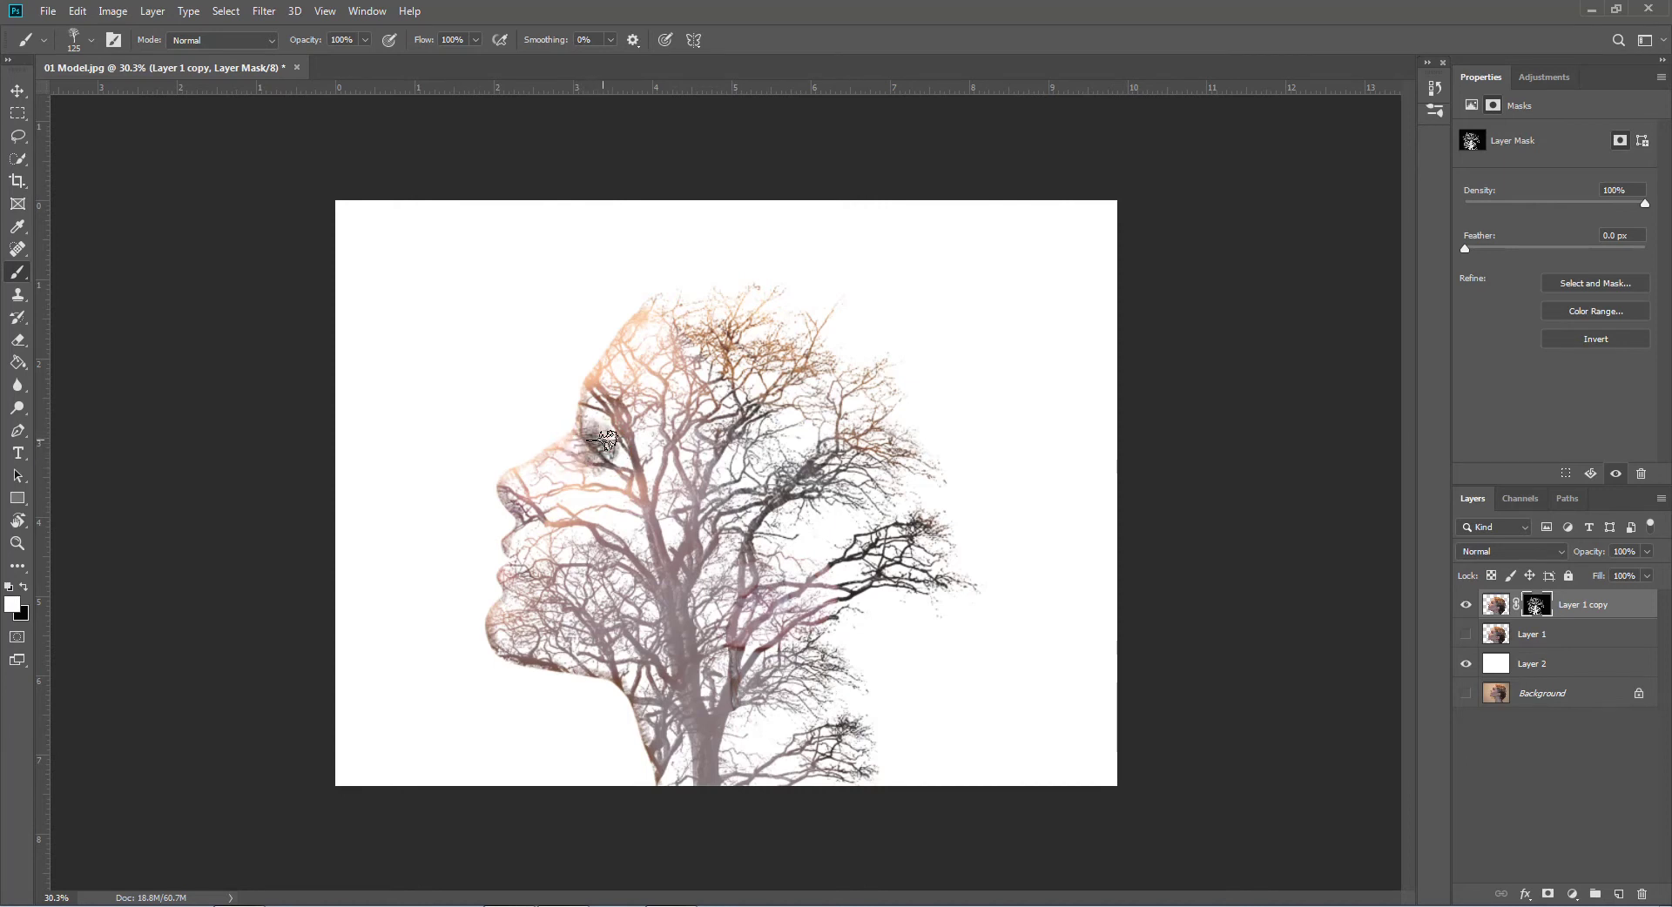
pyautogui.moveTo(612, 461)
pyautogui.mouseDown()
pyautogui.moveTo(585, 473)
pyautogui.moveTo(570, 455)
pyautogui.moveTo(588, 446)
pyautogui.moveTo(611, 472)
pyautogui.moveTo(574, 455)
pyautogui.mouseUp()
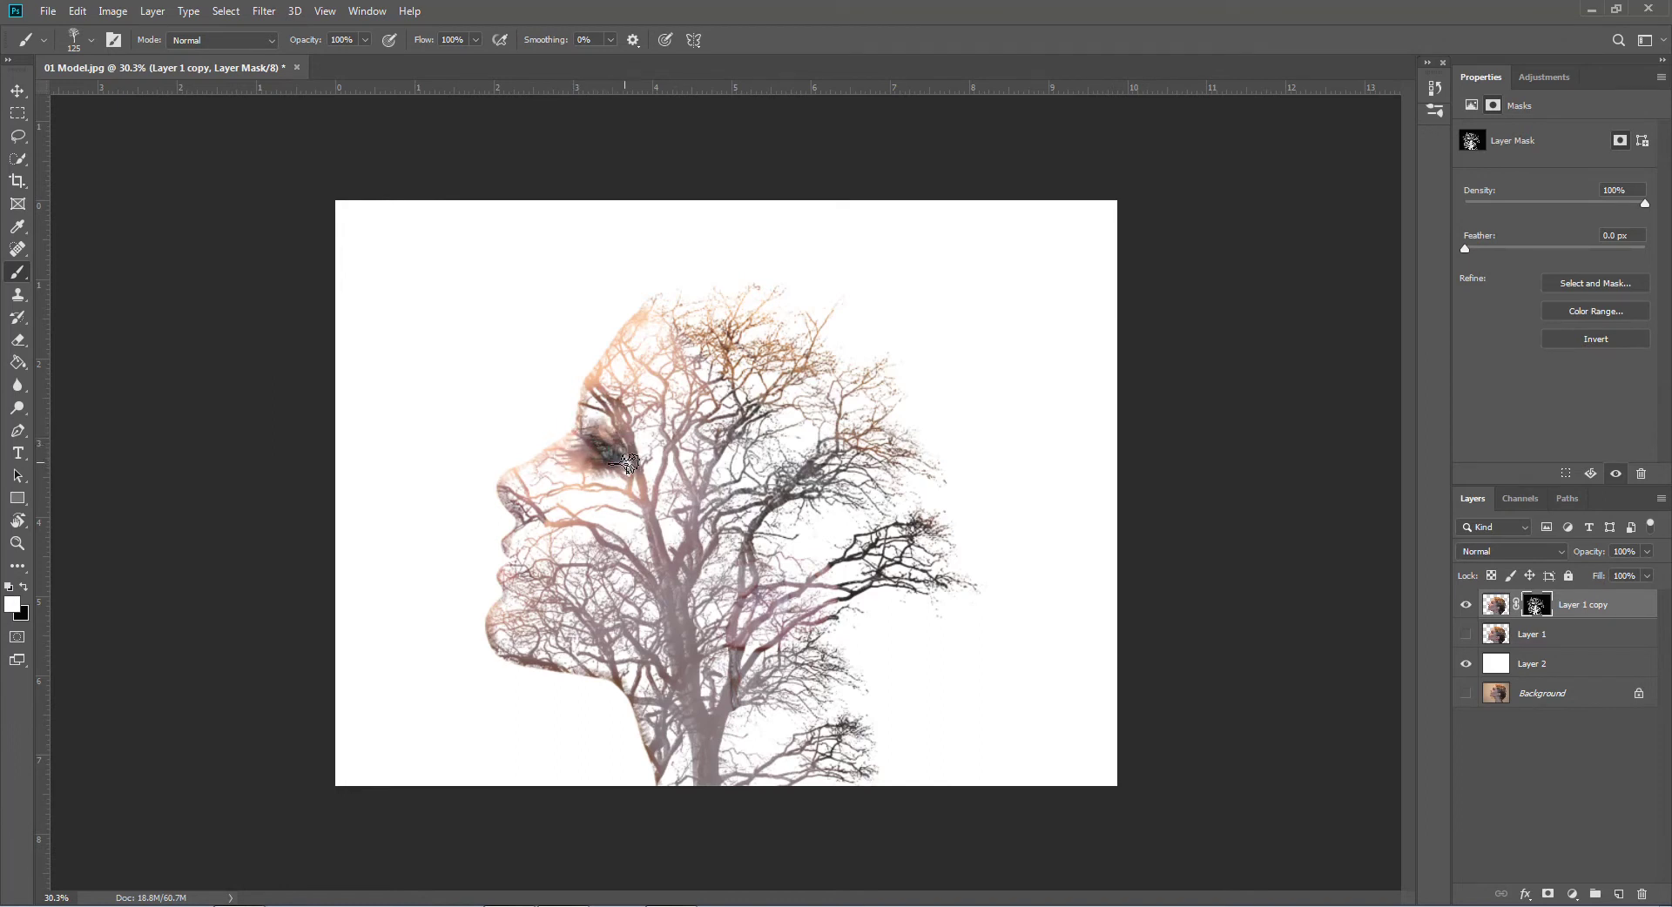
pyautogui.moveTo(625, 460)
pyautogui.mouseDown()
pyautogui.moveTo(592, 472)
pyautogui.moveTo(628, 473)
pyautogui.mouseUp()
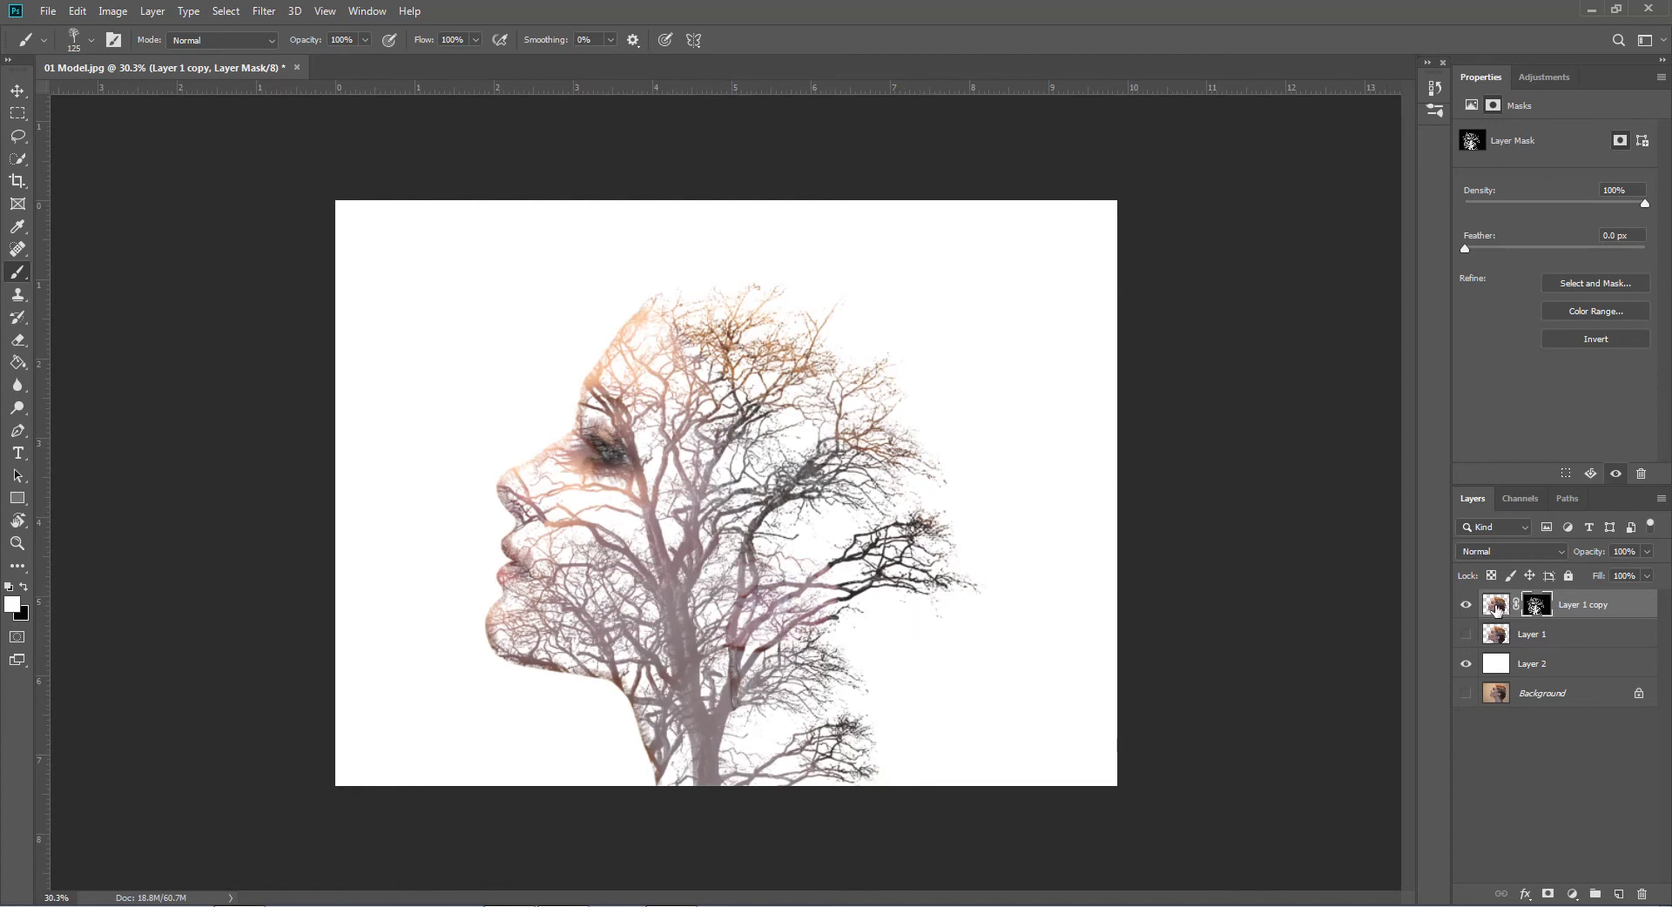
pyautogui.click(1497, 607)
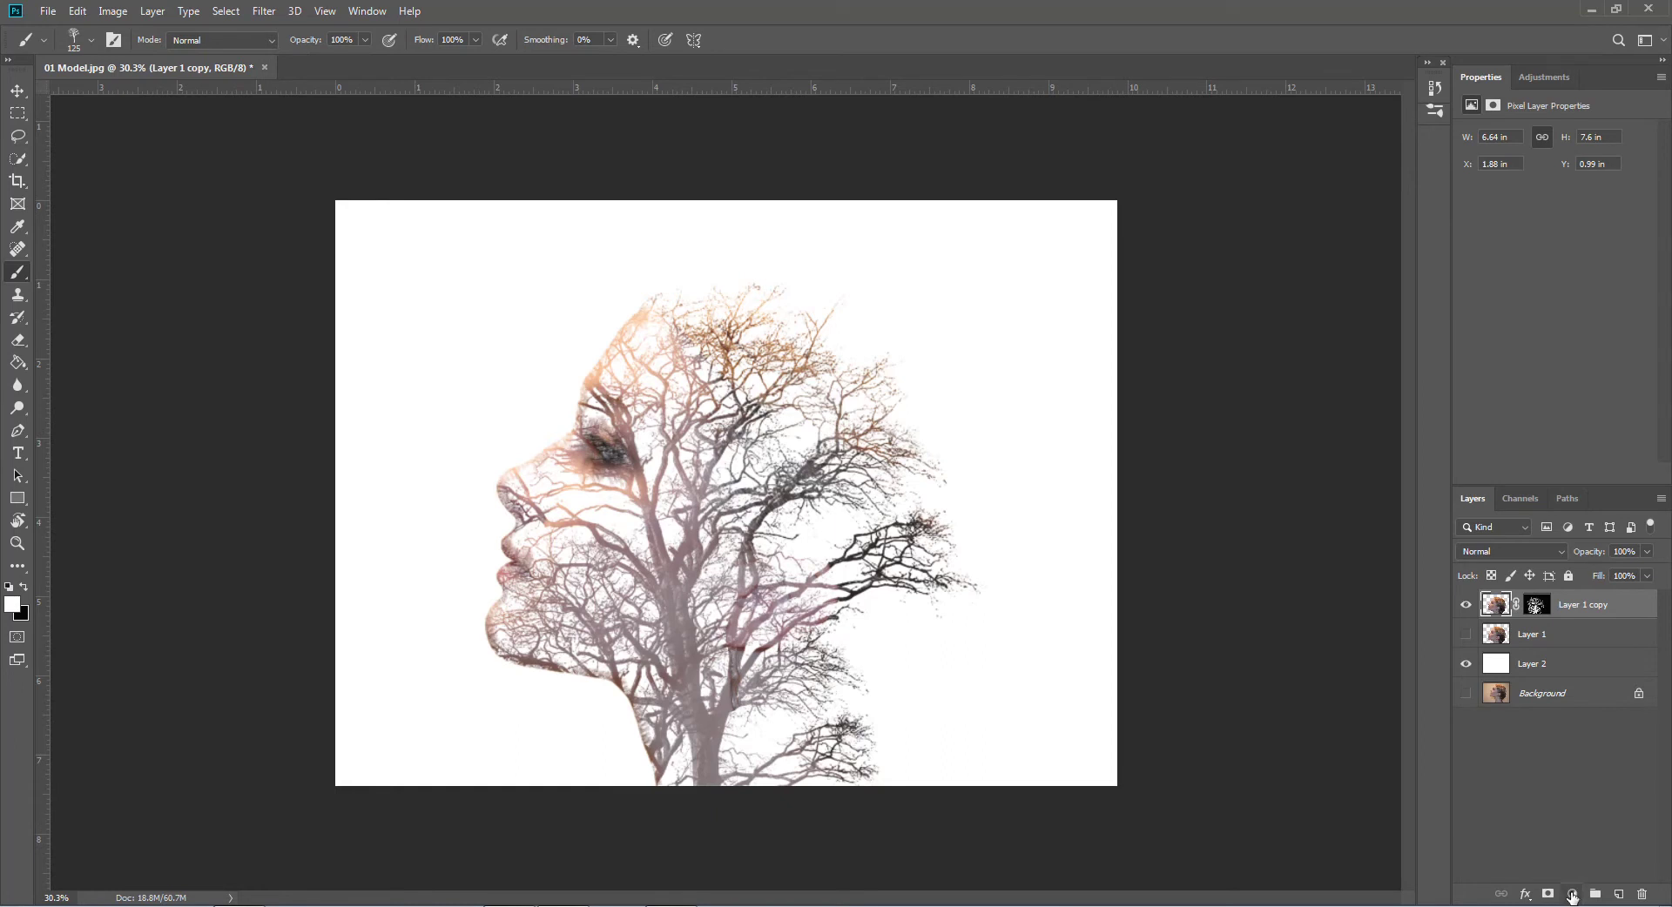
# Add a Levels adjustment clipped to Layer 1 copy and set its midtone to 0.77.
pyautogui.click(1572, 895)
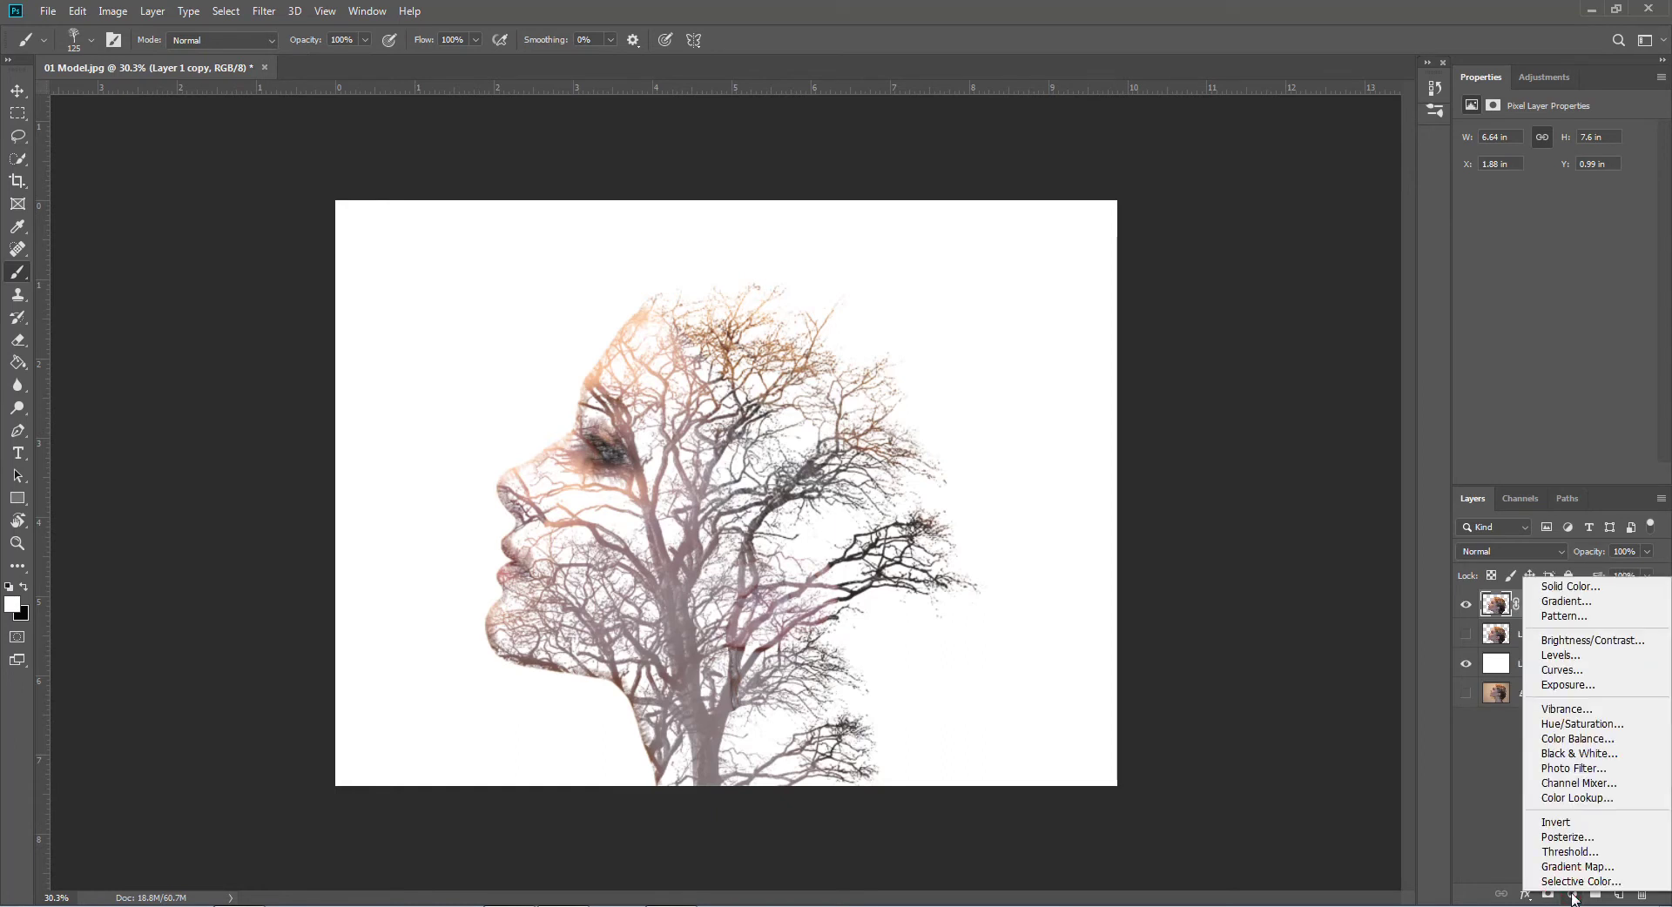
pyautogui.click(1562, 656)
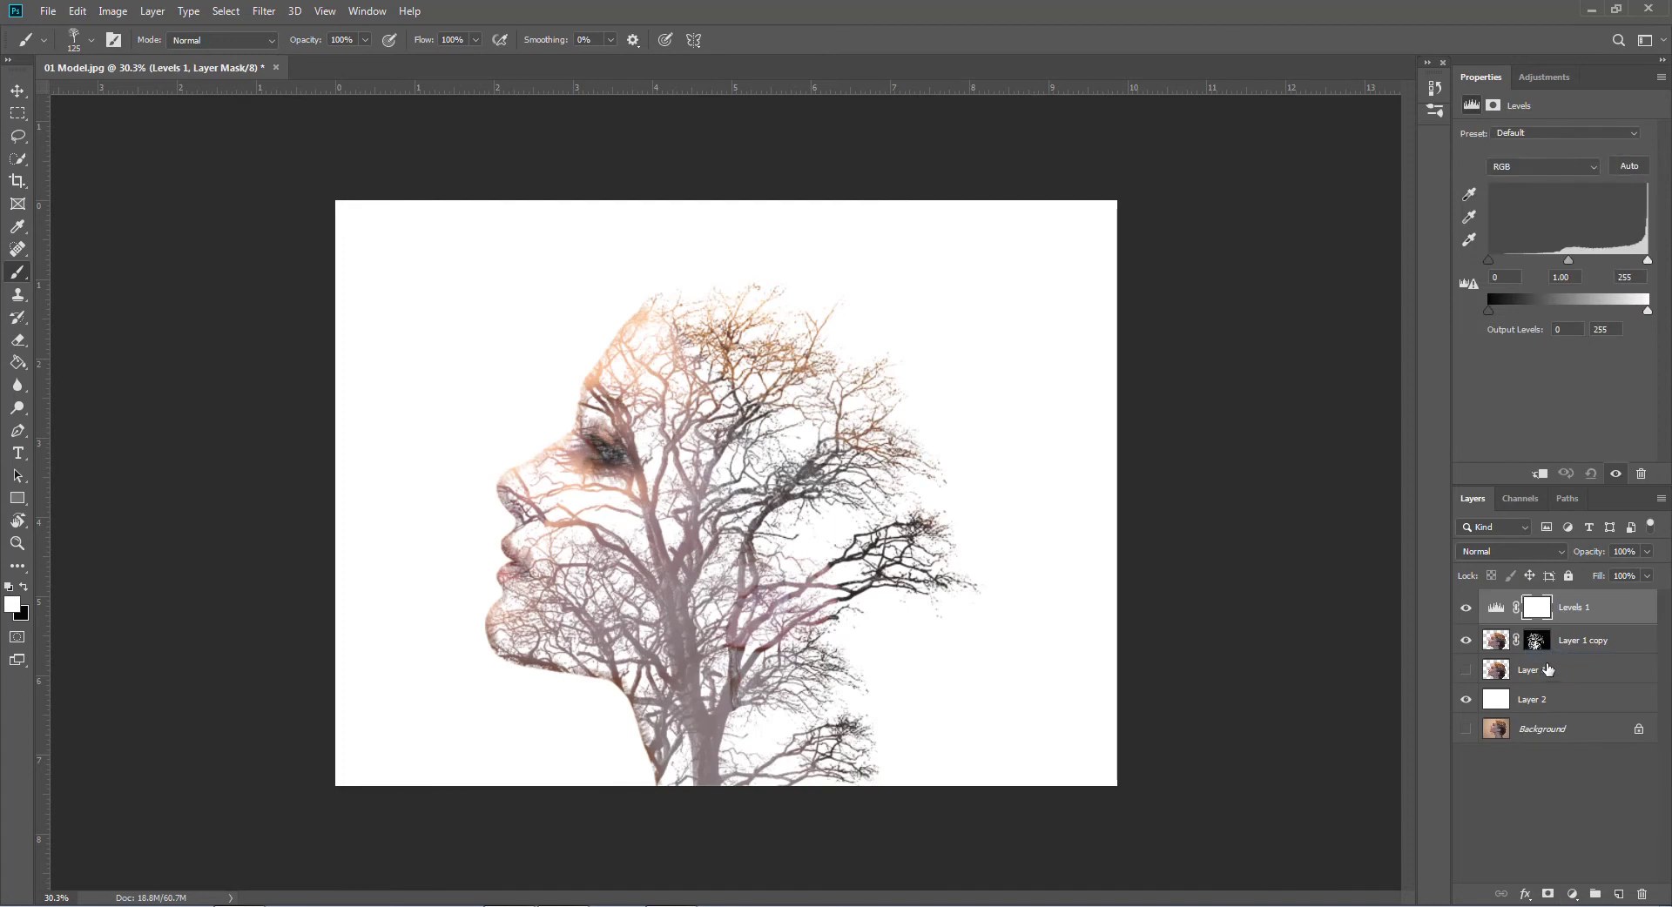
pyautogui.keyDown('alt'); pyautogui.click(1501, 622); pyautogui.keyUp('alt')
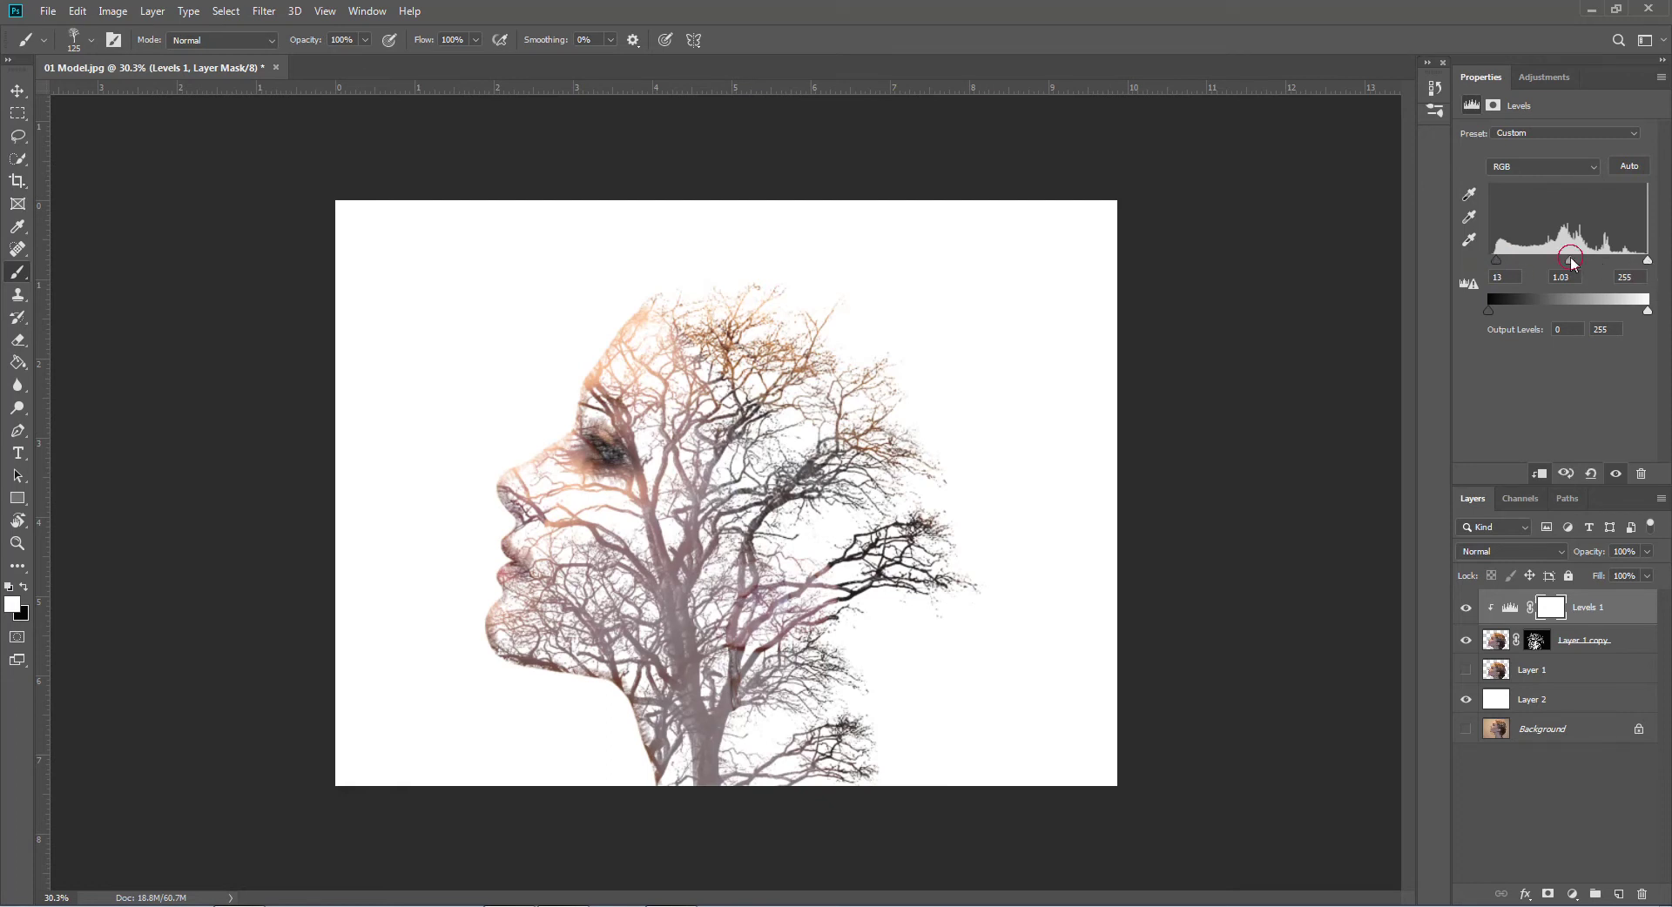
pyautogui.moveTo(1559, 259); pyautogui.dragTo(1585, 259)
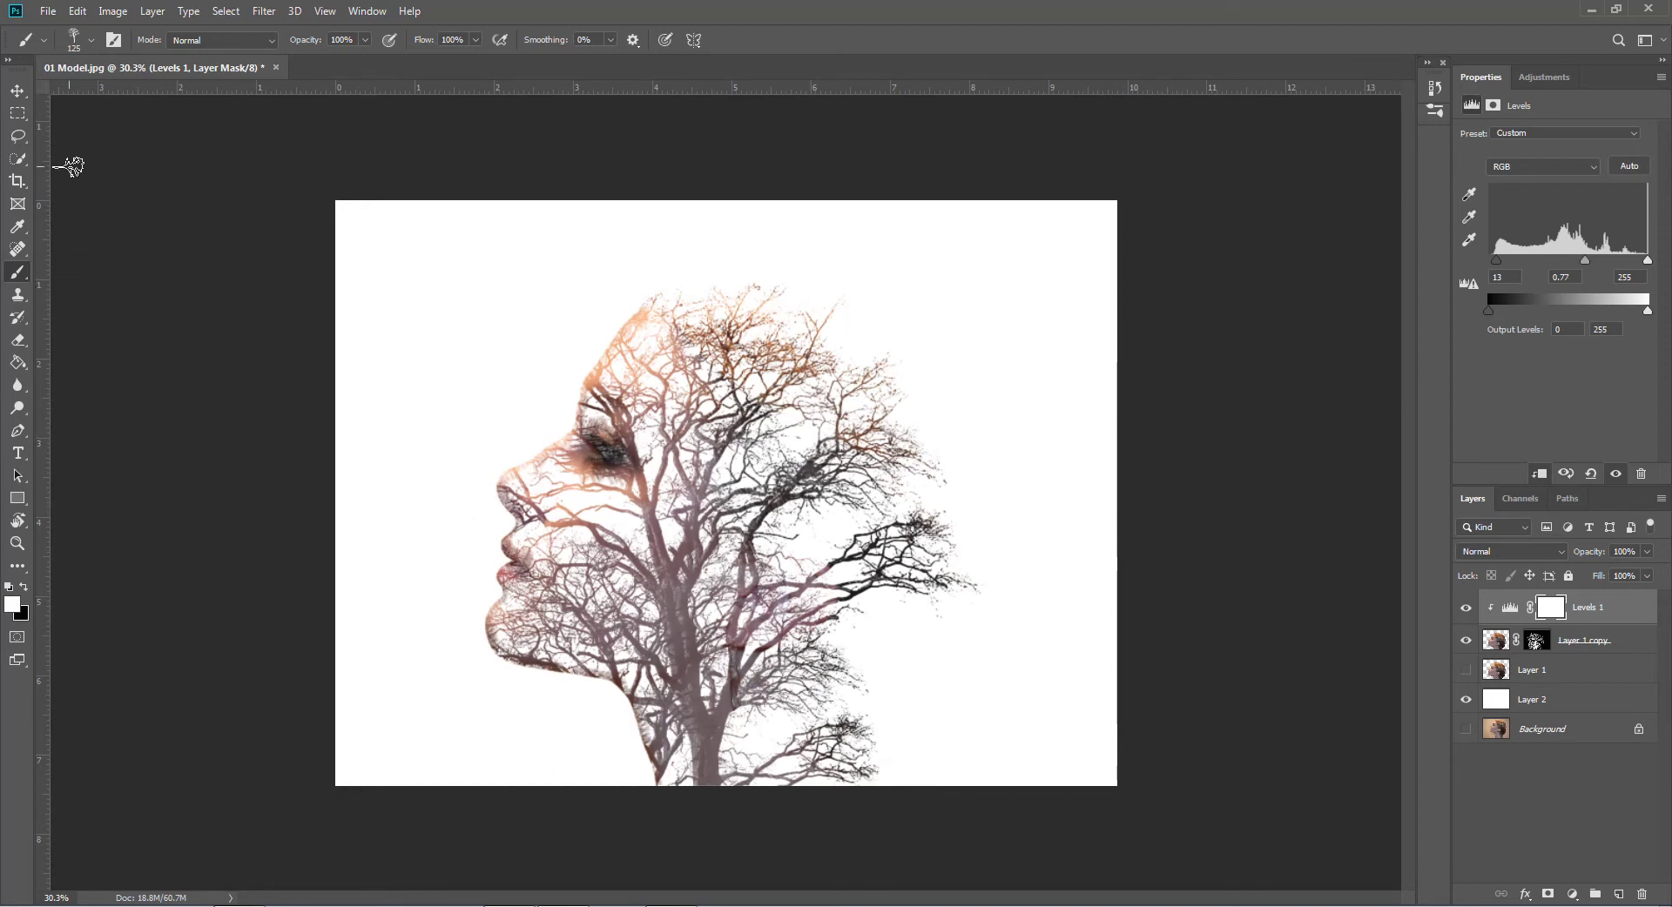
# Choose a soft round brush tip and select Layer 2.
pyautogui.click(92, 40)
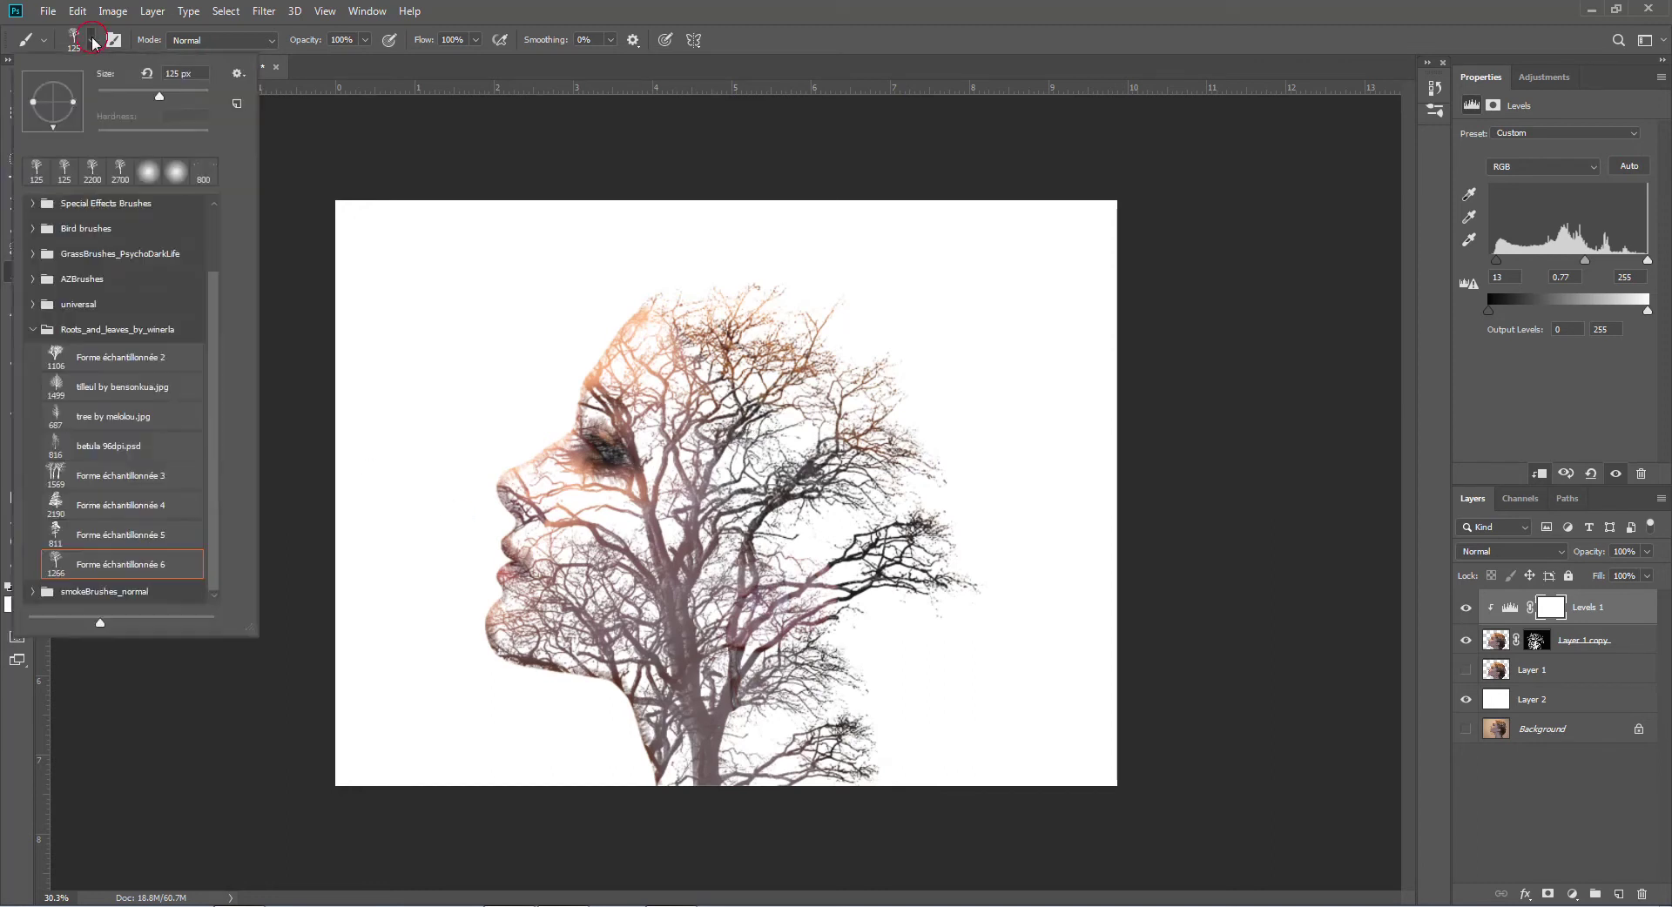
pyautogui.click(148, 171)
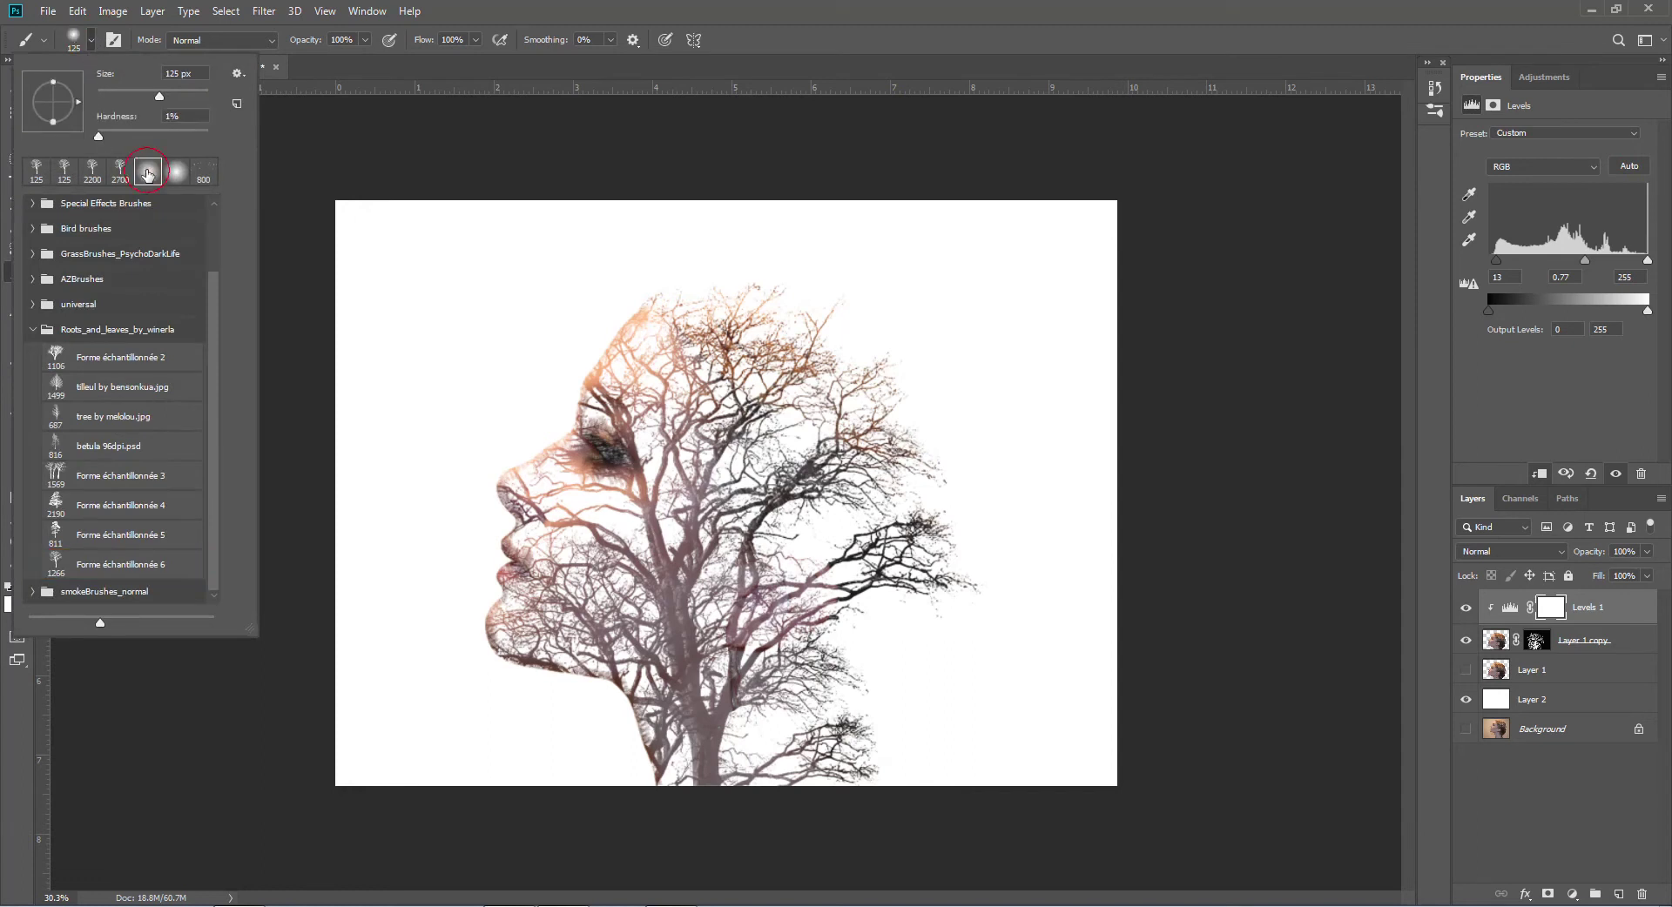
pyautogui.click(327, 68)
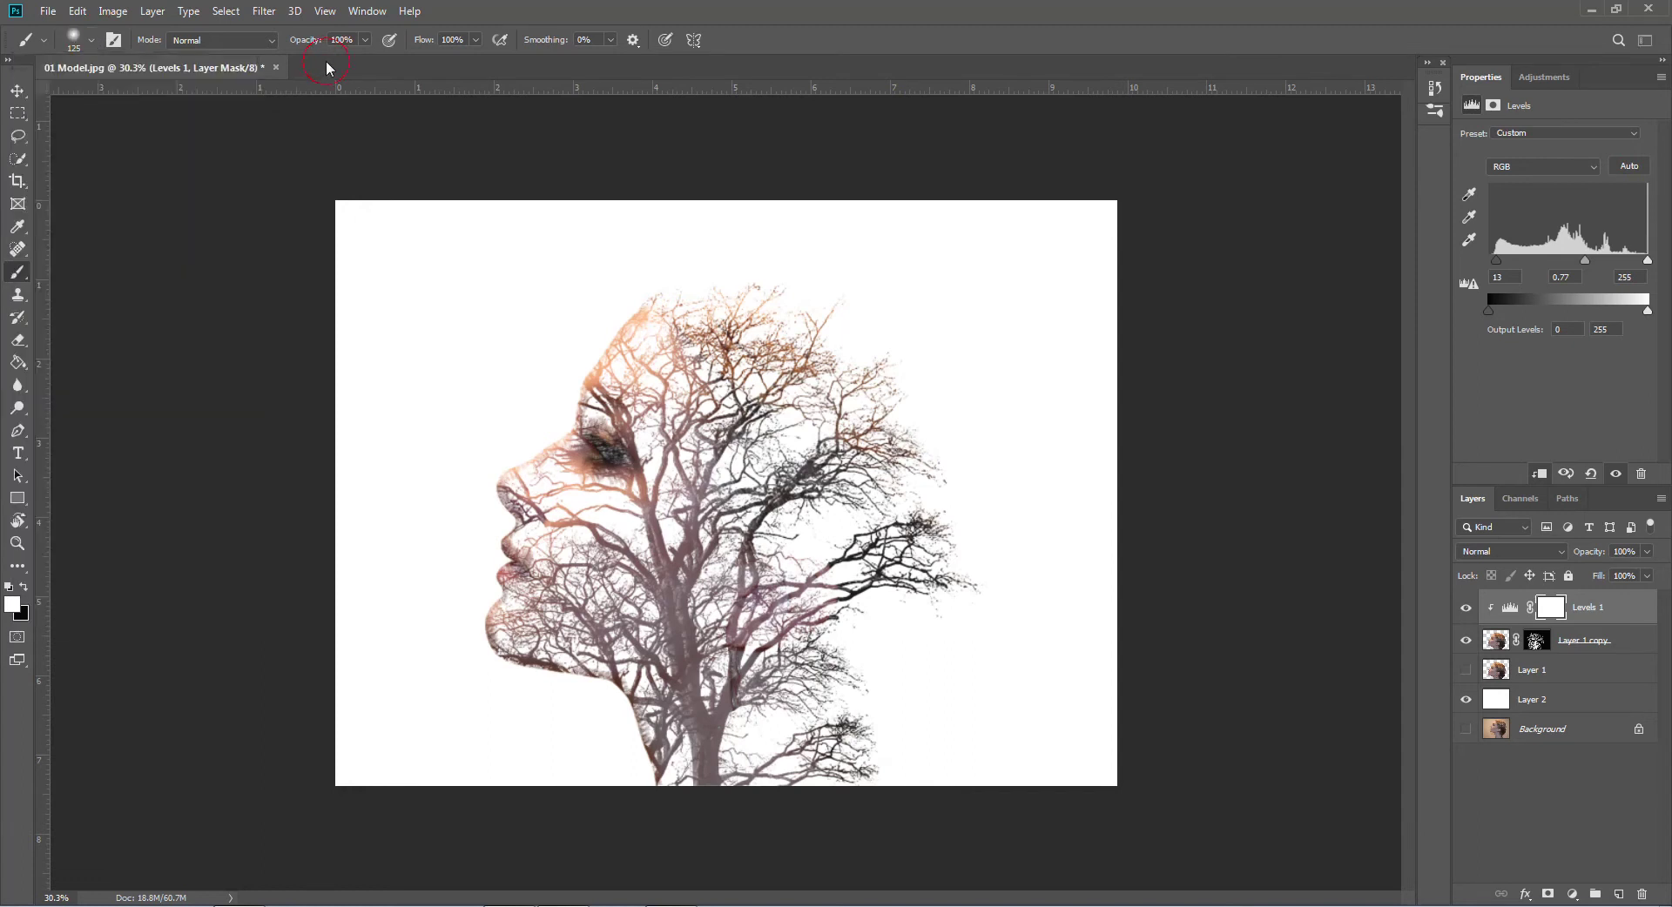
pyautogui.click(1498, 703)
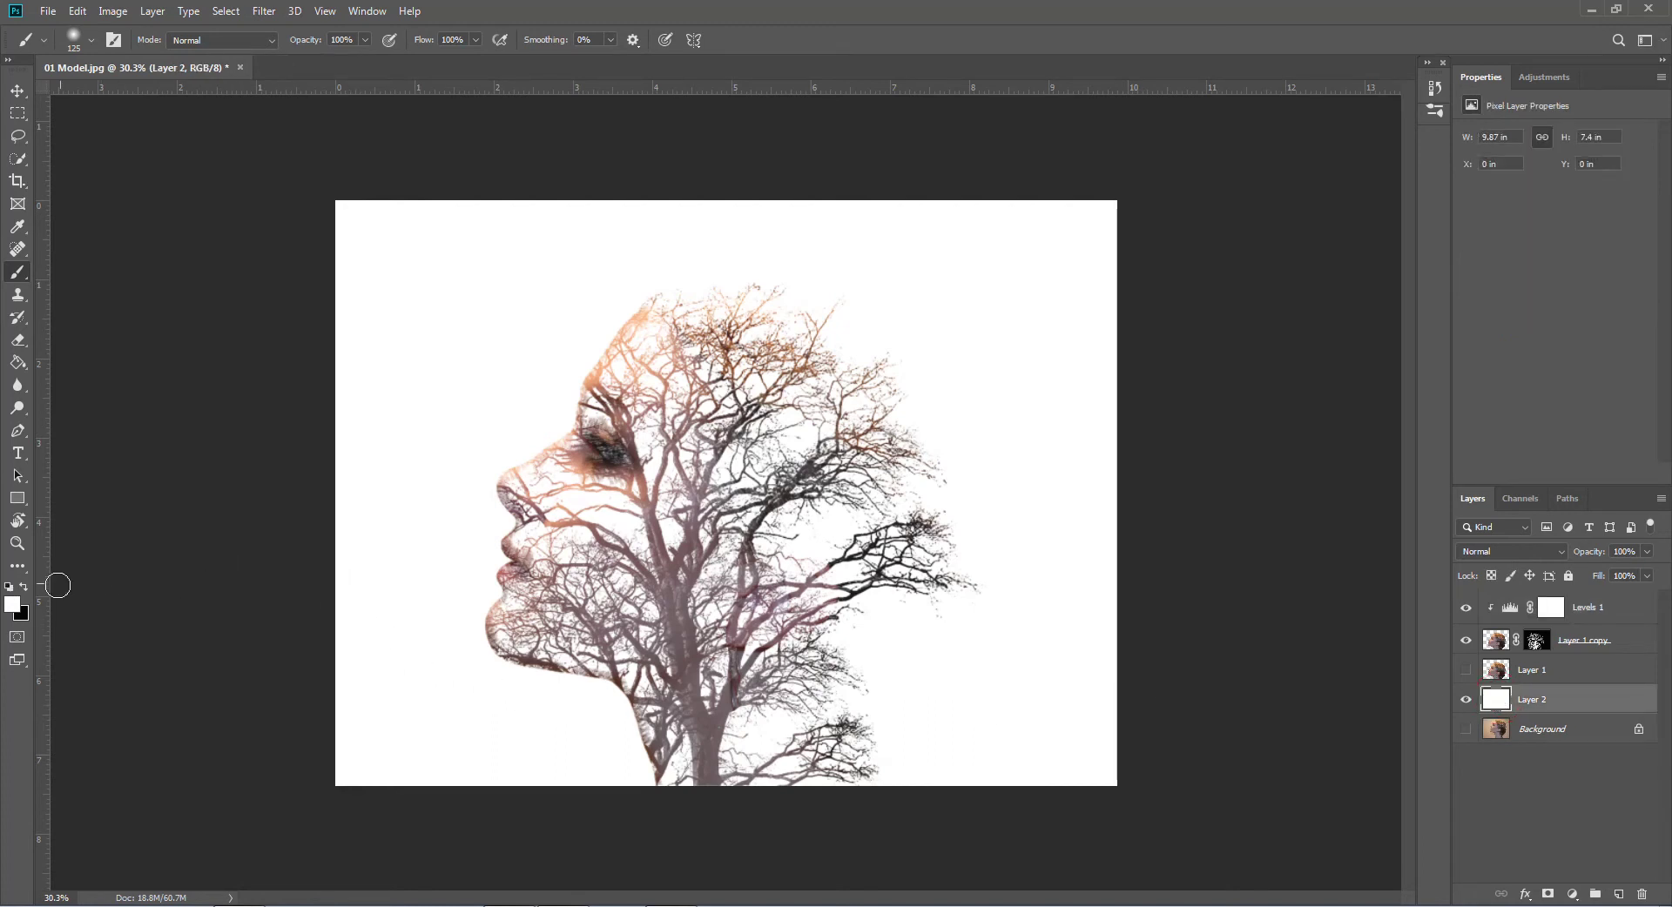
# Set the foreground colour to light peach #f1bd84.
pyautogui.click(12, 604)
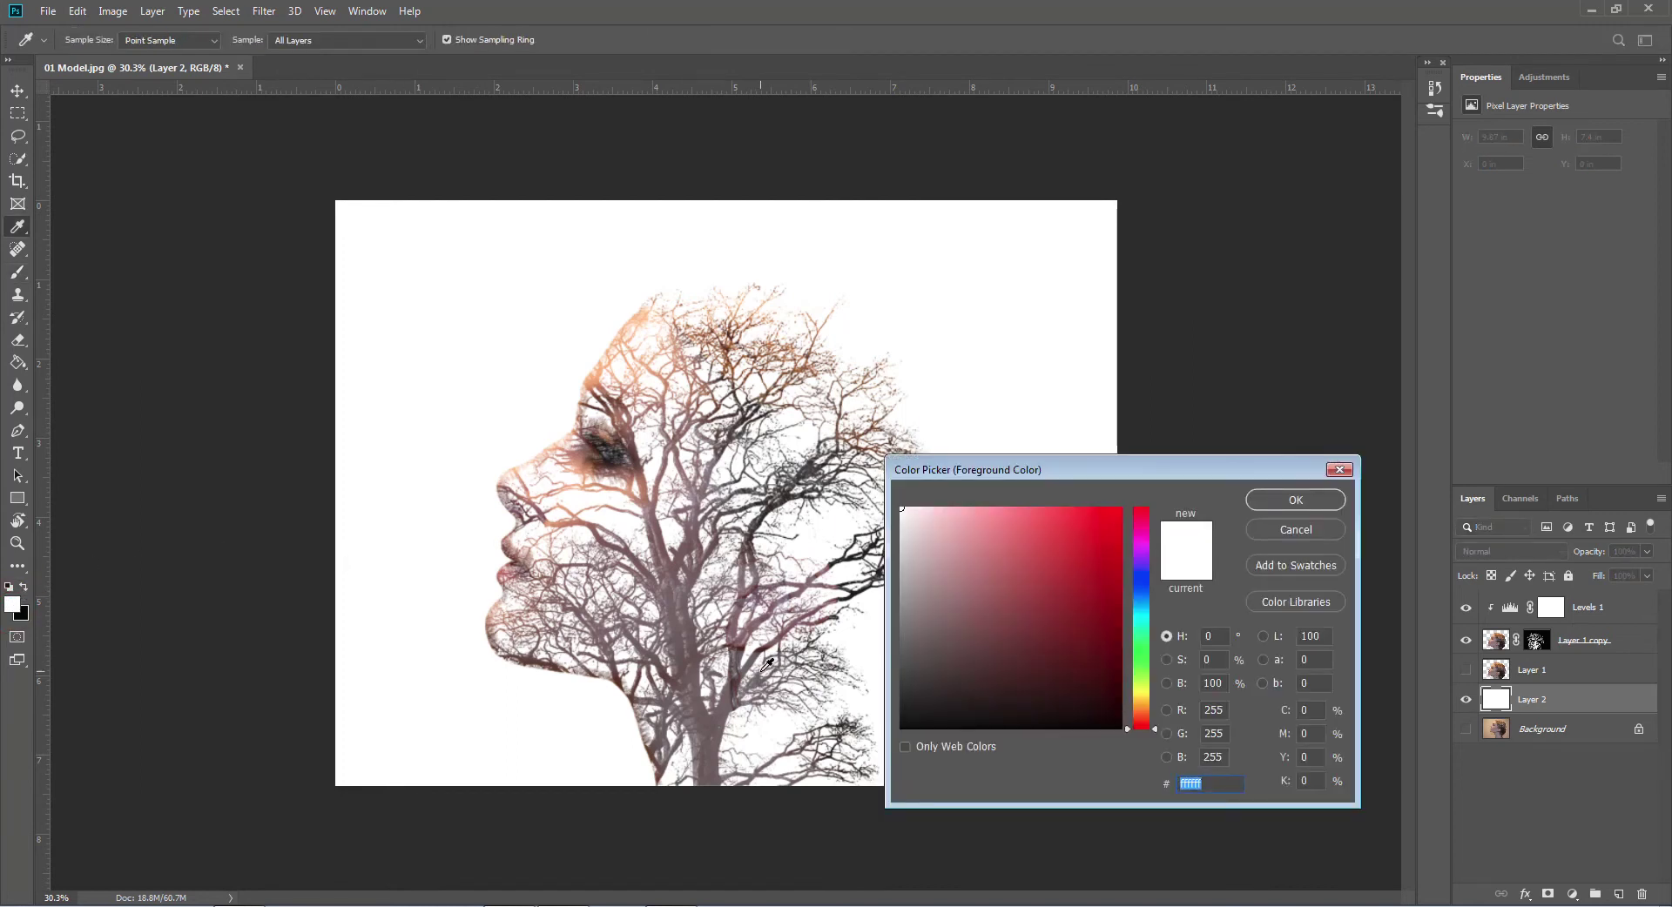
pyautogui.click(1142, 710)
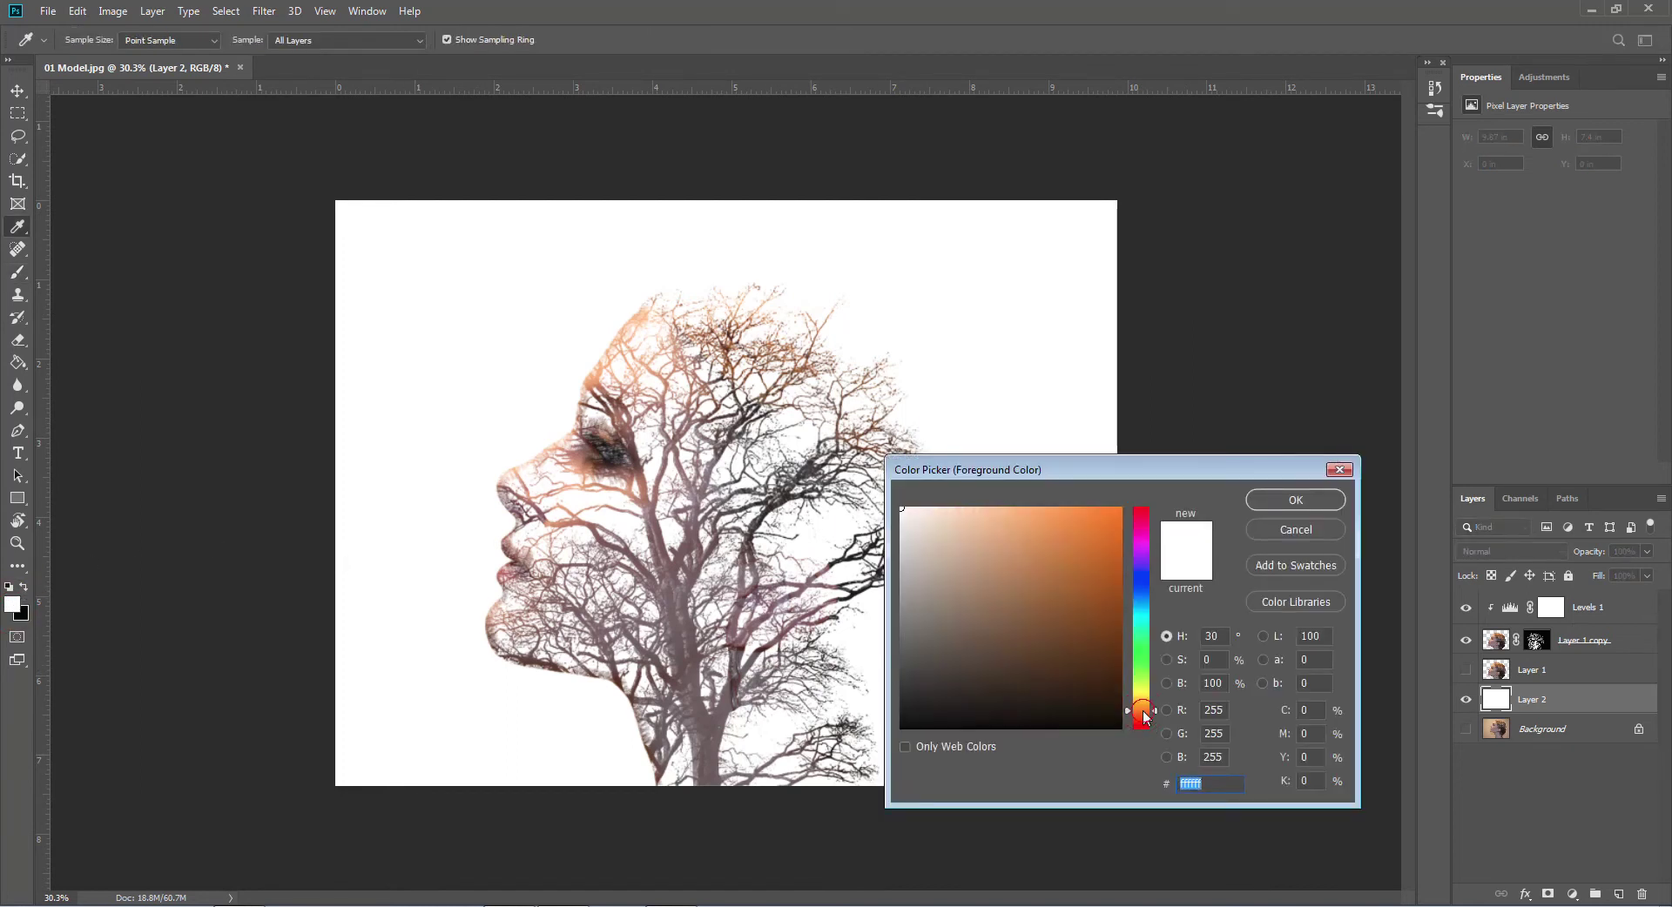
pyautogui.click(1144, 705)
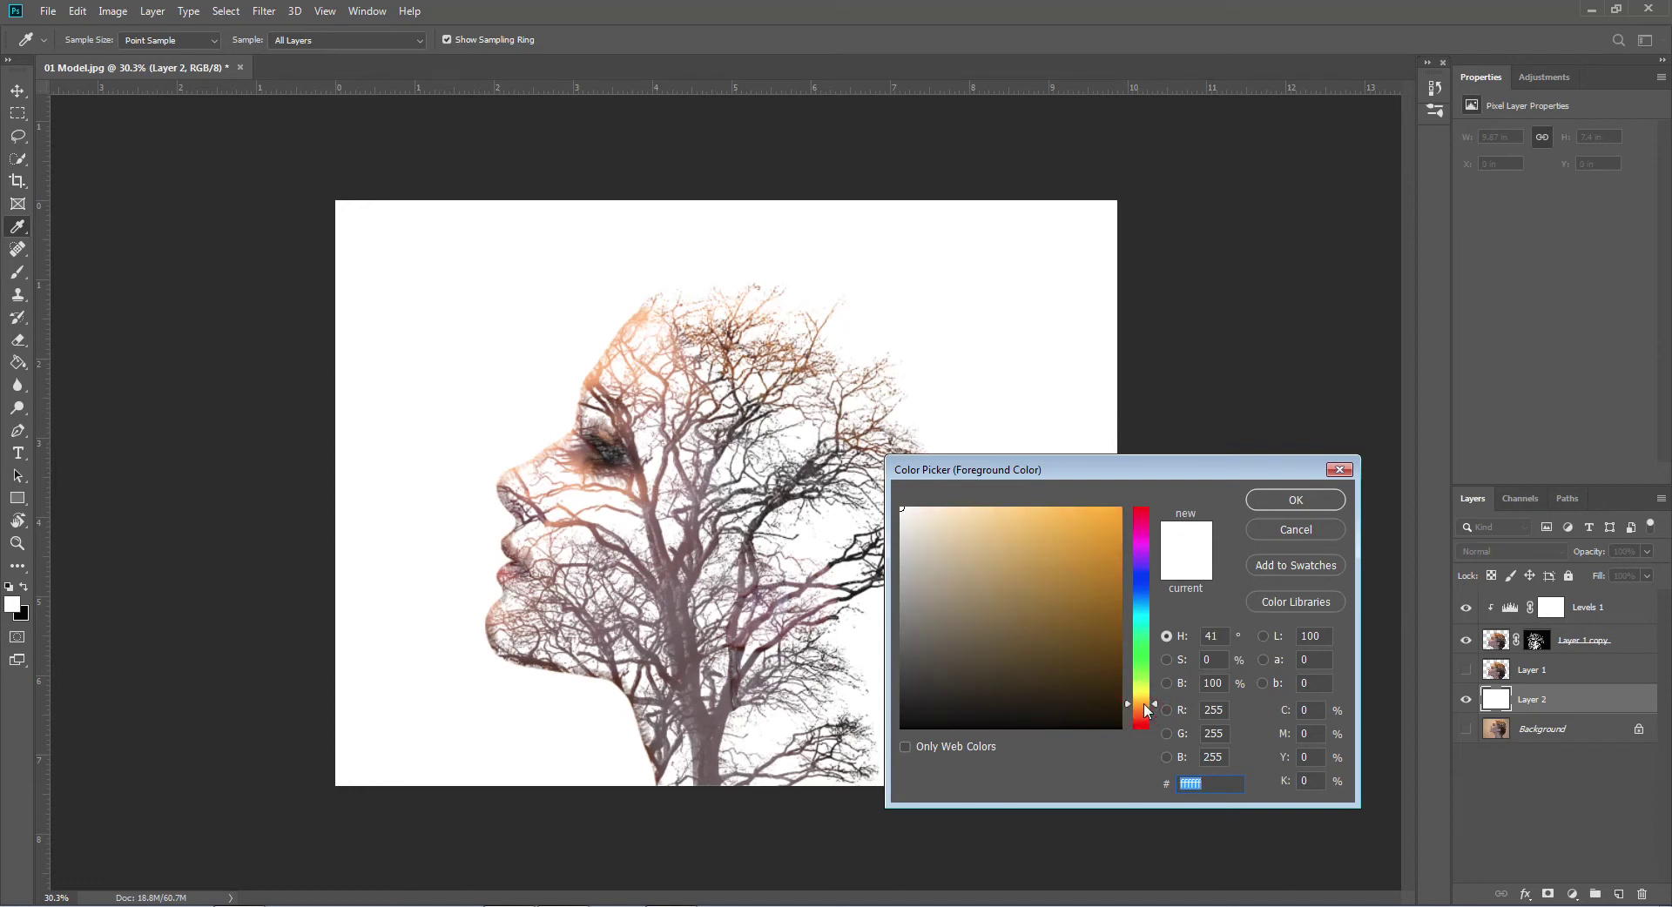
pyautogui.click(1143, 711)
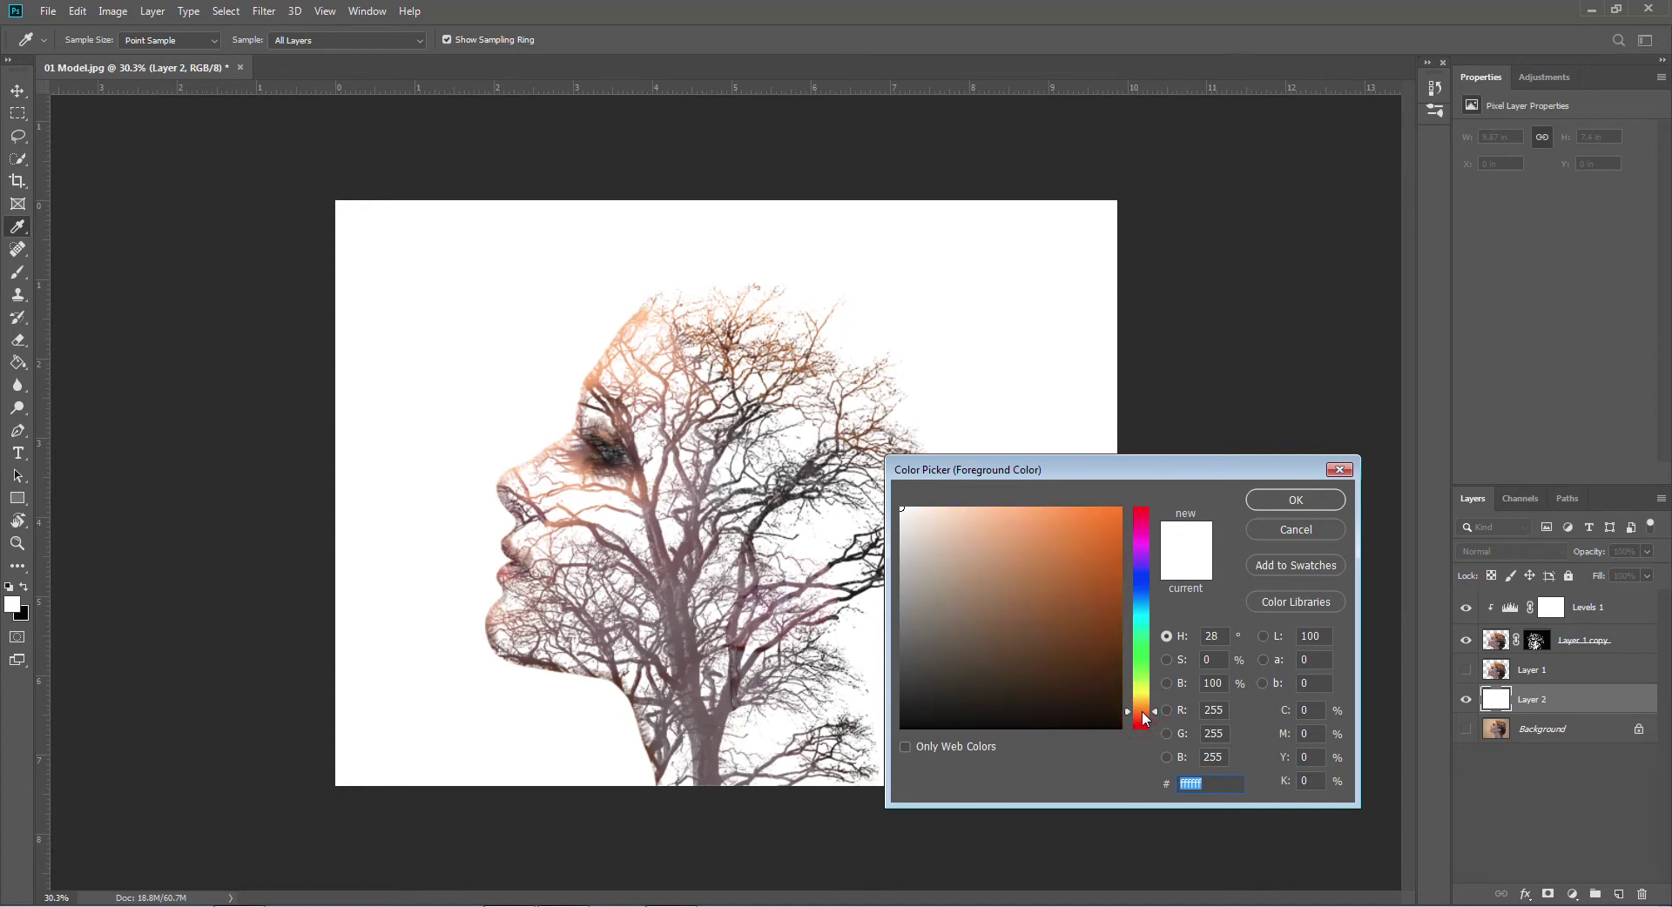
pyautogui.click(1142, 709)
pyautogui.click(1000, 519)
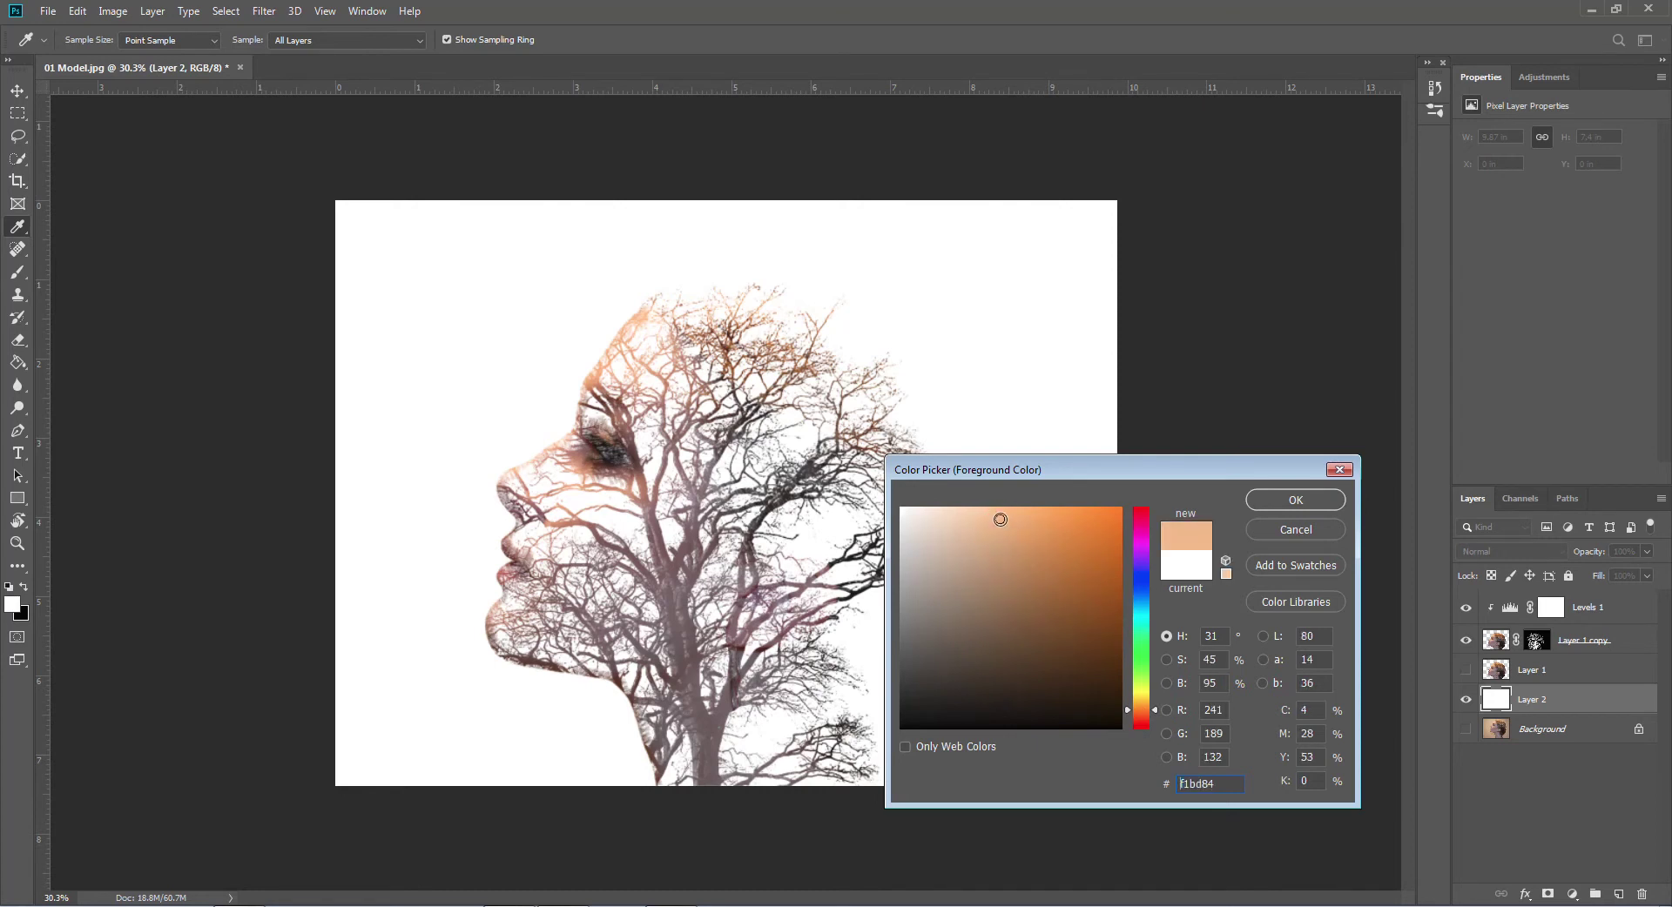
pyautogui.click(1287, 501)
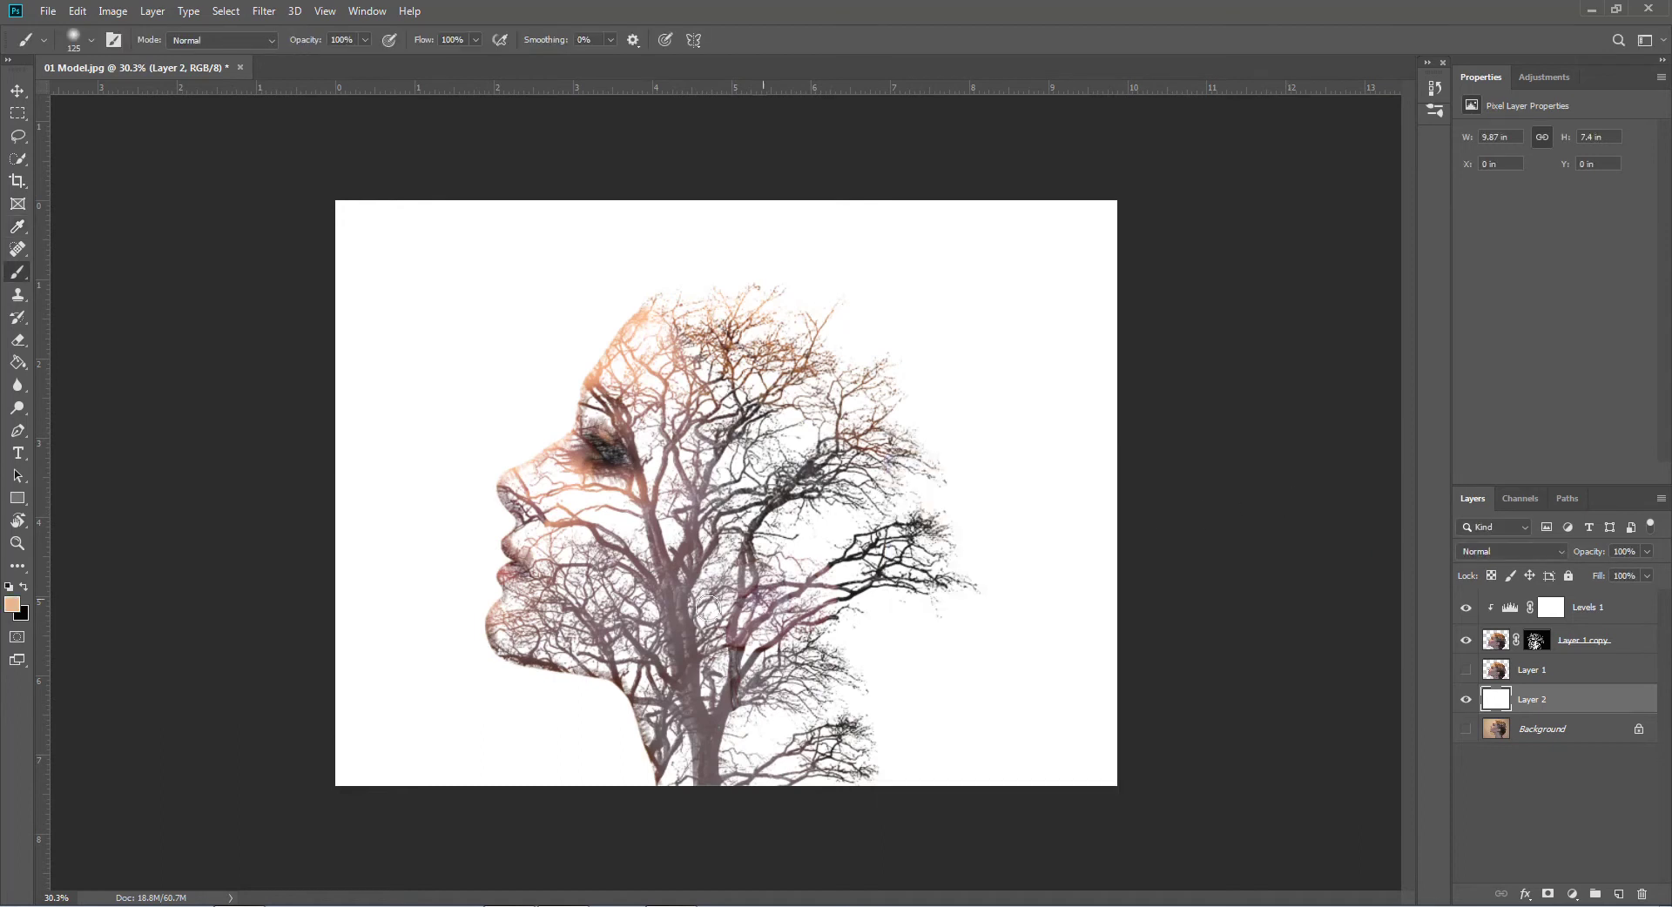
# Set the background colour to dark brown #603b0a.
pyautogui.click(21, 615)
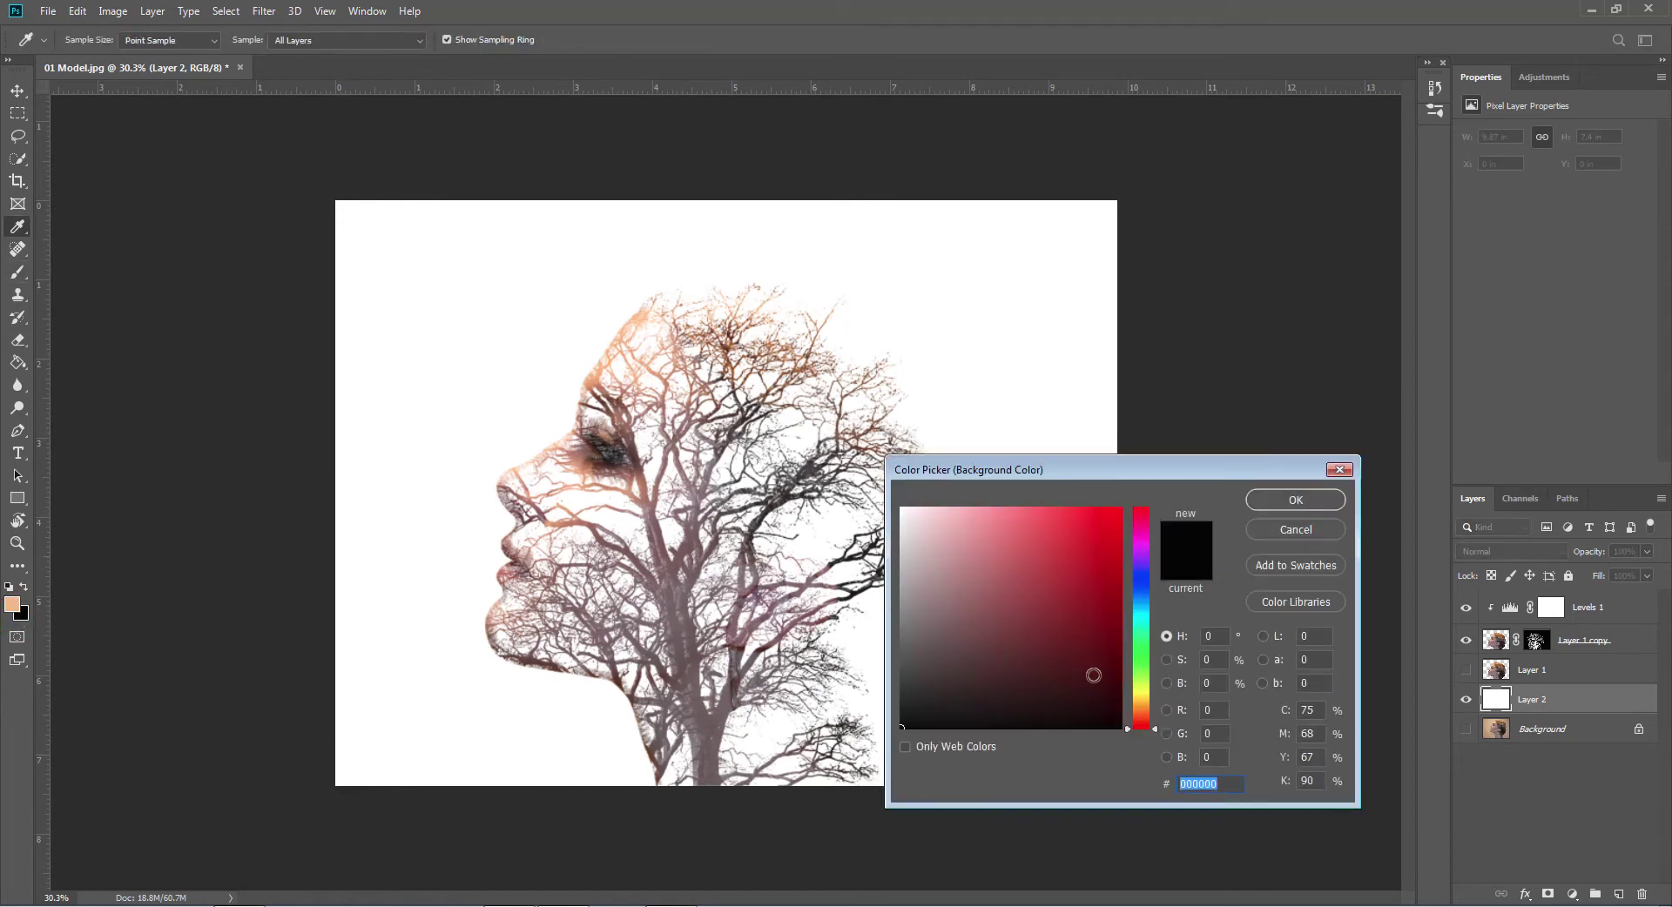
pyautogui.click(1144, 710)
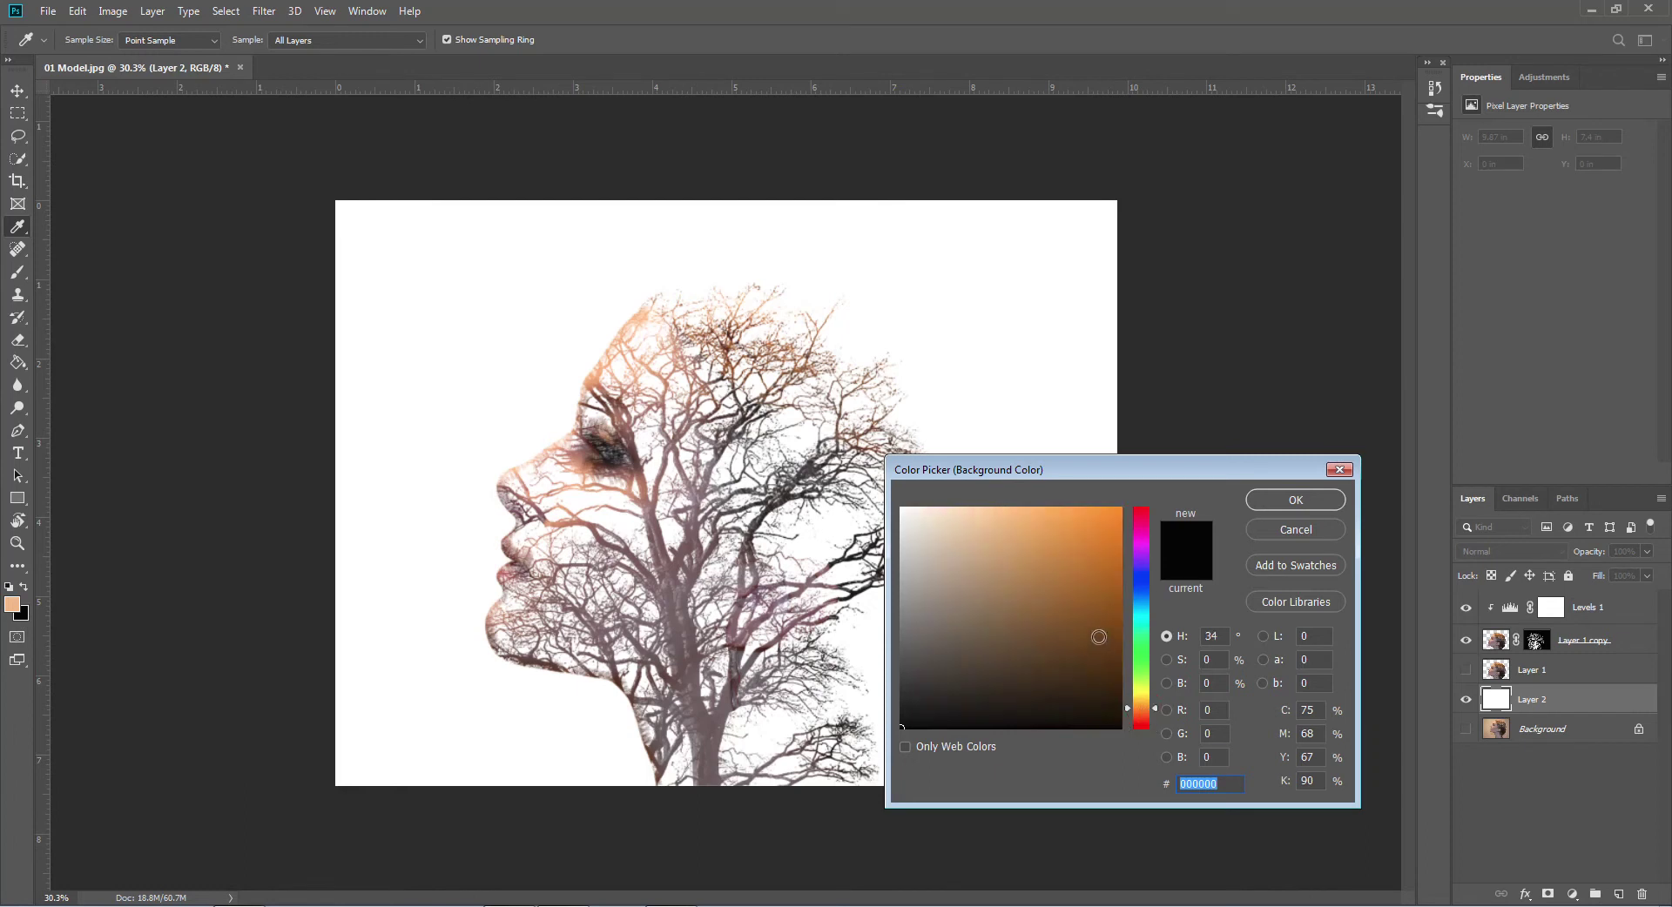
pyautogui.click(1098, 645)
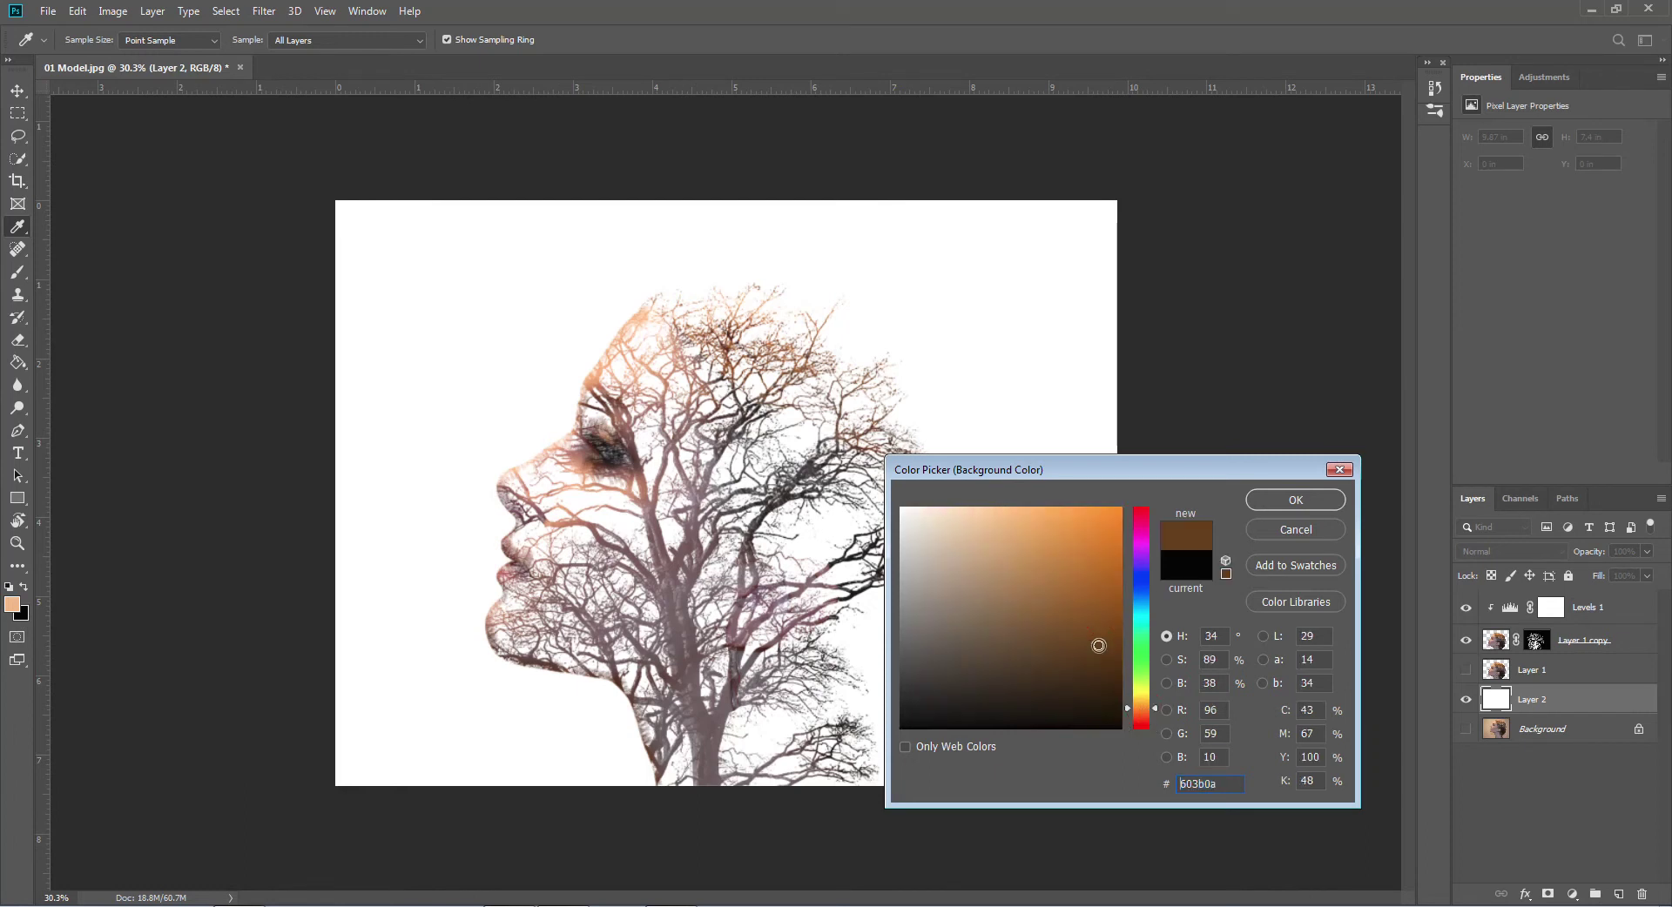
pyautogui.click(1296, 500)
pyautogui.press('b')
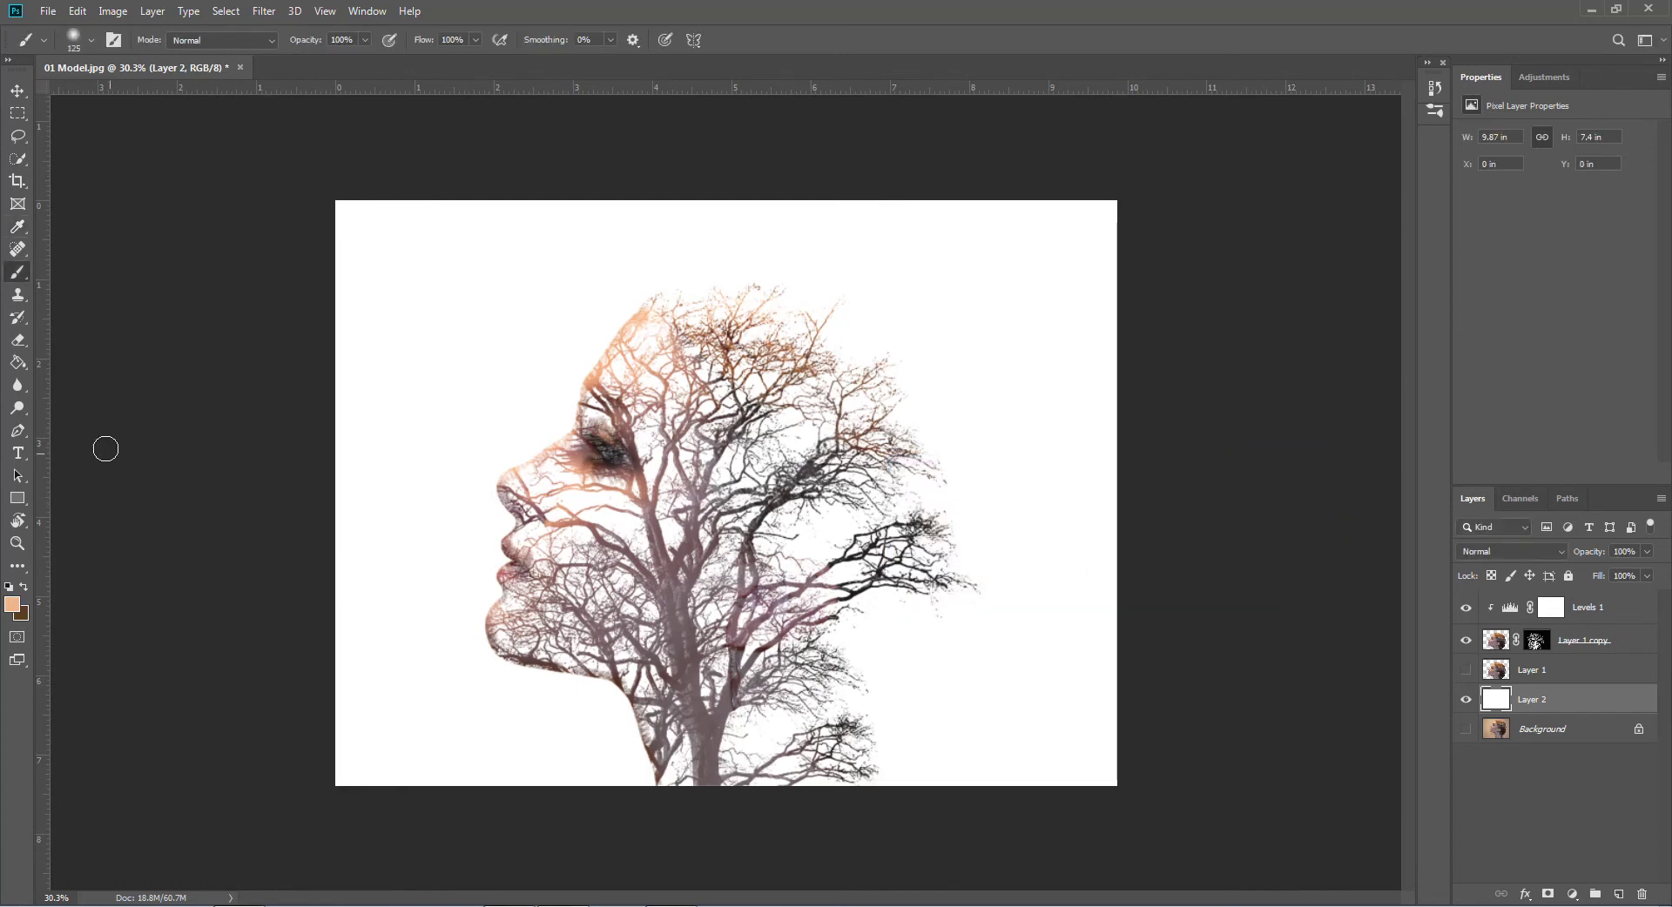
pyautogui.click(23, 368)
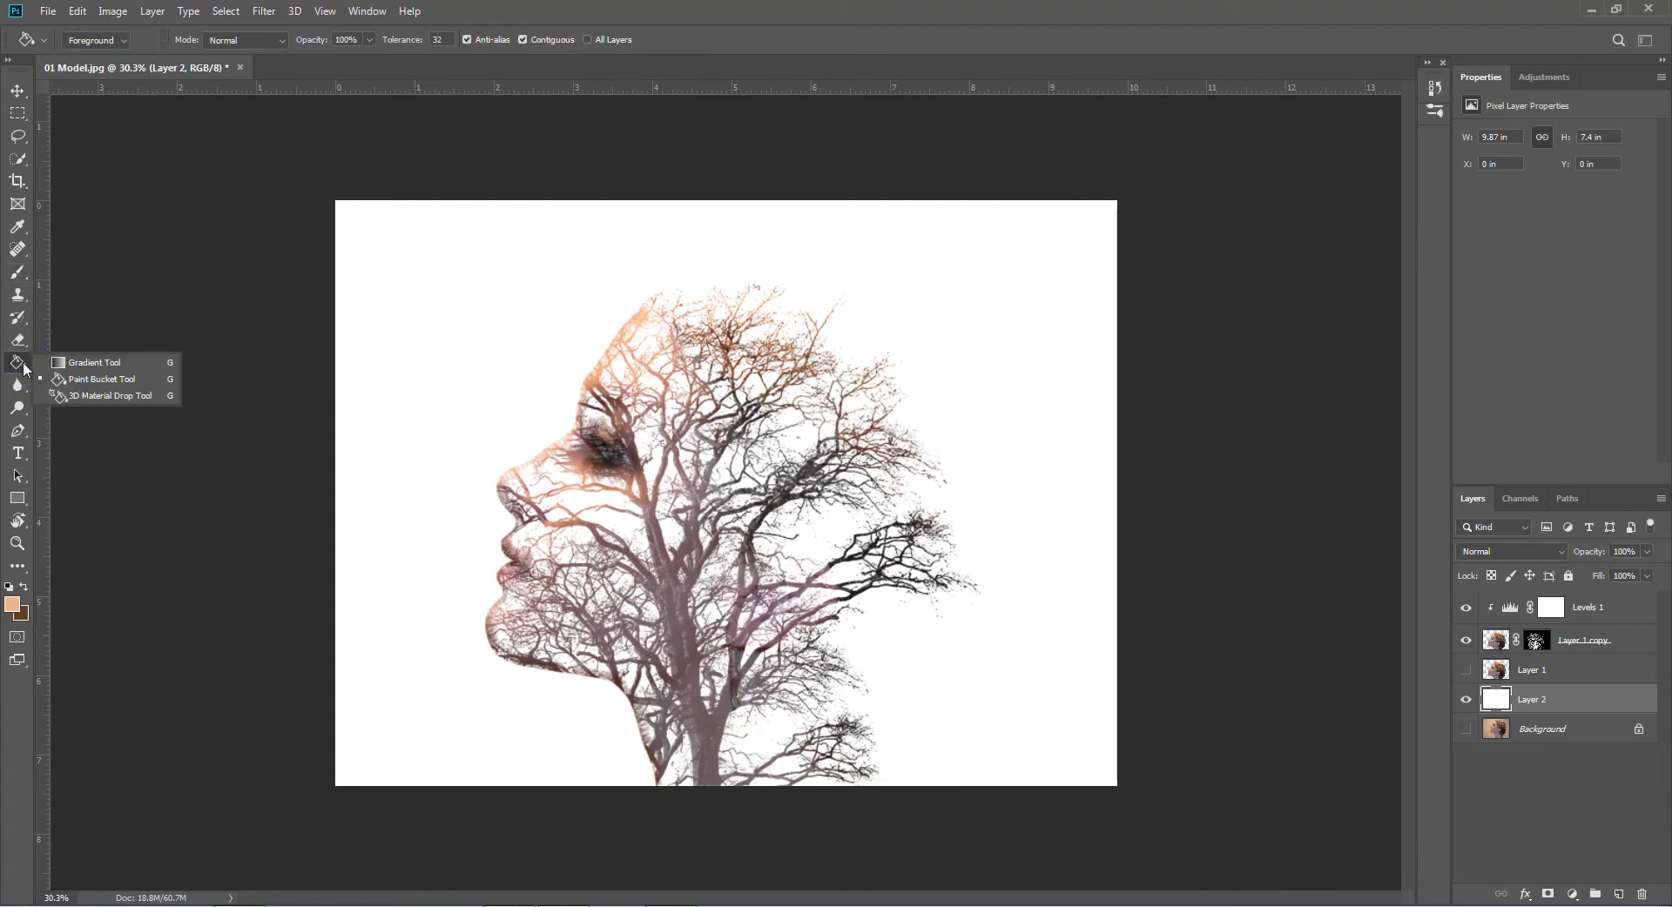
# Drag a radial peach-to-brown gradient from the canvas centre outward across Layer 2.
pyautogui.click(120, 364)
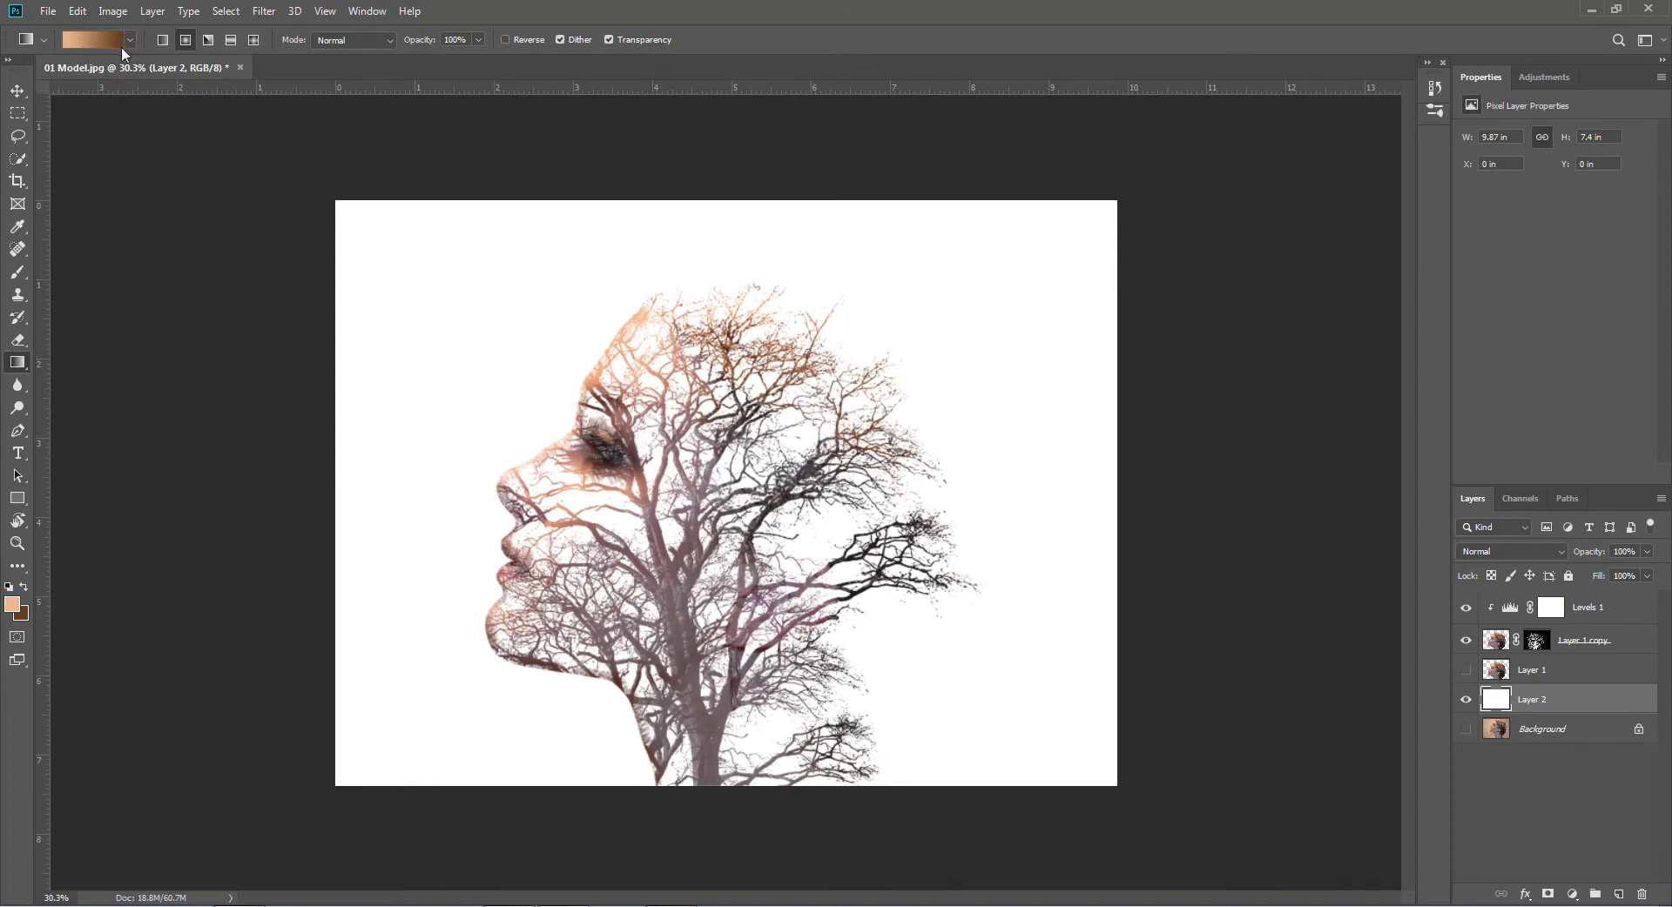
pyautogui.click(185, 40)
pyautogui.moveTo(713, 475); pyautogui.dragTo(329, 789)
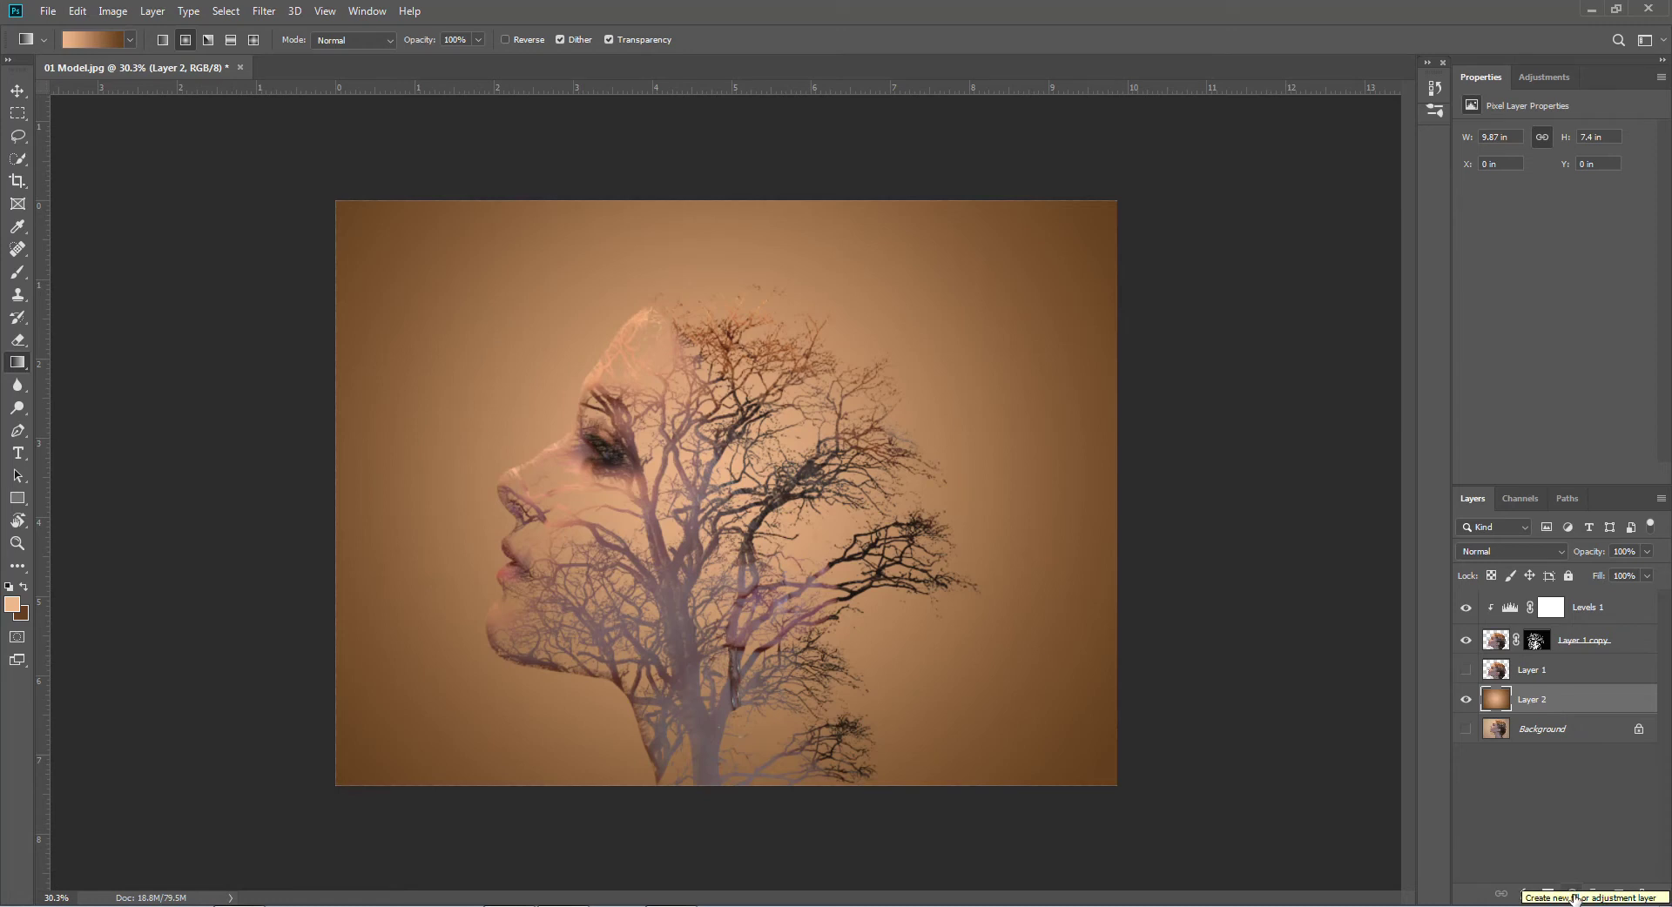
# Clip a Hue/Saturation adjustment to Layer 2 and lower its saturation to -50.
pyautogui.click(1575, 899)
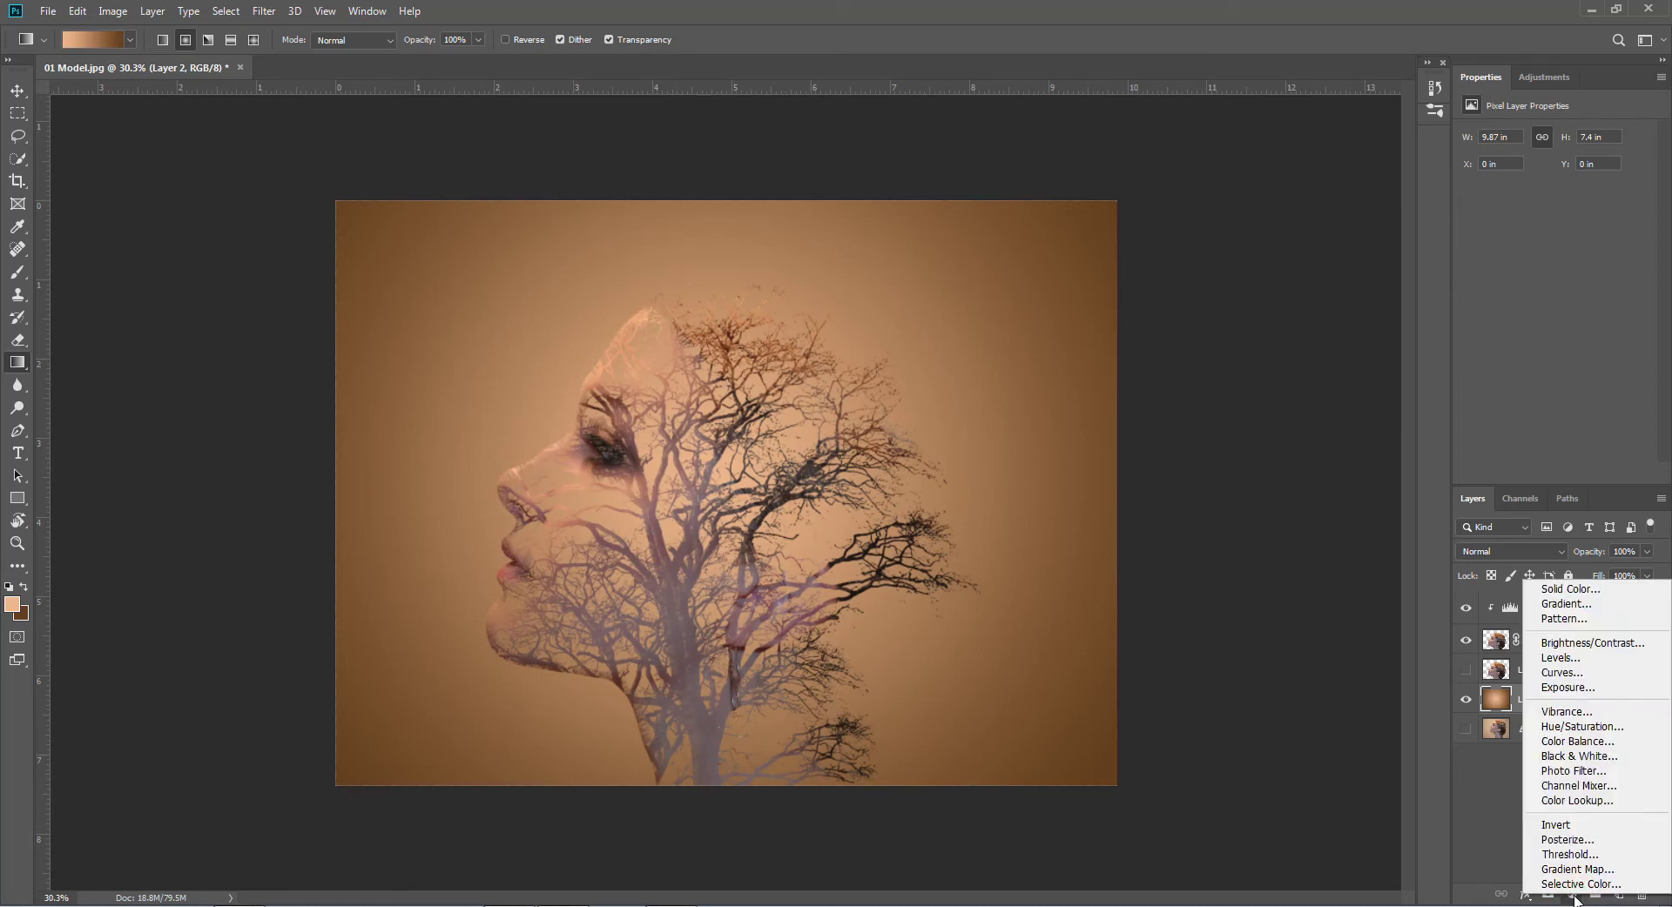
pyautogui.click(1577, 733)
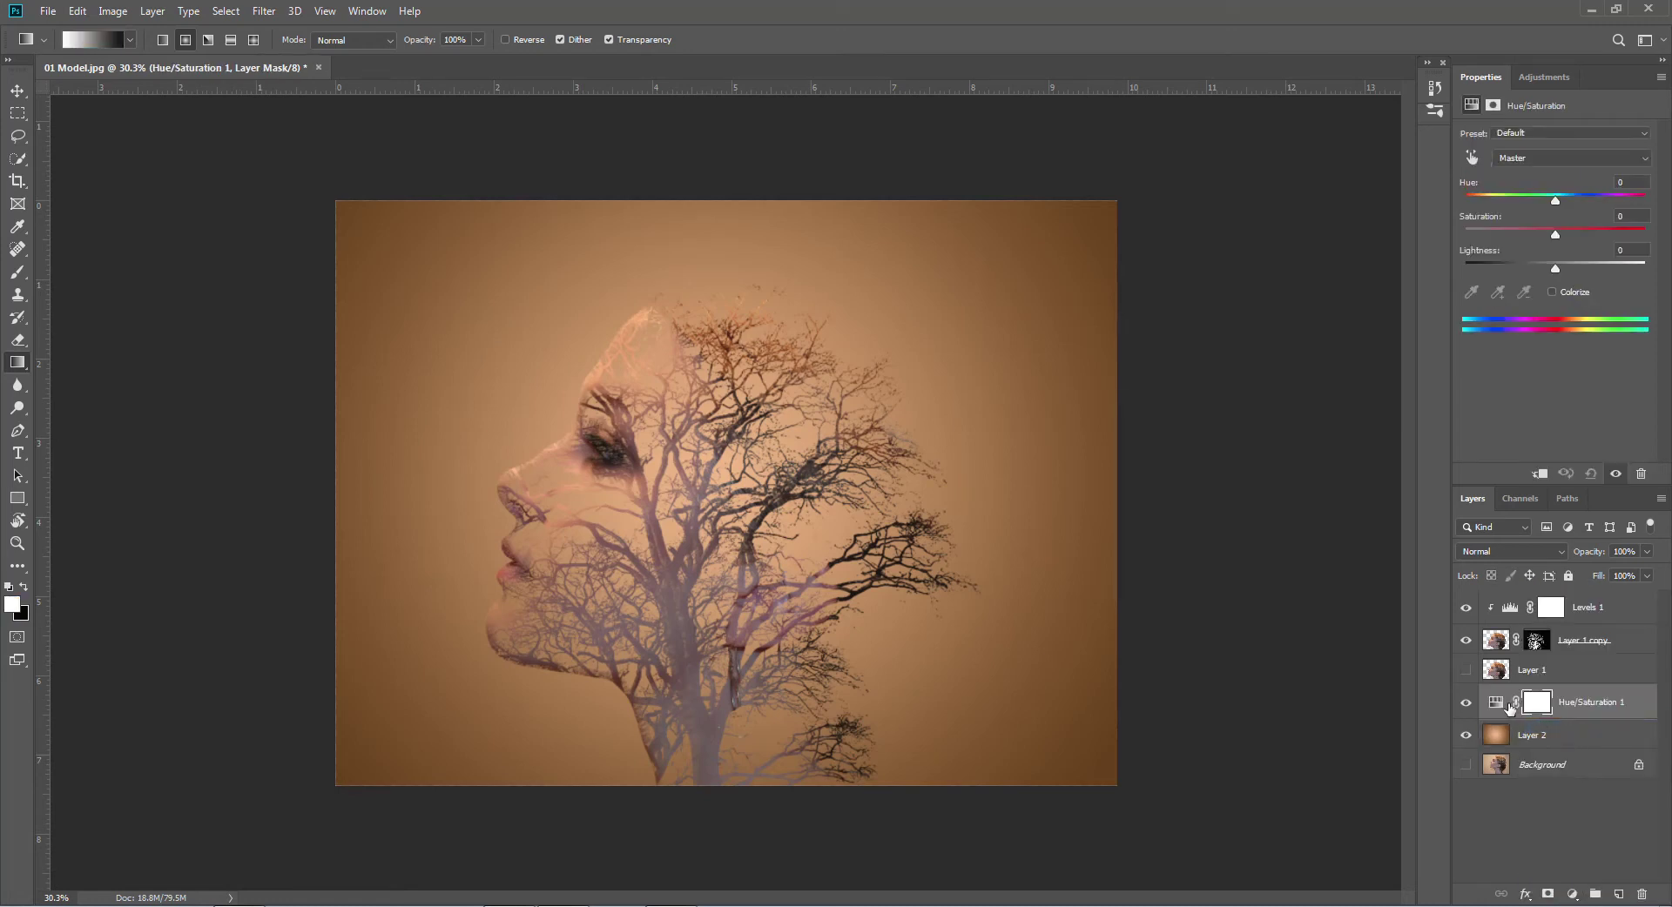
pyautogui.keyDown('alt'); pyautogui.click(1498, 715); pyautogui.keyUp('alt')
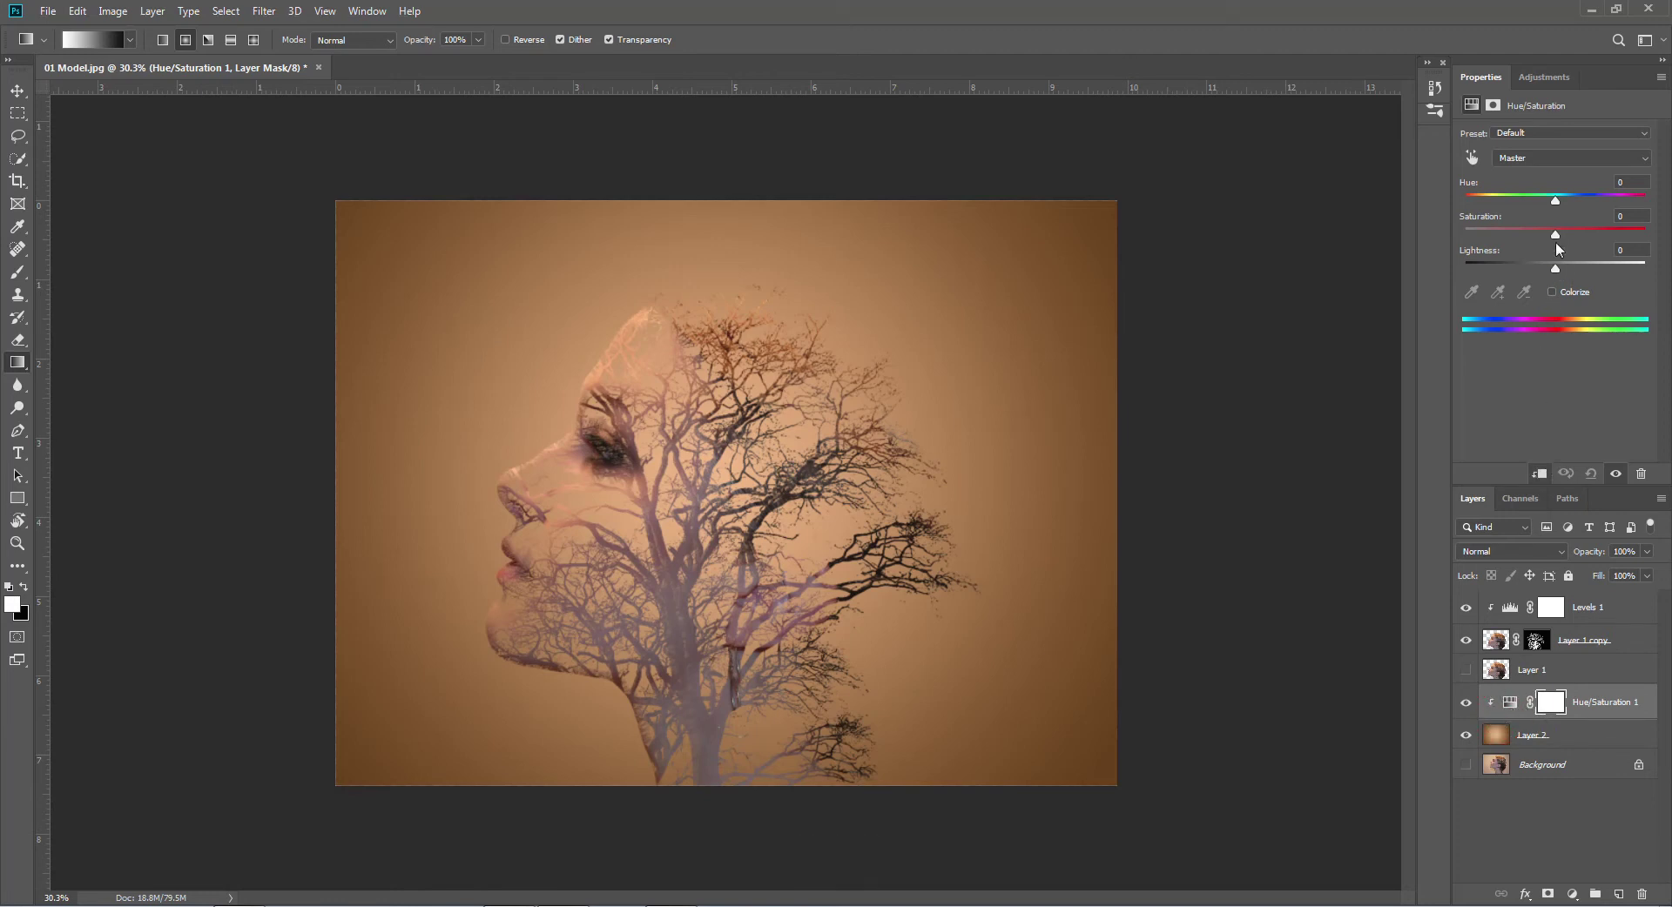
pyautogui.moveTo(1554, 236); pyautogui.dragTo(1510, 245)
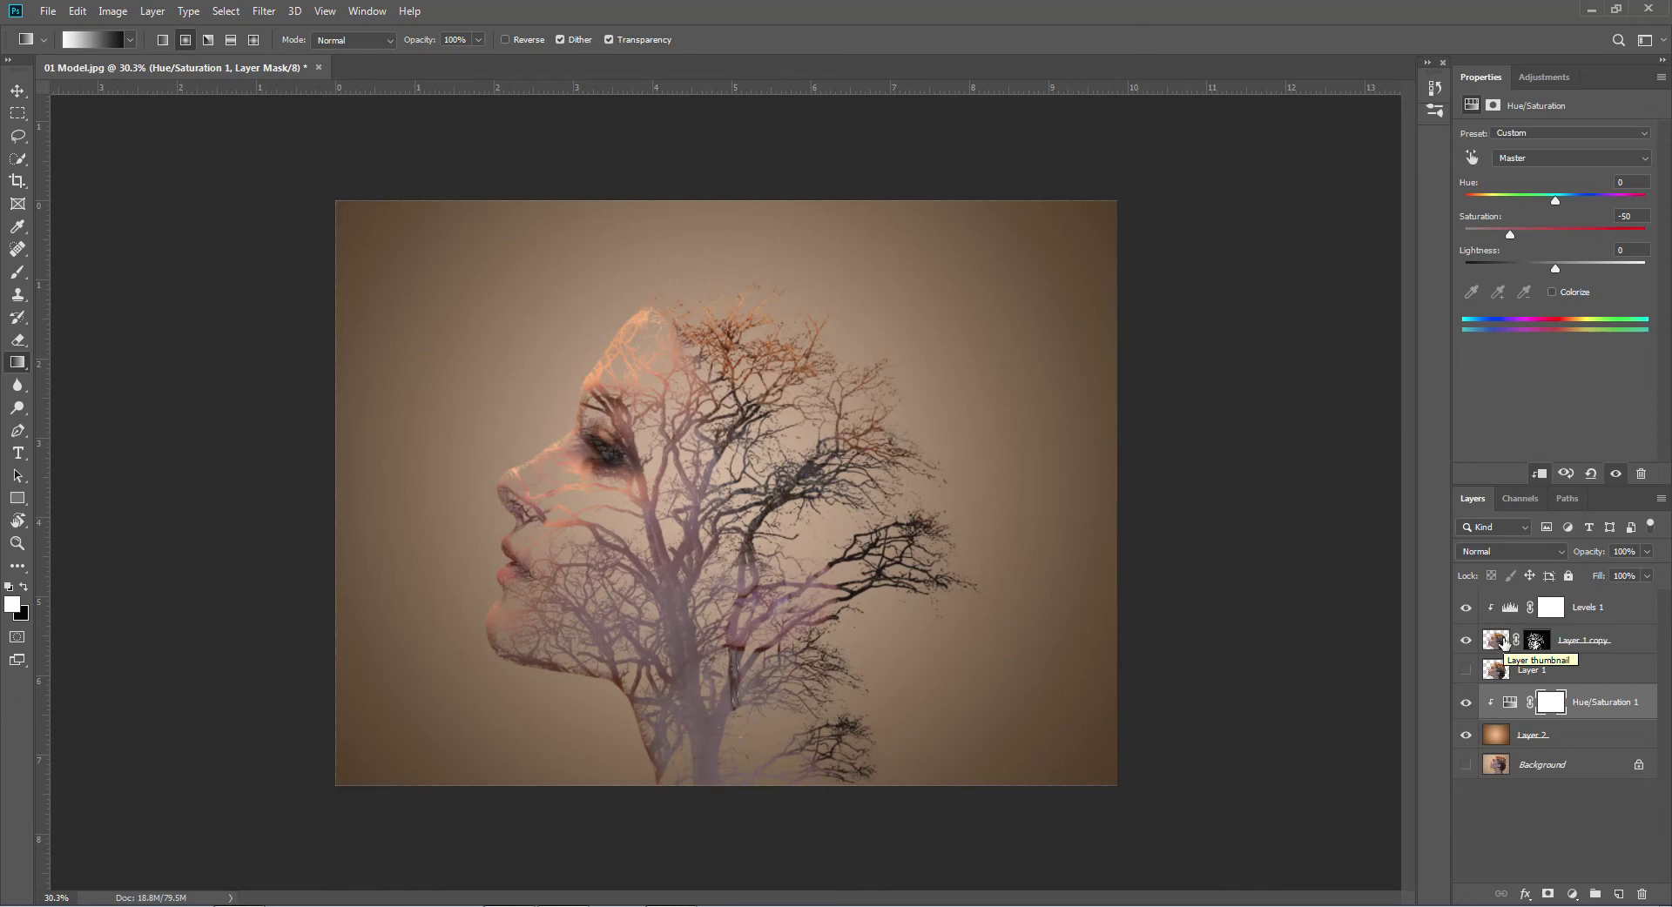
pyautogui.click(1509, 608)
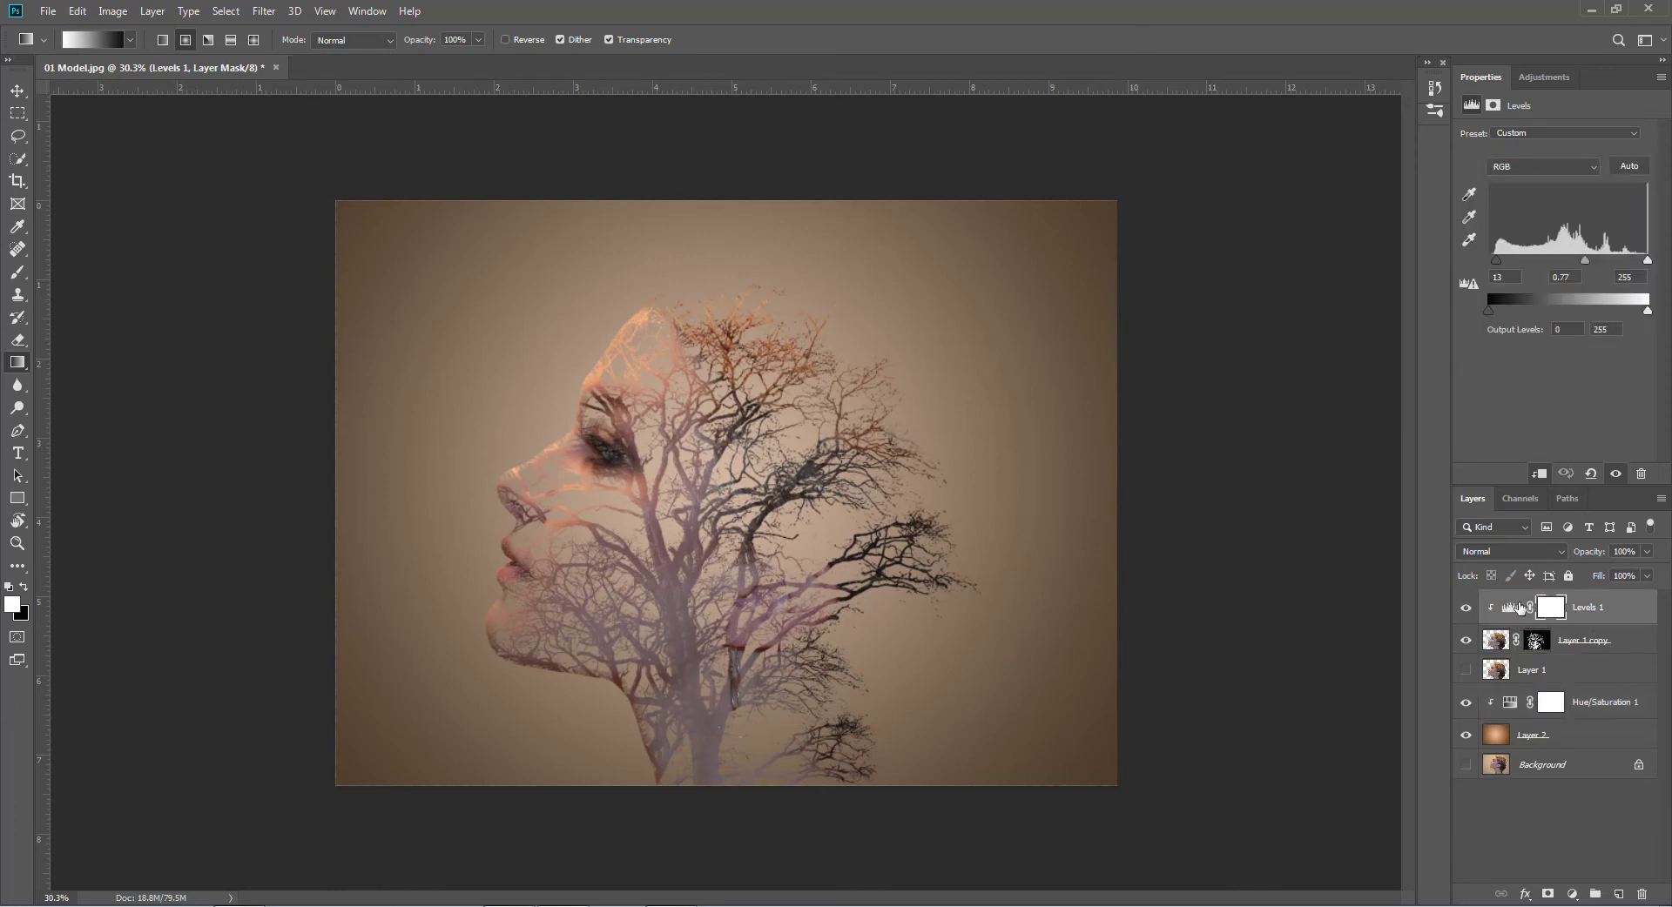
# Clip a Black & White adjustment to Levels 1, lowering Reds and Yellows and tweaking Cyans and Magentas.
pyautogui.click(1571, 895)
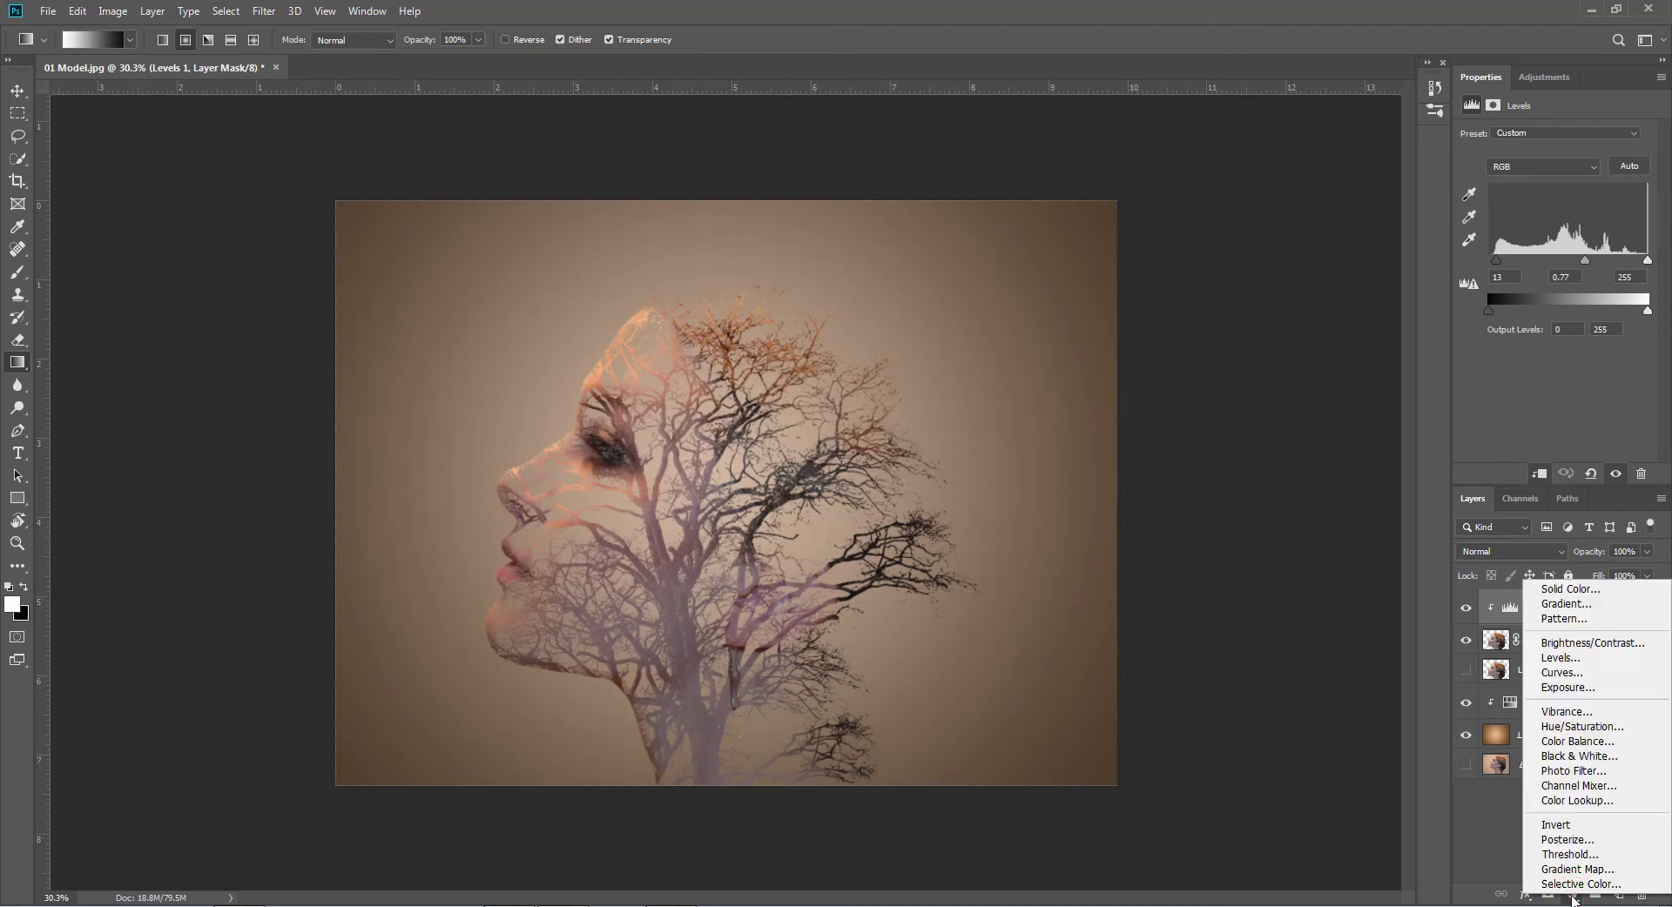
pyautogui.click(1566, 757)
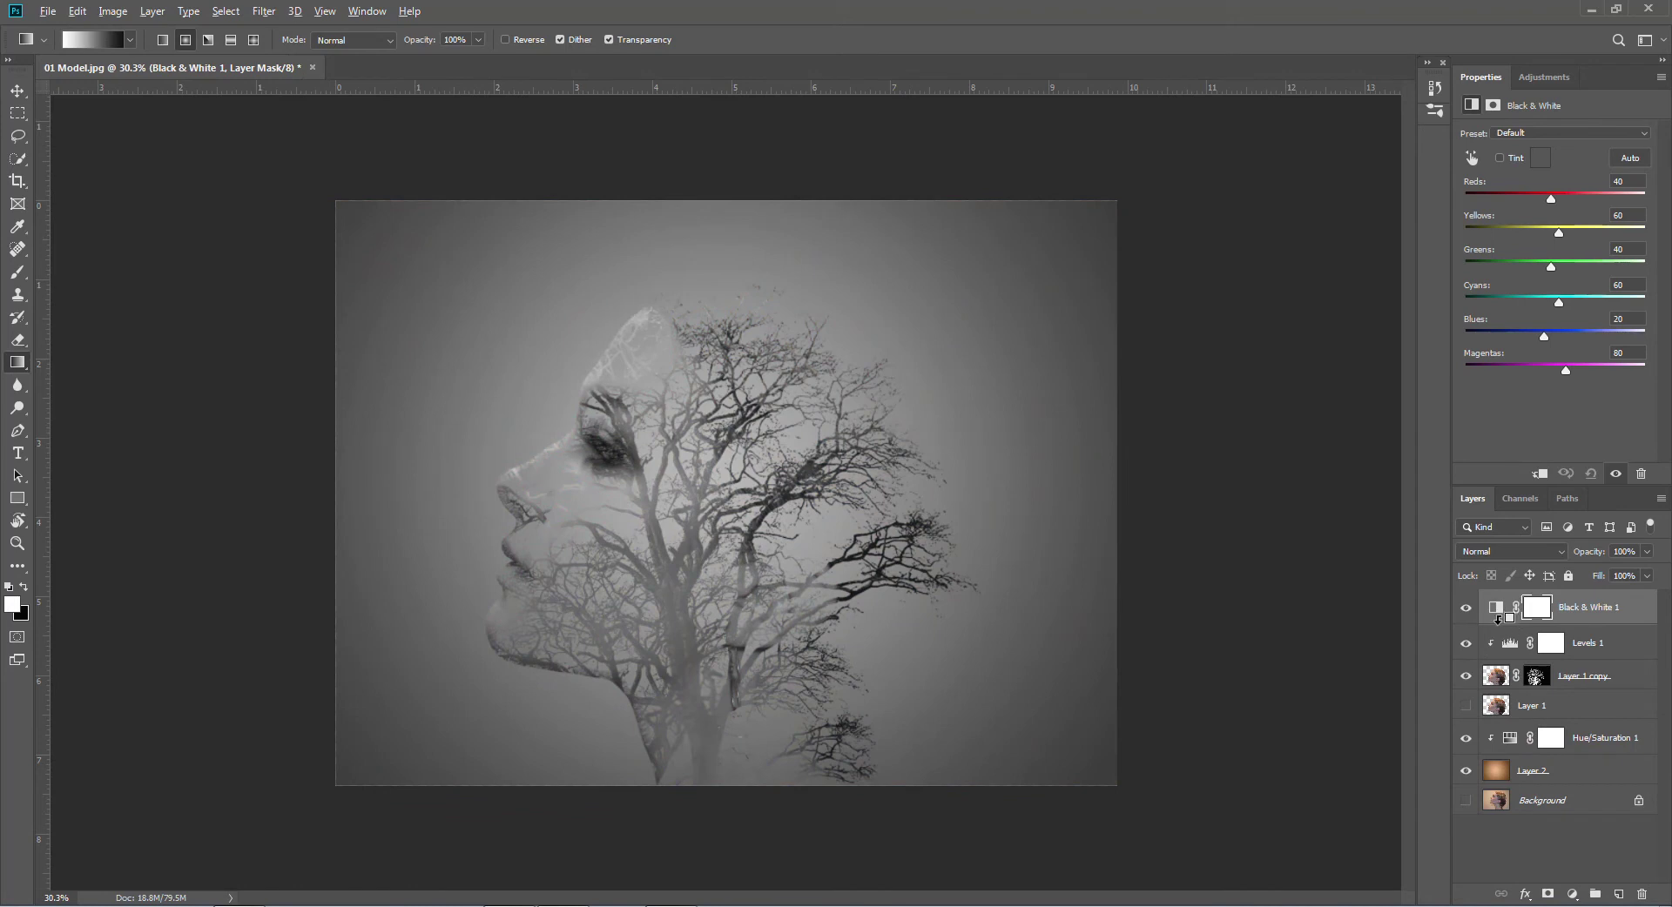
pyautogui.keyDown('alt'); pyautogui.click(1507, 625); pyautogui.keyUp('alt')
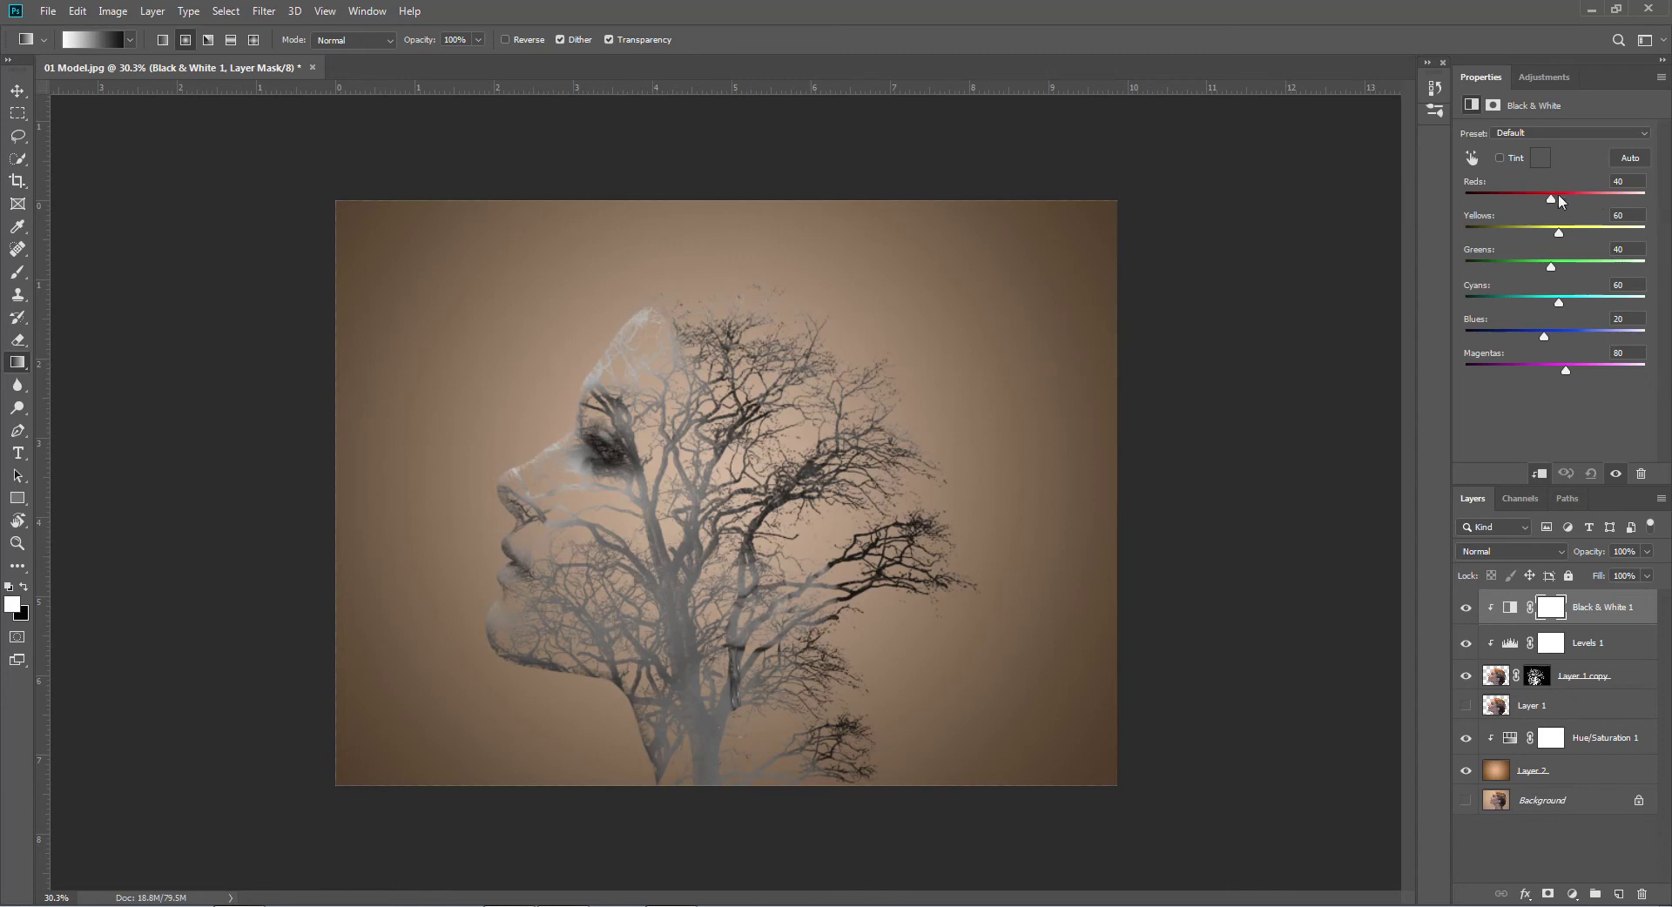
pyautogui.moveTo(1552, 203); pyautogui.dragTo(1512, 208)
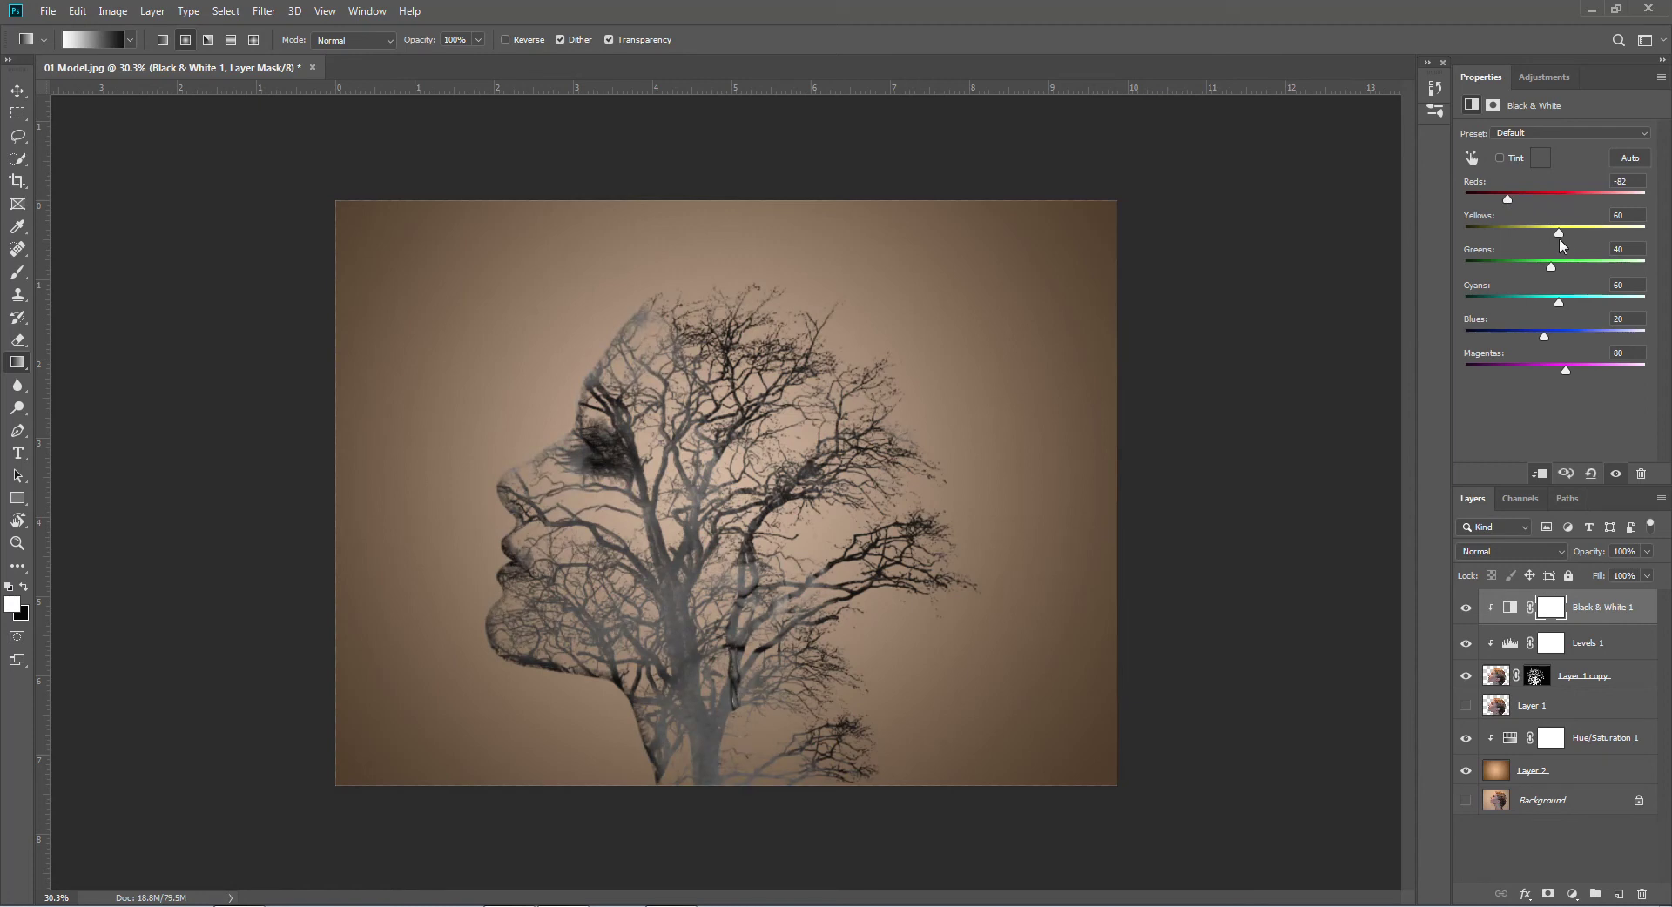
pyautogui.moveTo(1558, 233); pyautogui.dragTo(1562, 276)
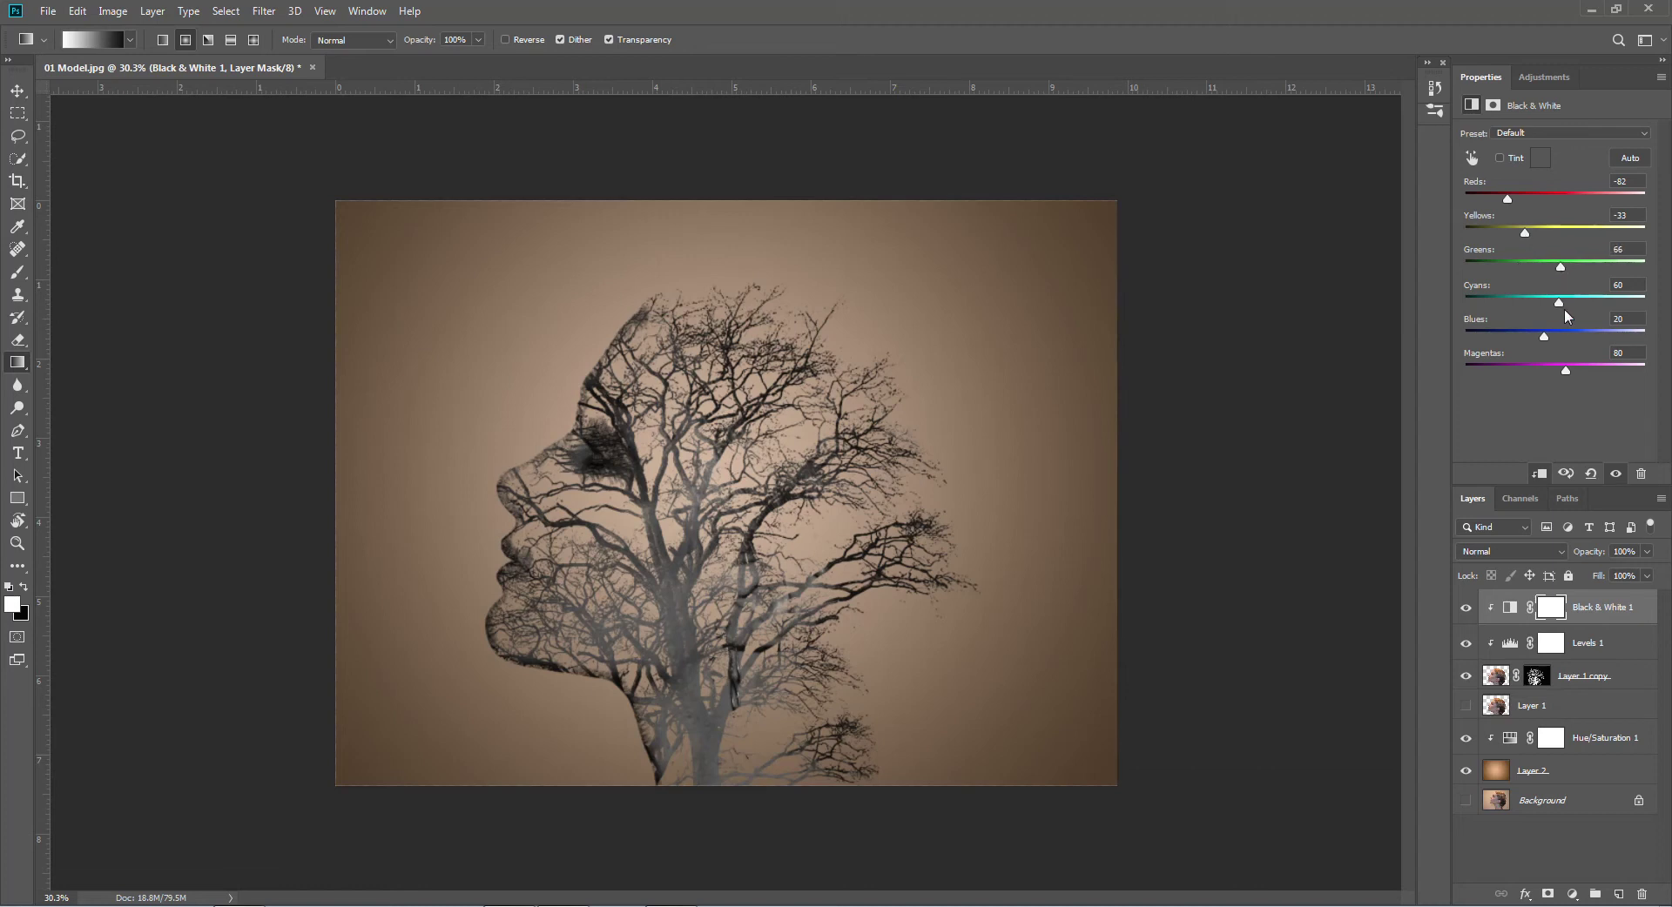
pyautogui.moveTo(1553, 300); pyautogui.dragTo(1590, 340)
pyautogui.moveTo(1566, 366); pyautogui.dragTo(1566, 374)
# Add an empty Layer 3 above Black & White 1, reset colours to black and white, and take the Brush.
pyautogui.click(1592, 604)
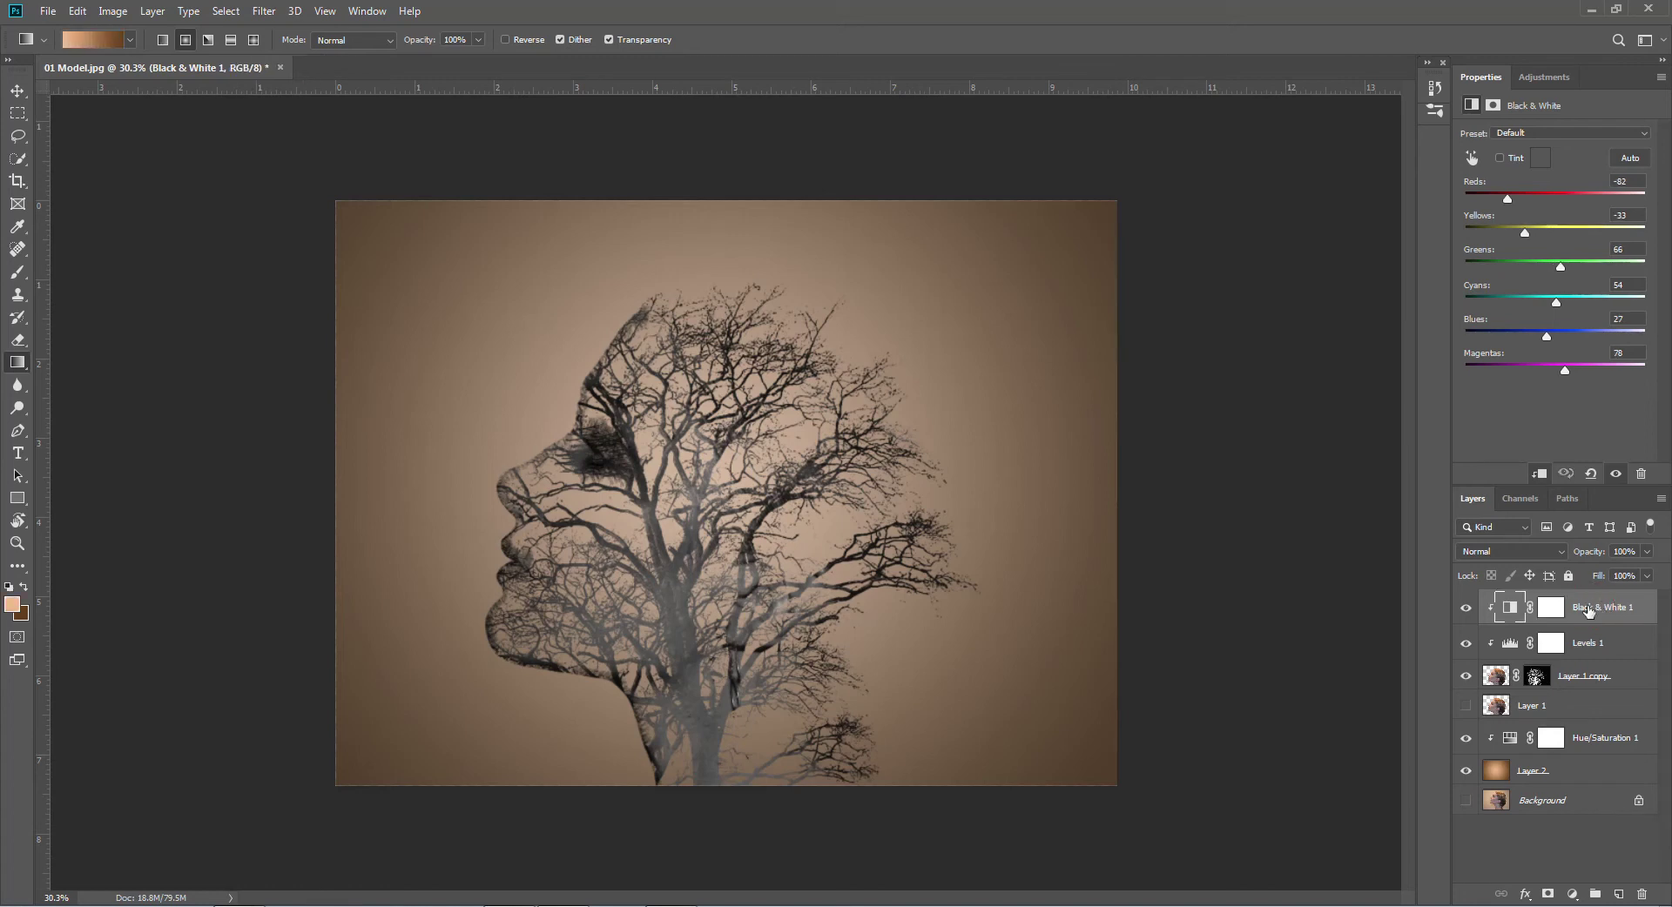
pyautogui.click(1618, 895)
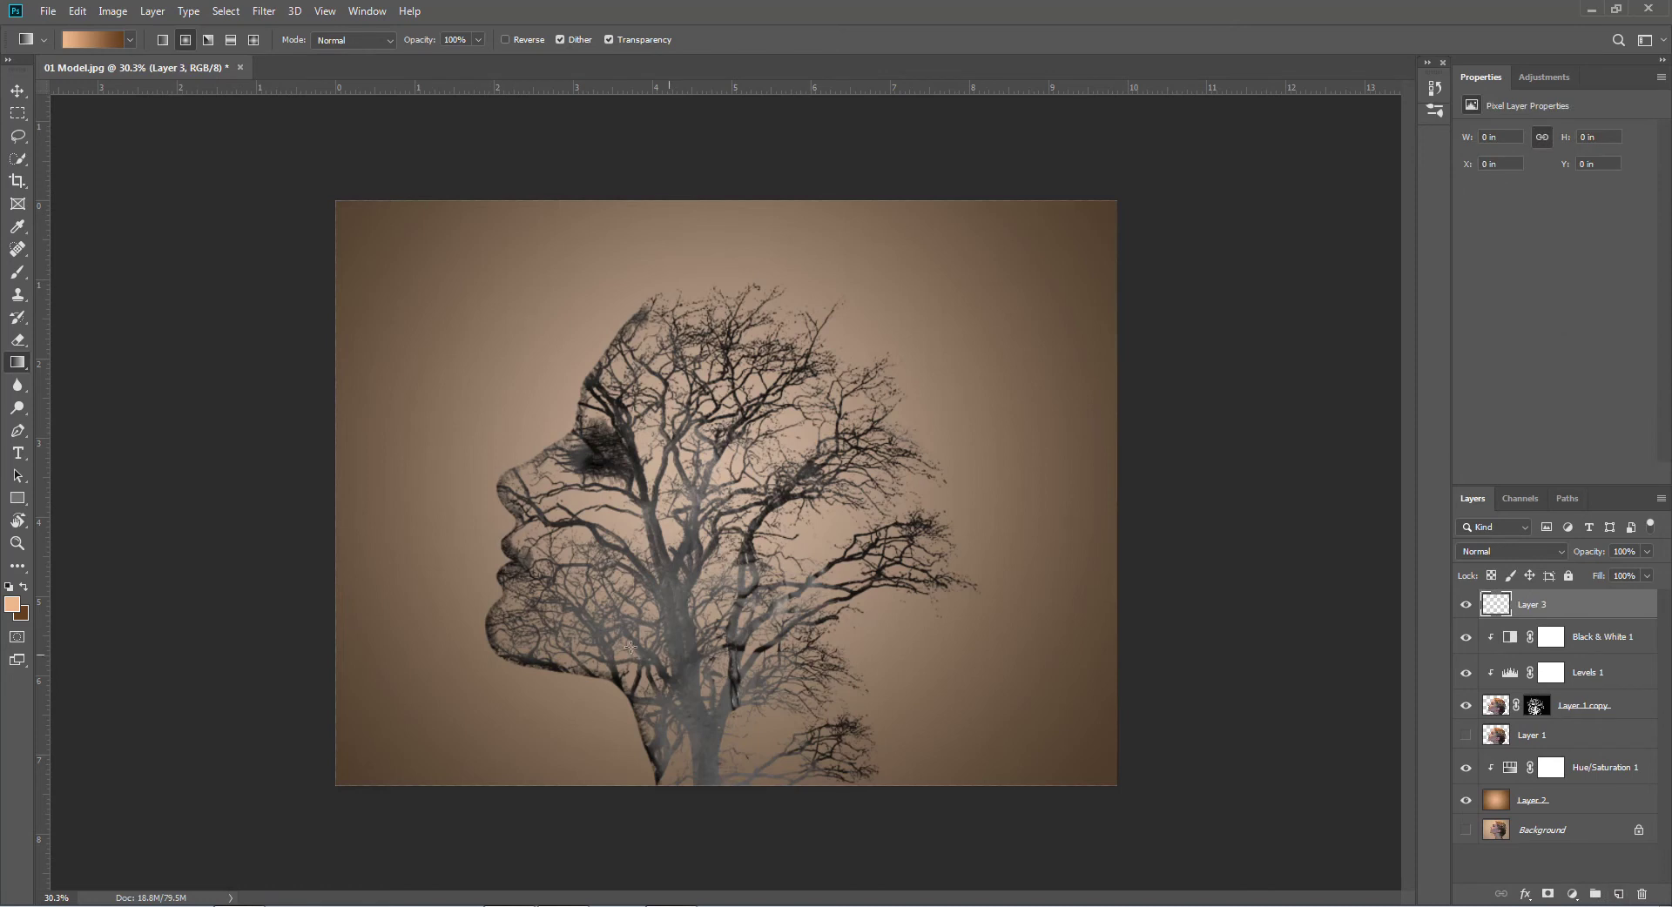
pyautogui.click(10, 589)
pyautogui.click(162, 40)
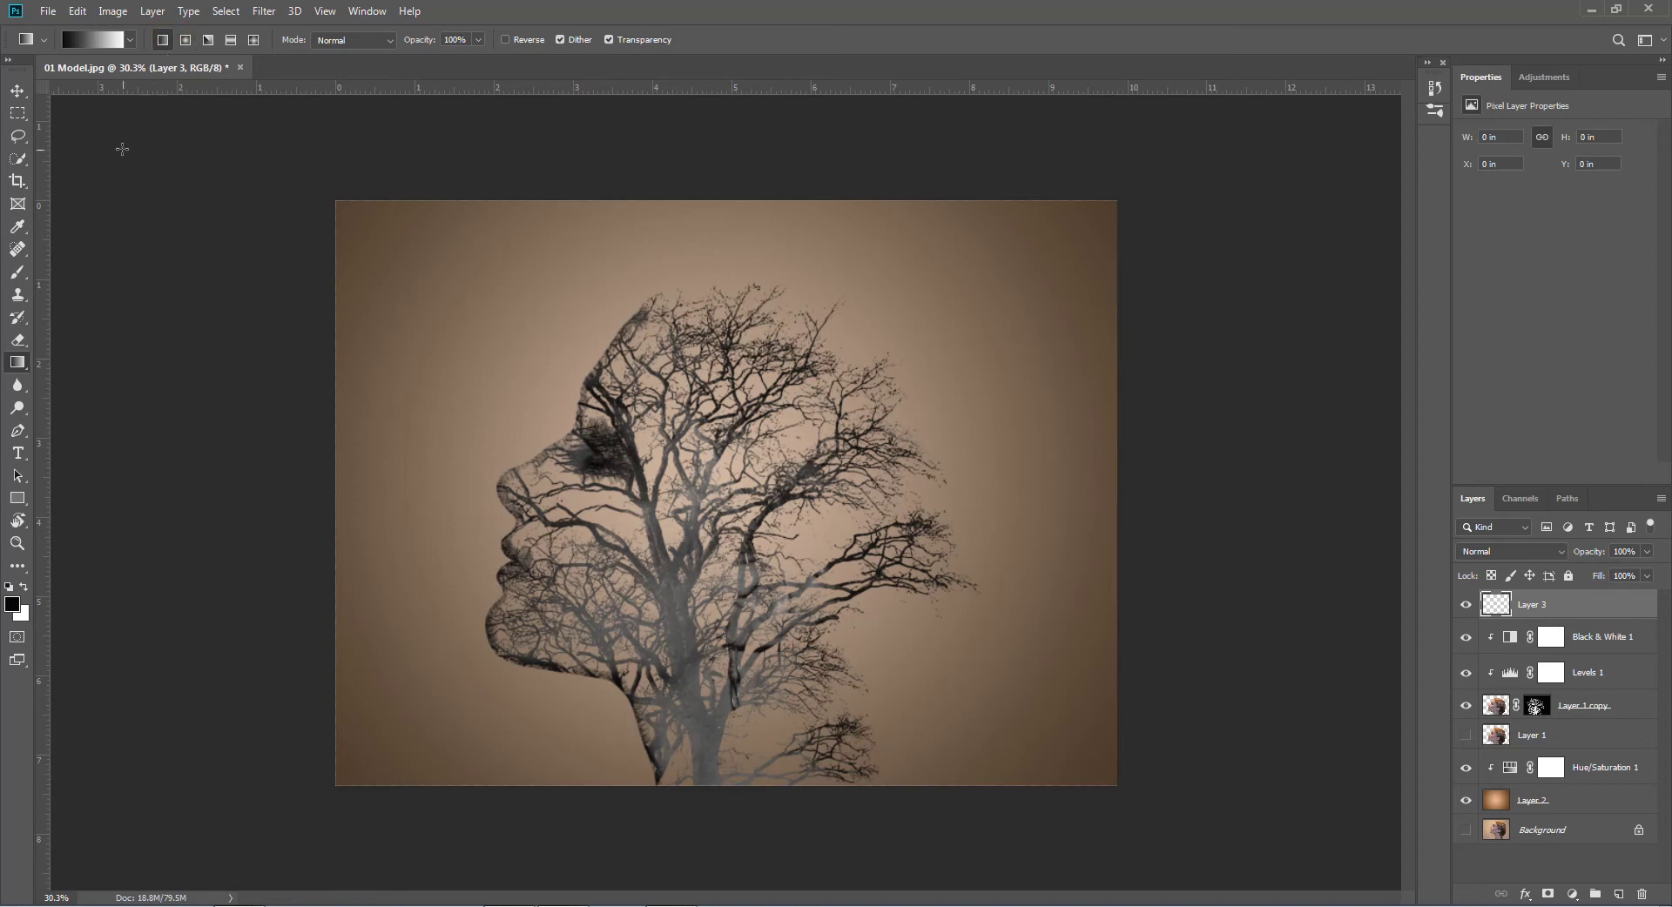
pyautogui.click(19, 274)
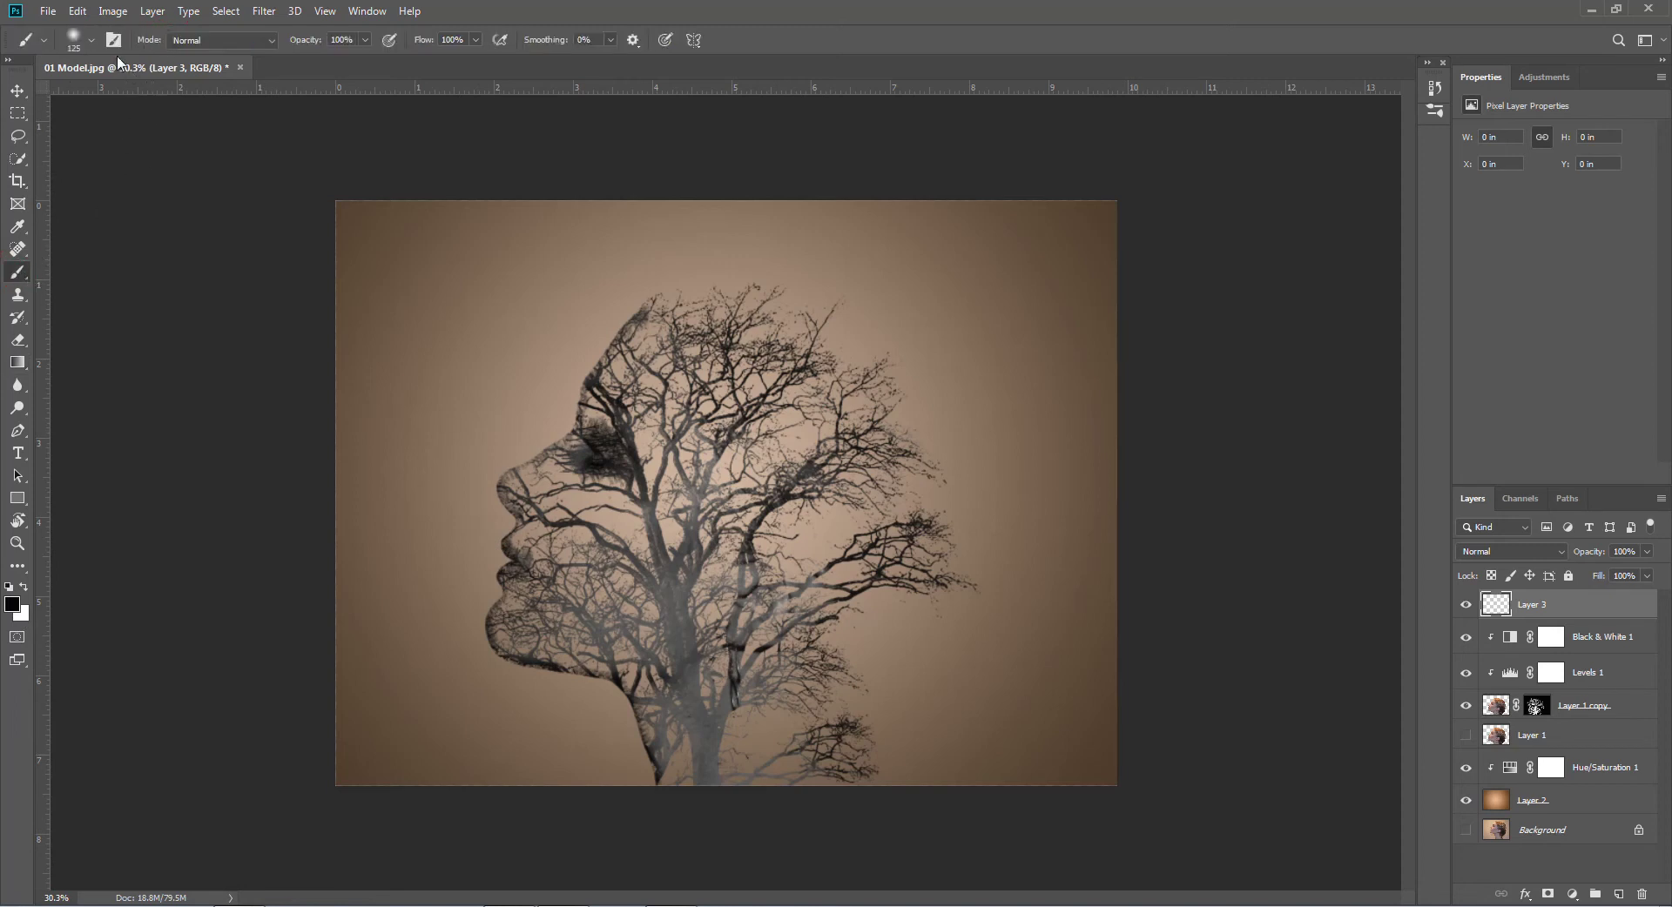
# Load bird brush preset 23 (394 px) from the Bird brushes set.
pyautogui.click(91, 40)
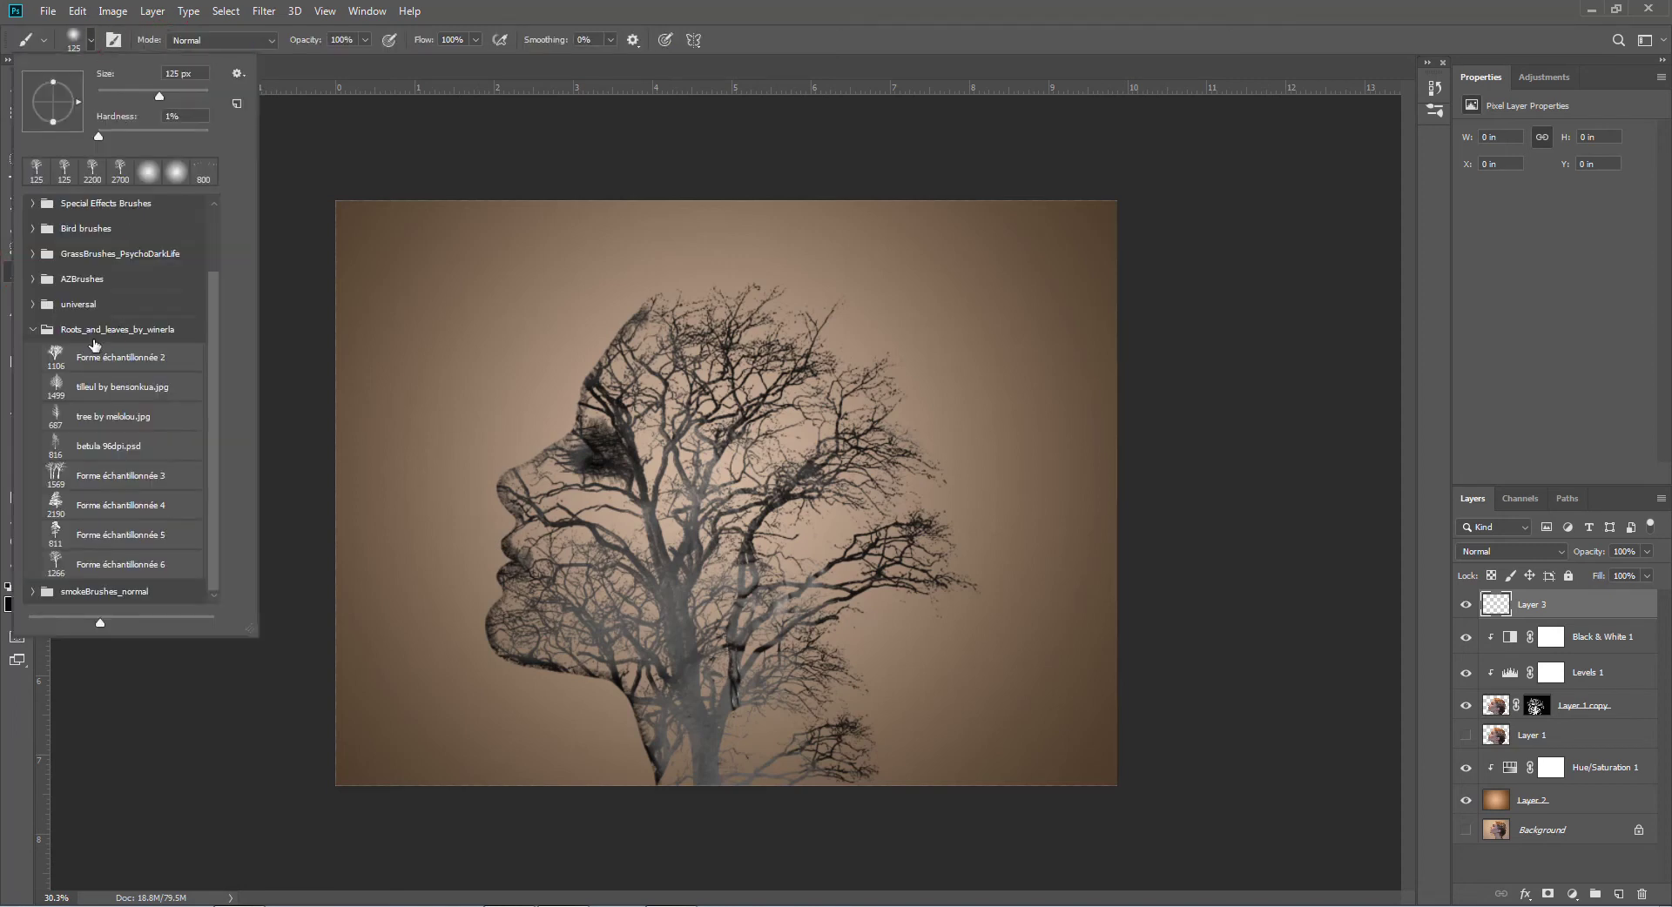
pyautogui.click(34, 328)
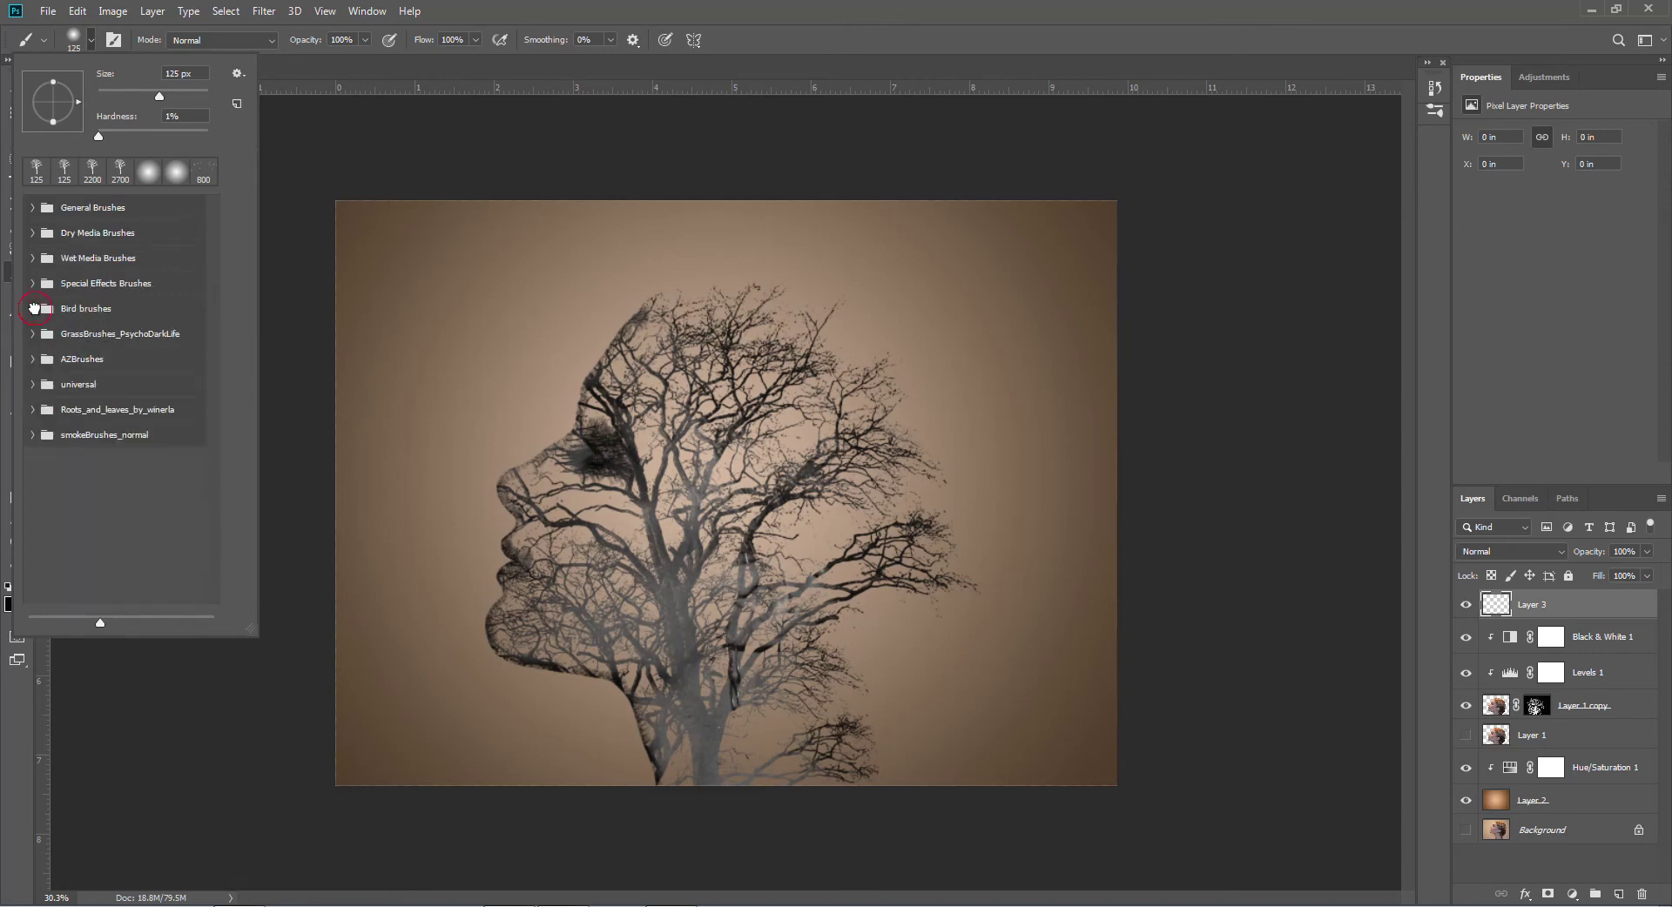
pyautogui.click(33, 310)
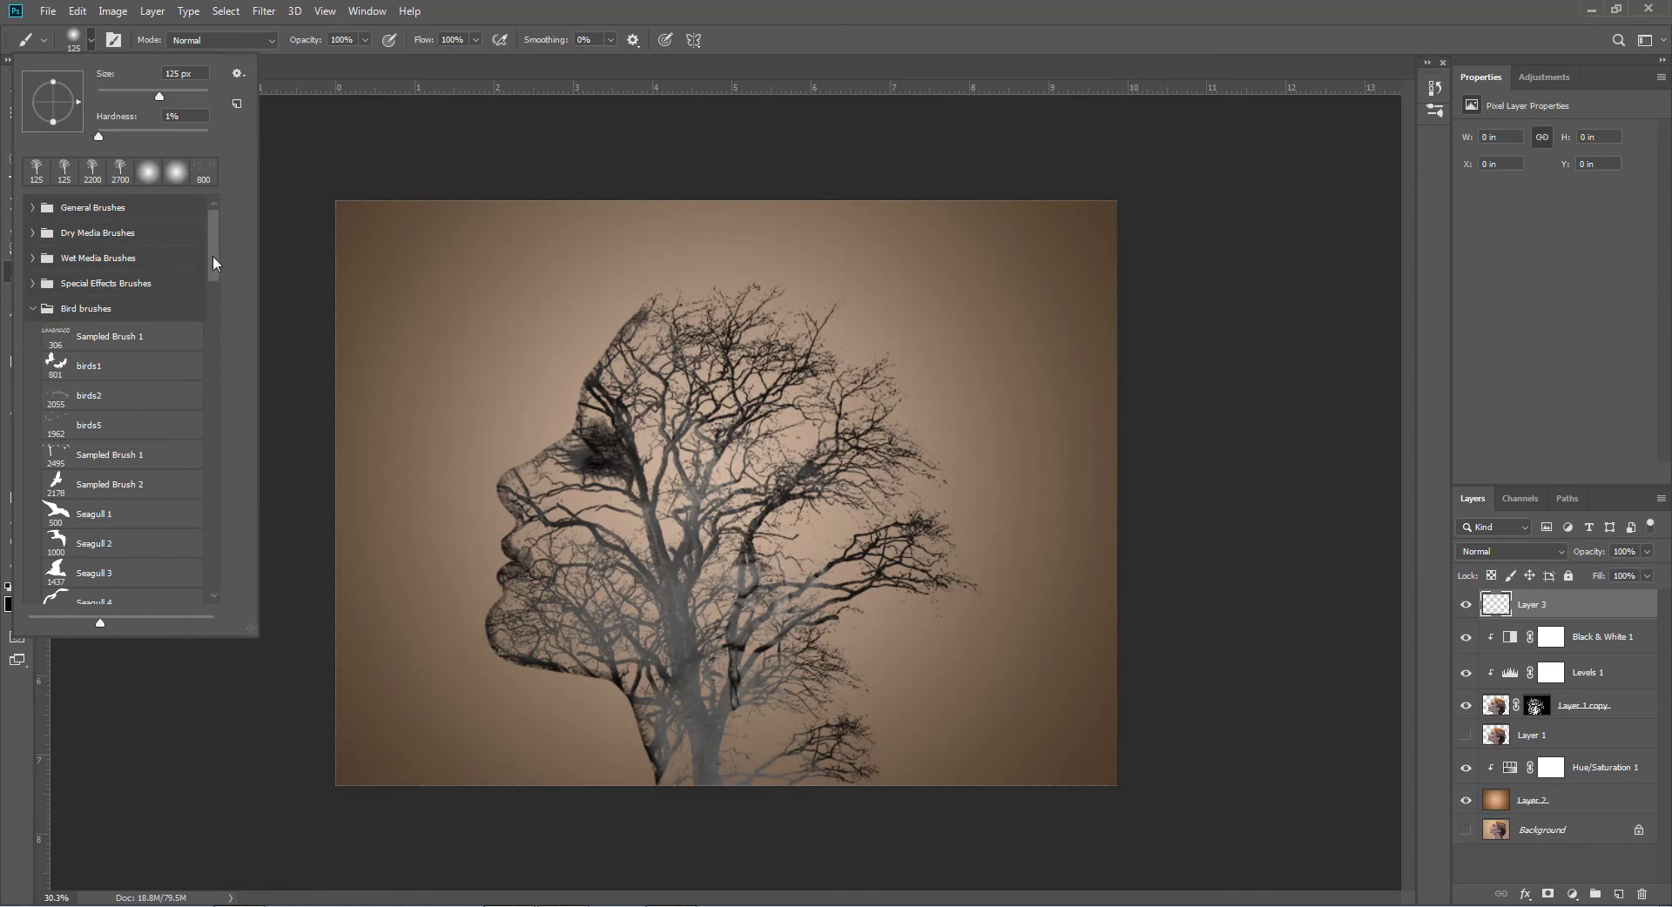
pyautogui.moveTo(212, 254); pyautogui.dragTo(216, 432)
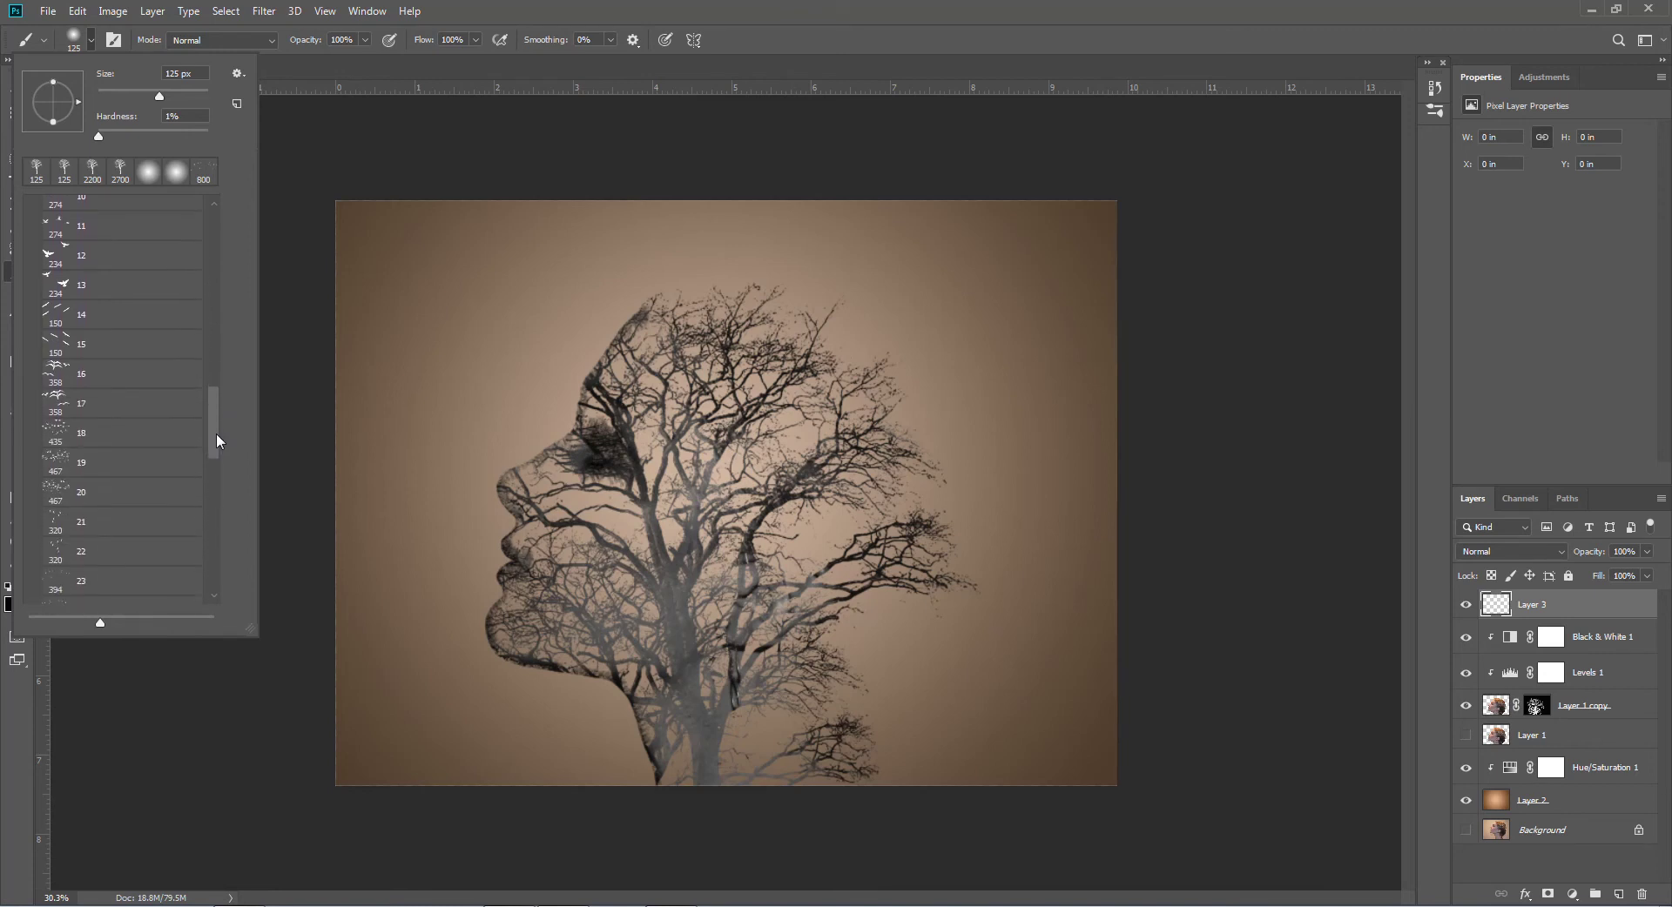
pyautogui.moveTo(215, 431); pyautogui.dragTo(210, 459)
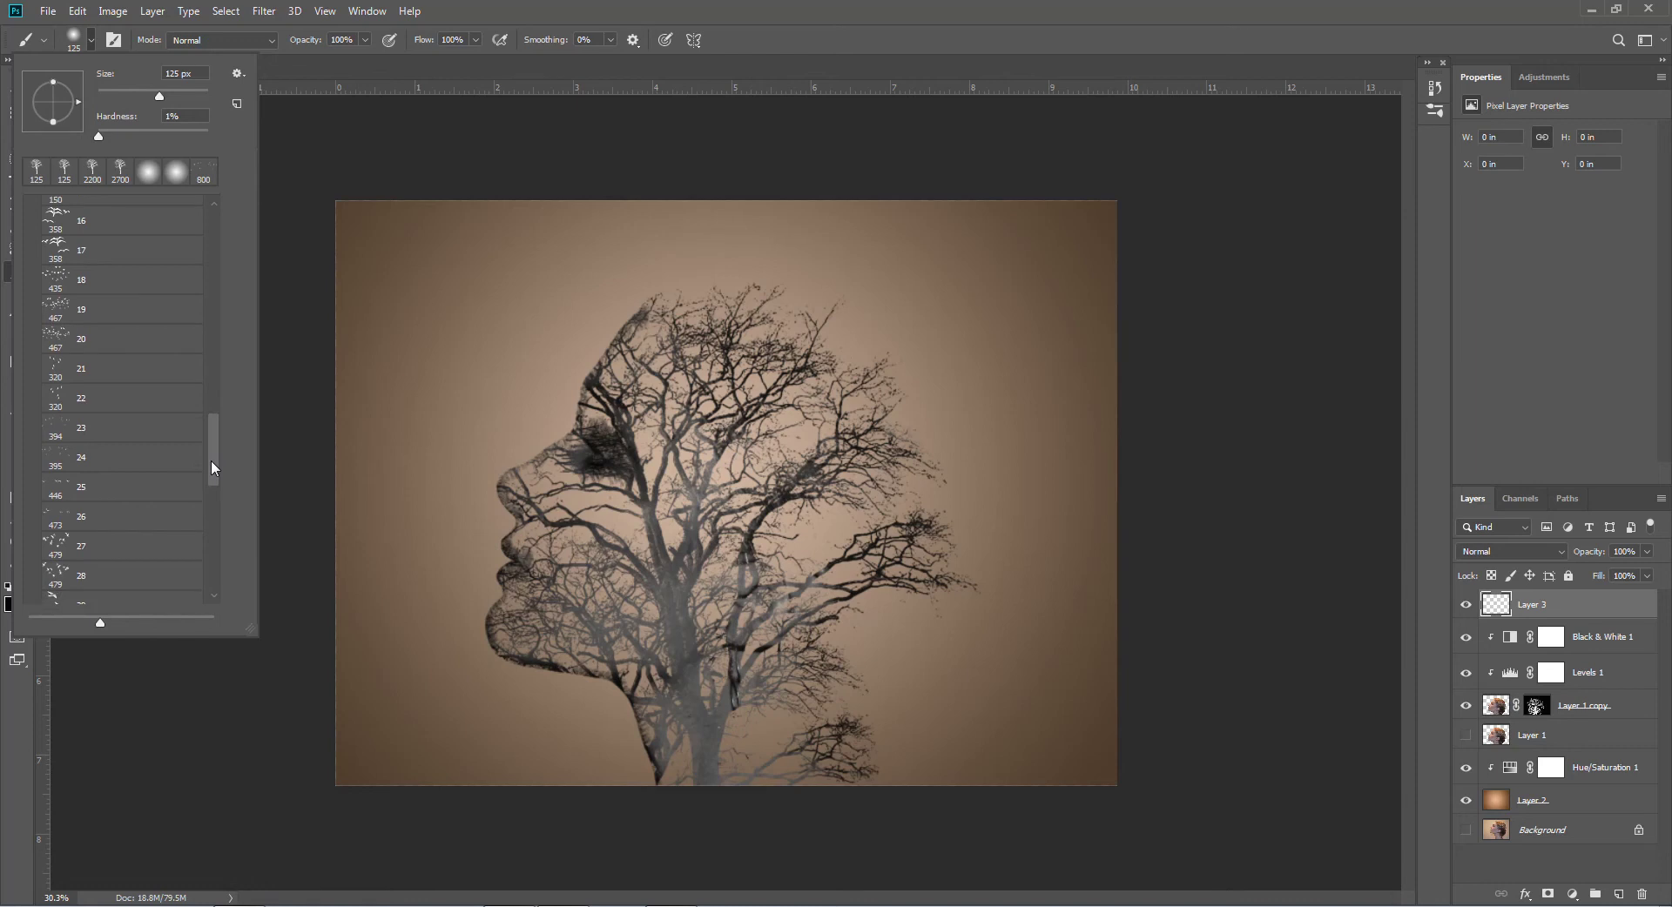
pyautogui.click(54, 365)
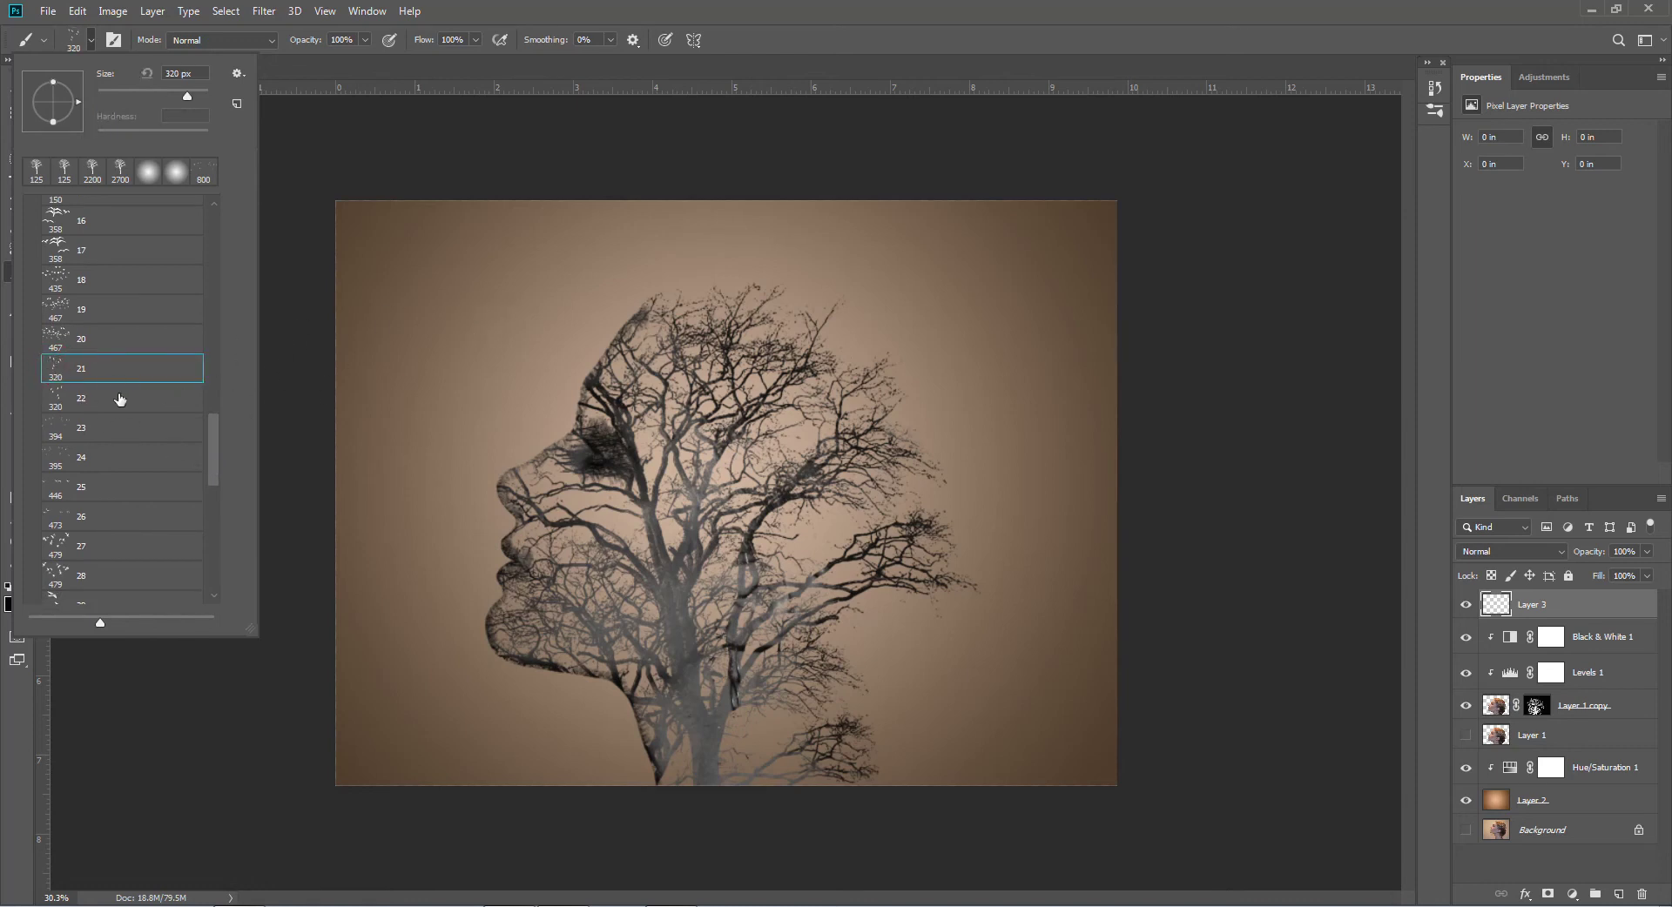
pyautogui.click(61, 400)
pyautogui.click(55, 426)
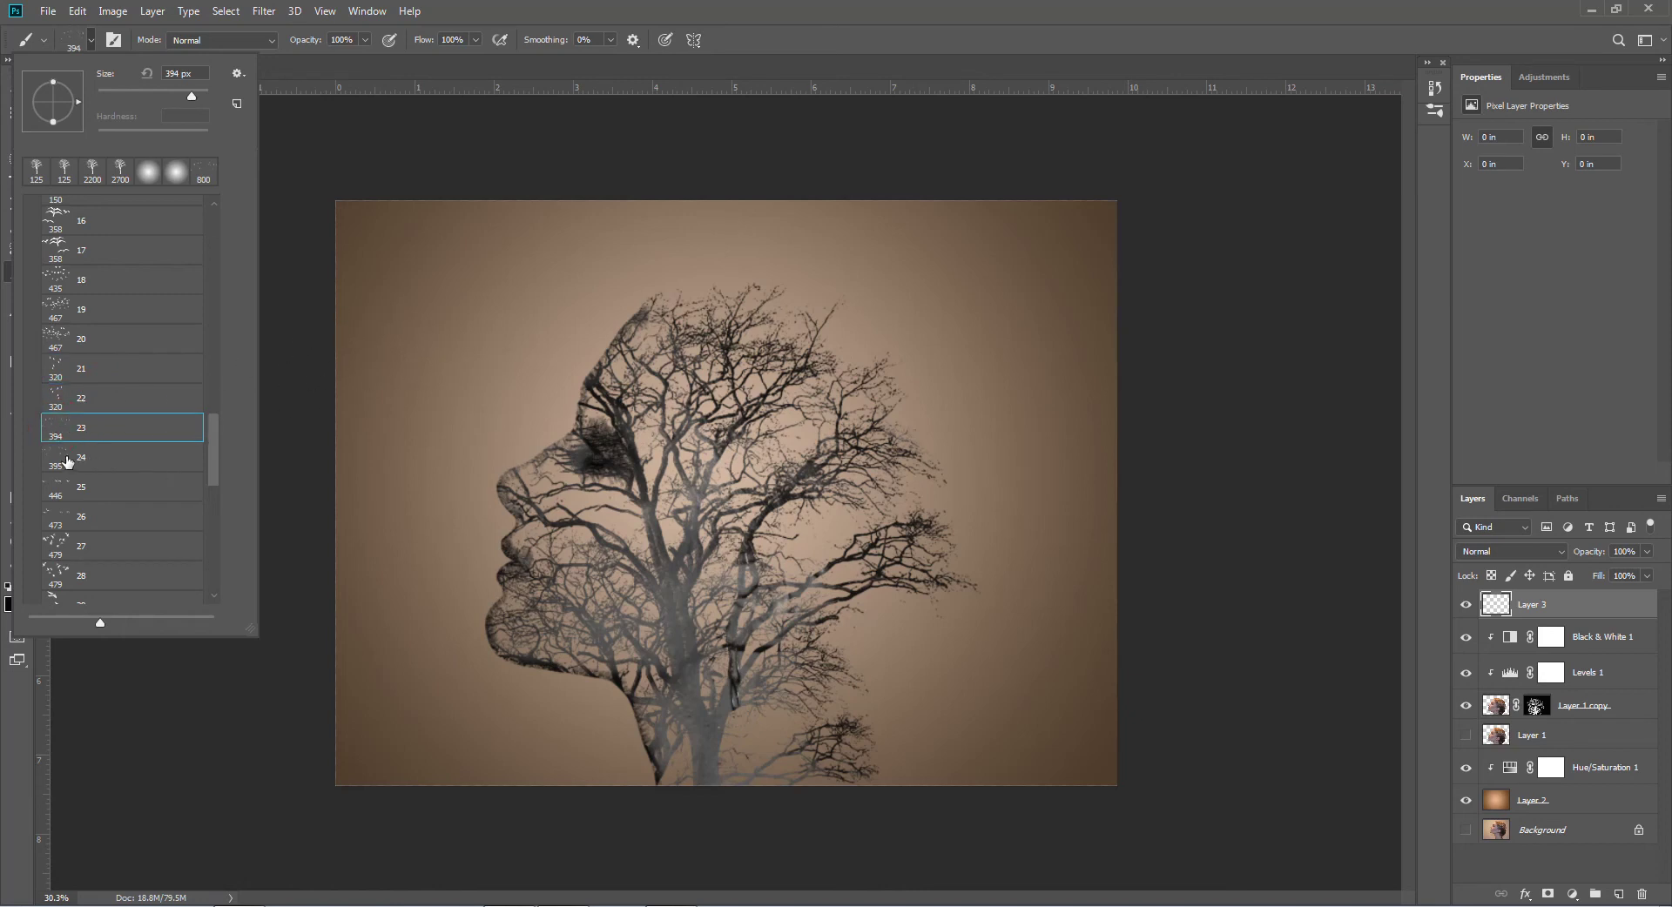
pyautogui.click(65, 457)
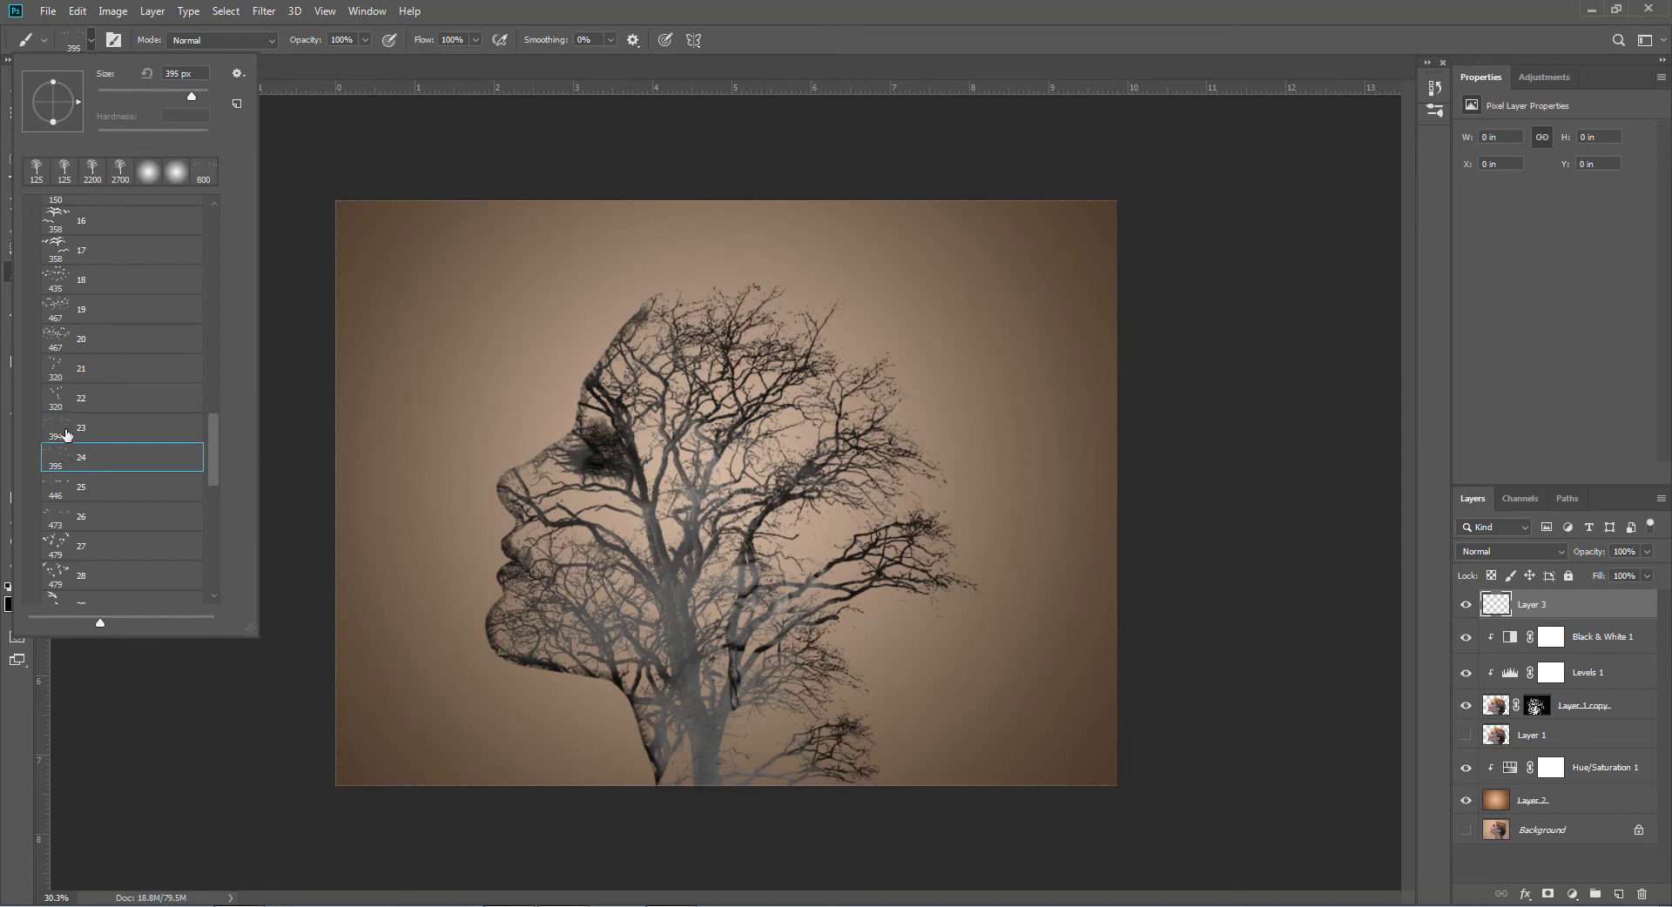
pyautogui.click(62, 428)
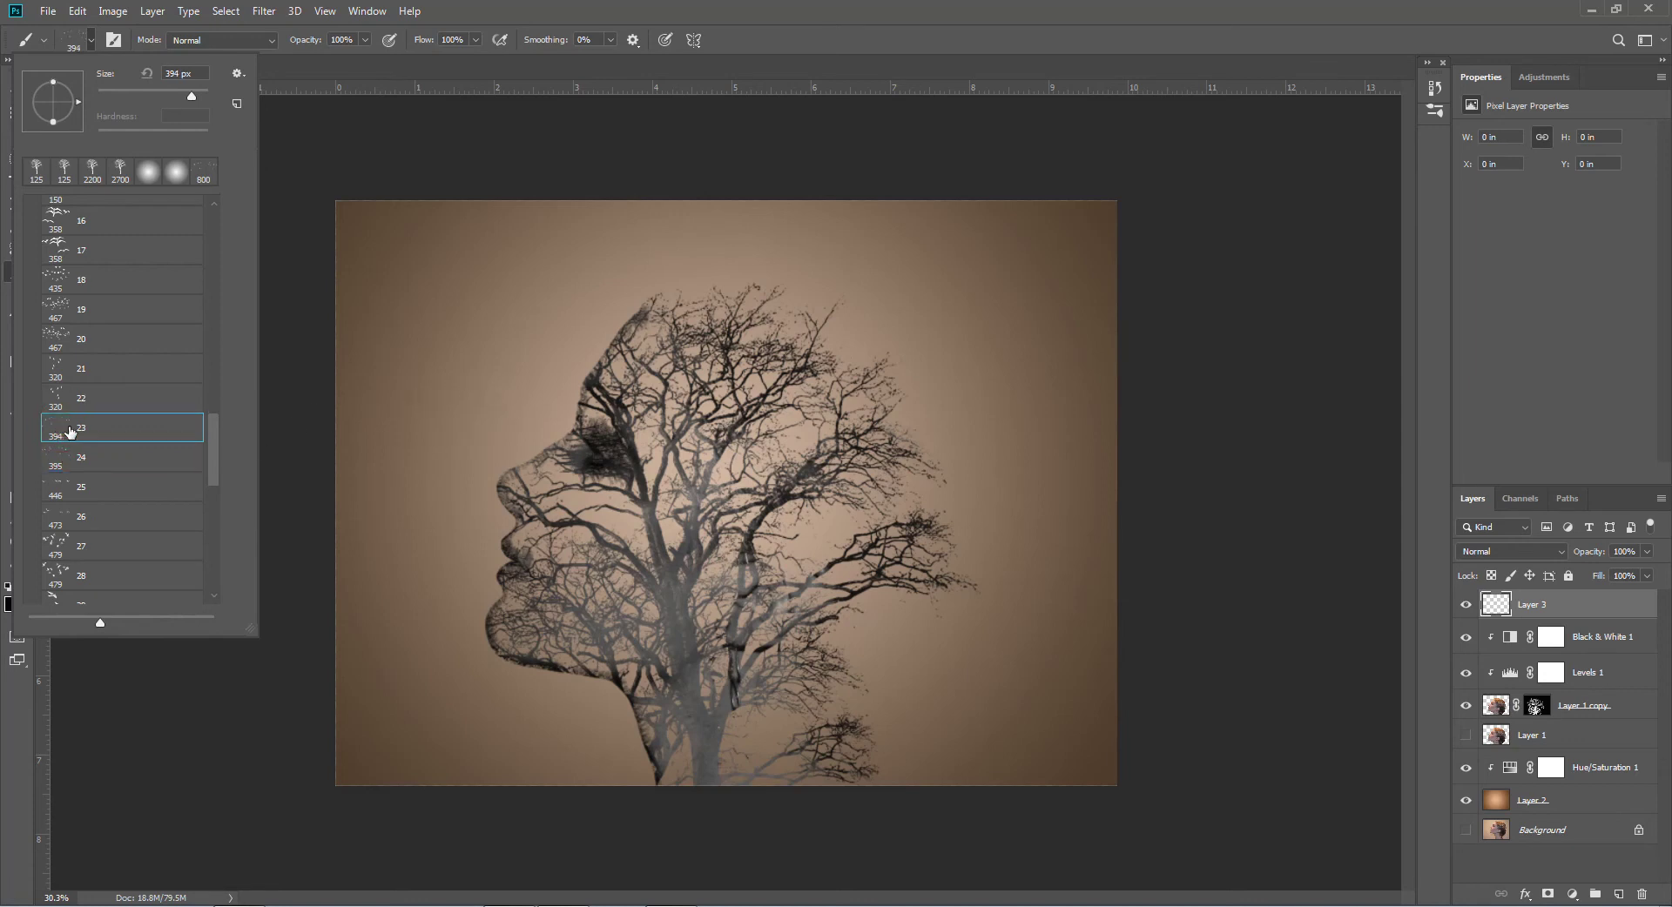
pyautogui.click(342, 69)
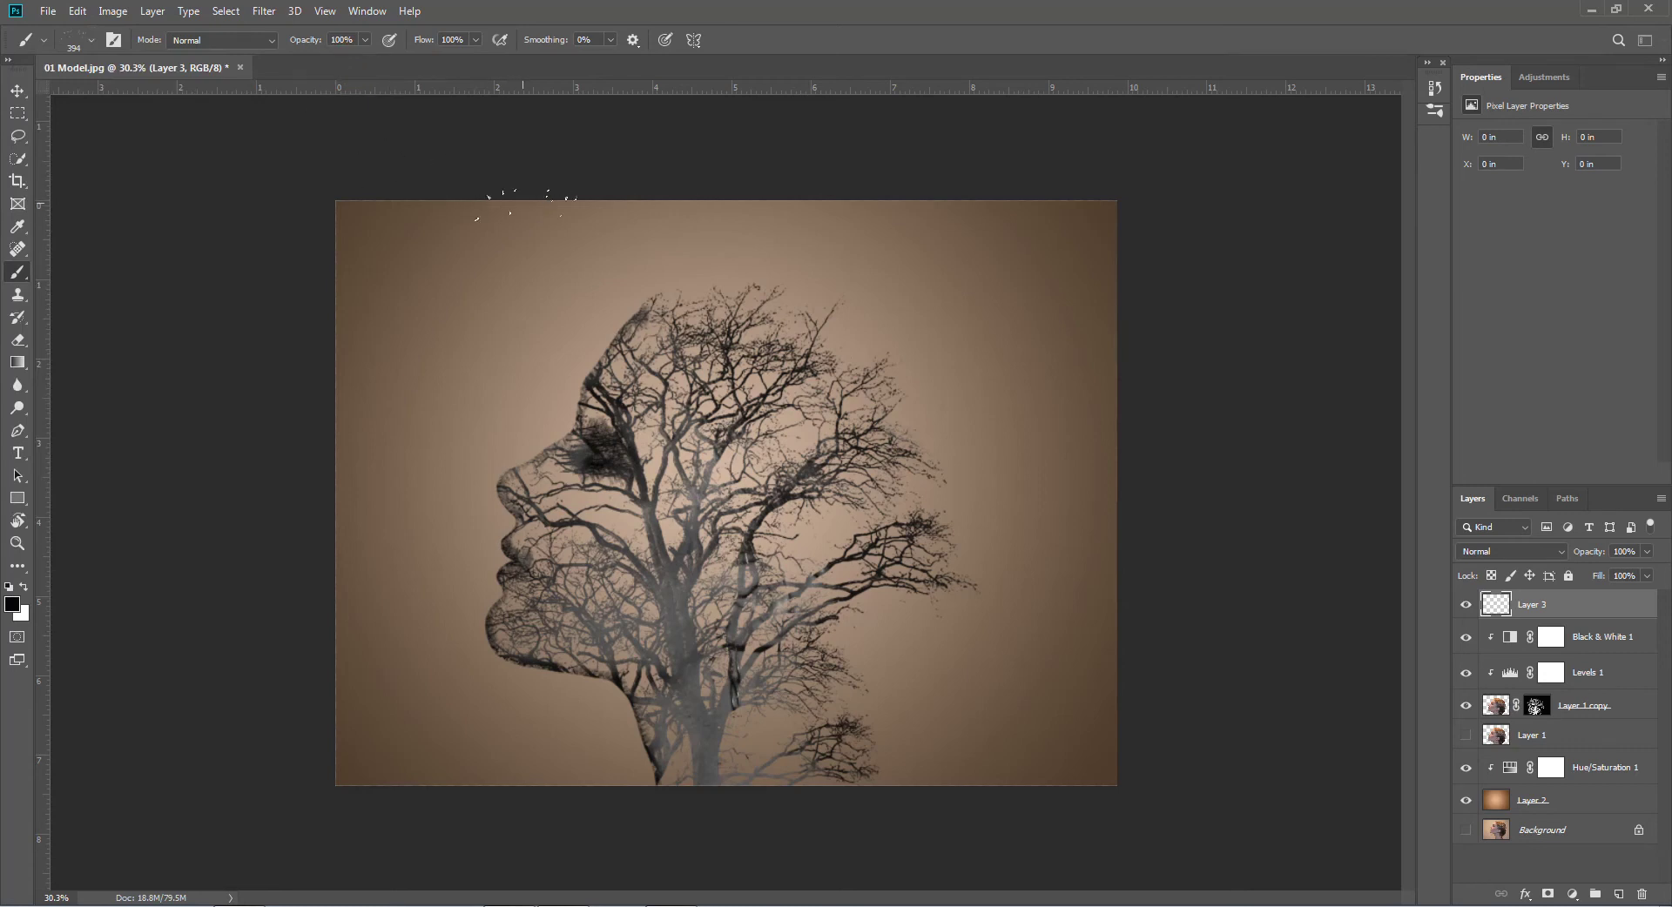
# Enlarge the bird brush and stamp two flocks of birds right of the tree's branches.
pyautogui.press(']')
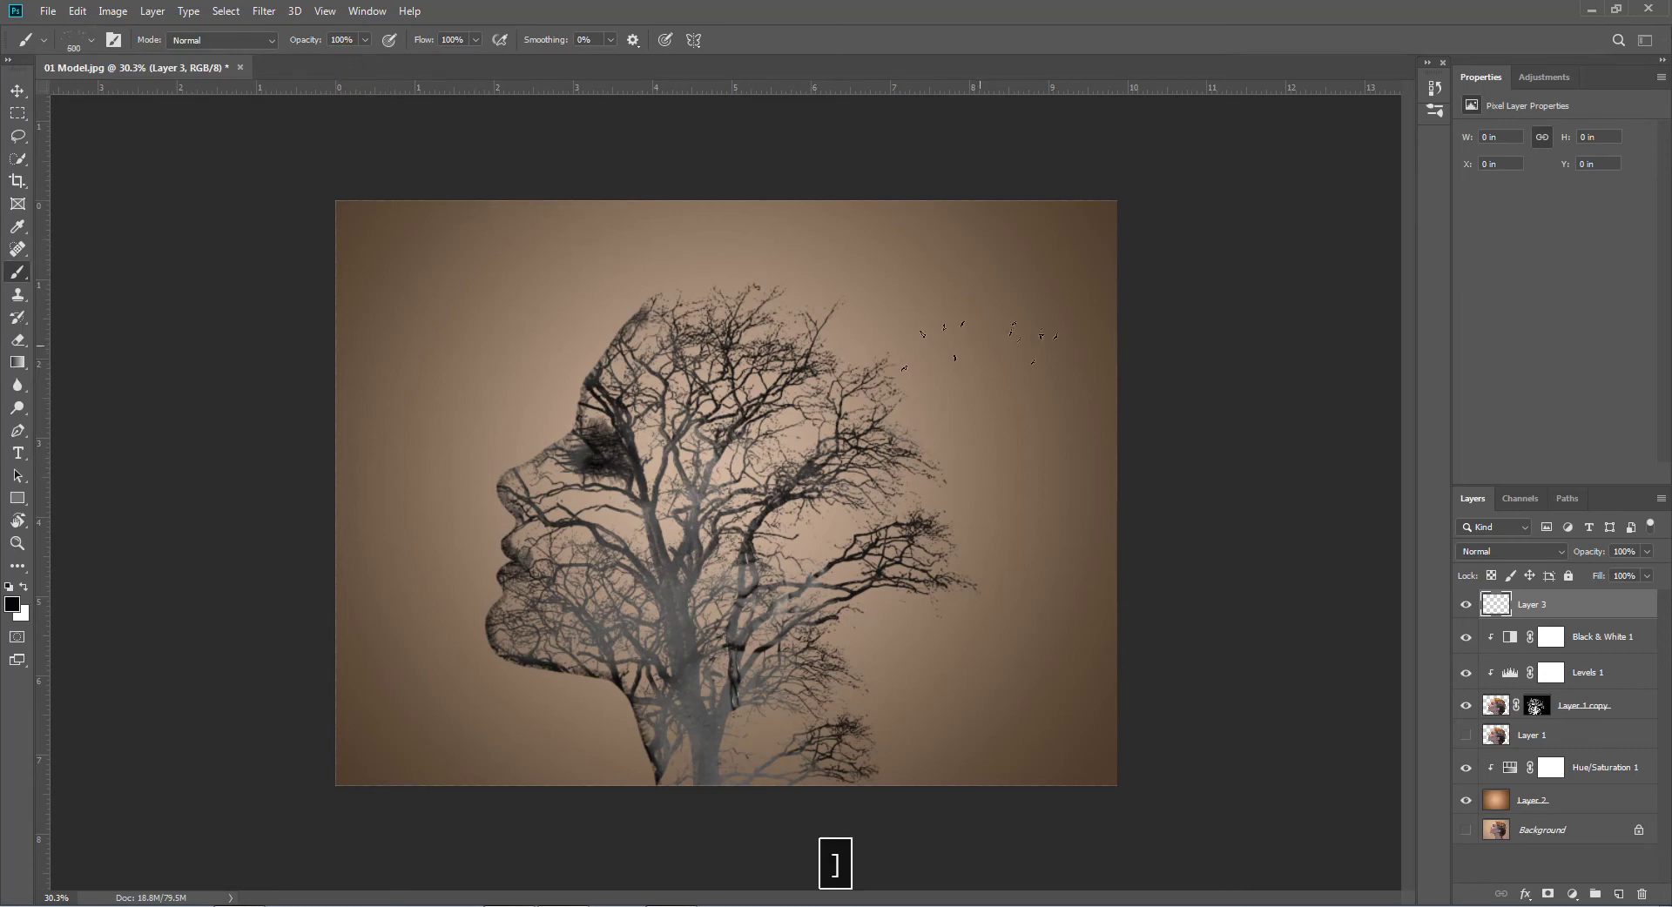
pyautogui.press(']')
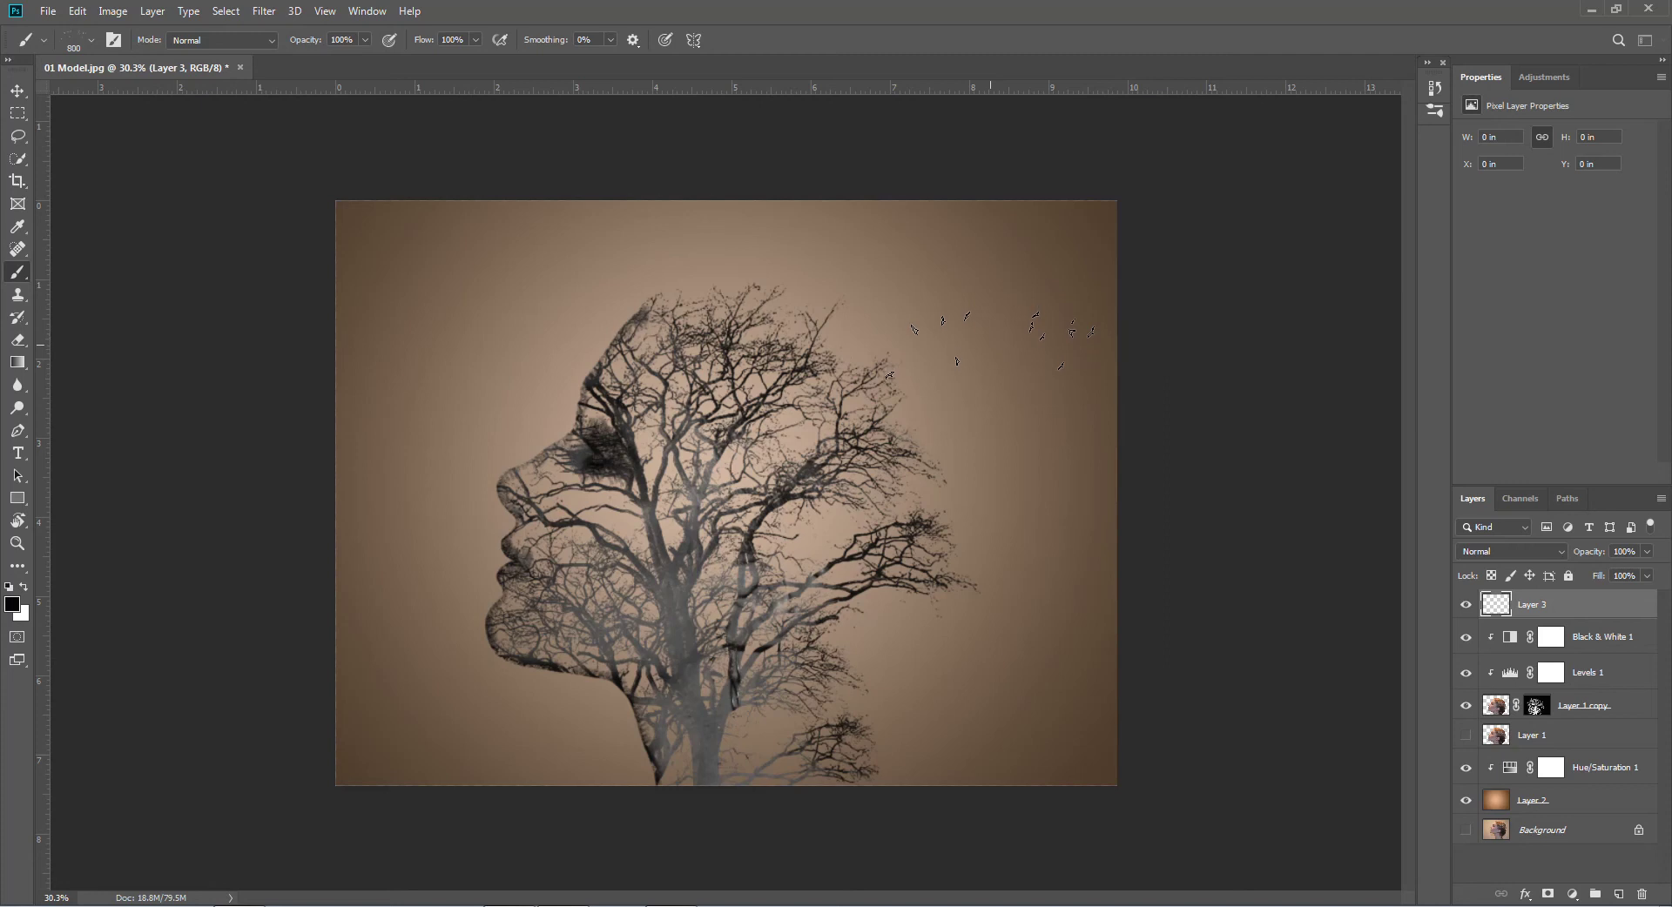
pyautogui.click(990, 345)
pyautogui.press(']')
pyautogui.press(']')
pyautogui.press(']')
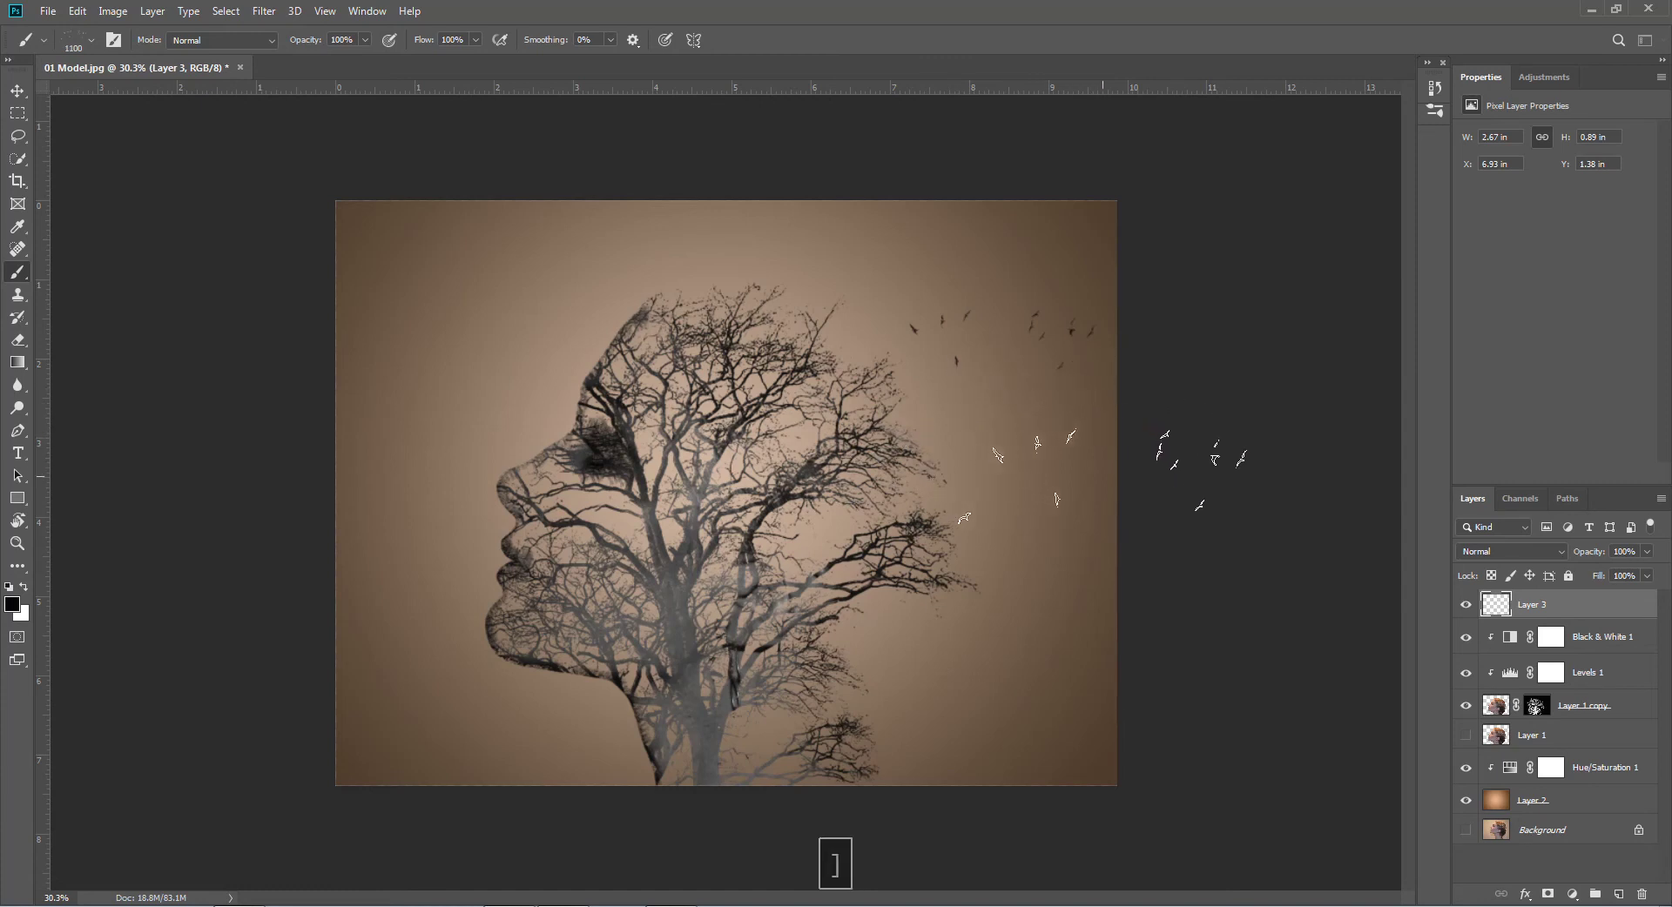
pyautogui.press(']')
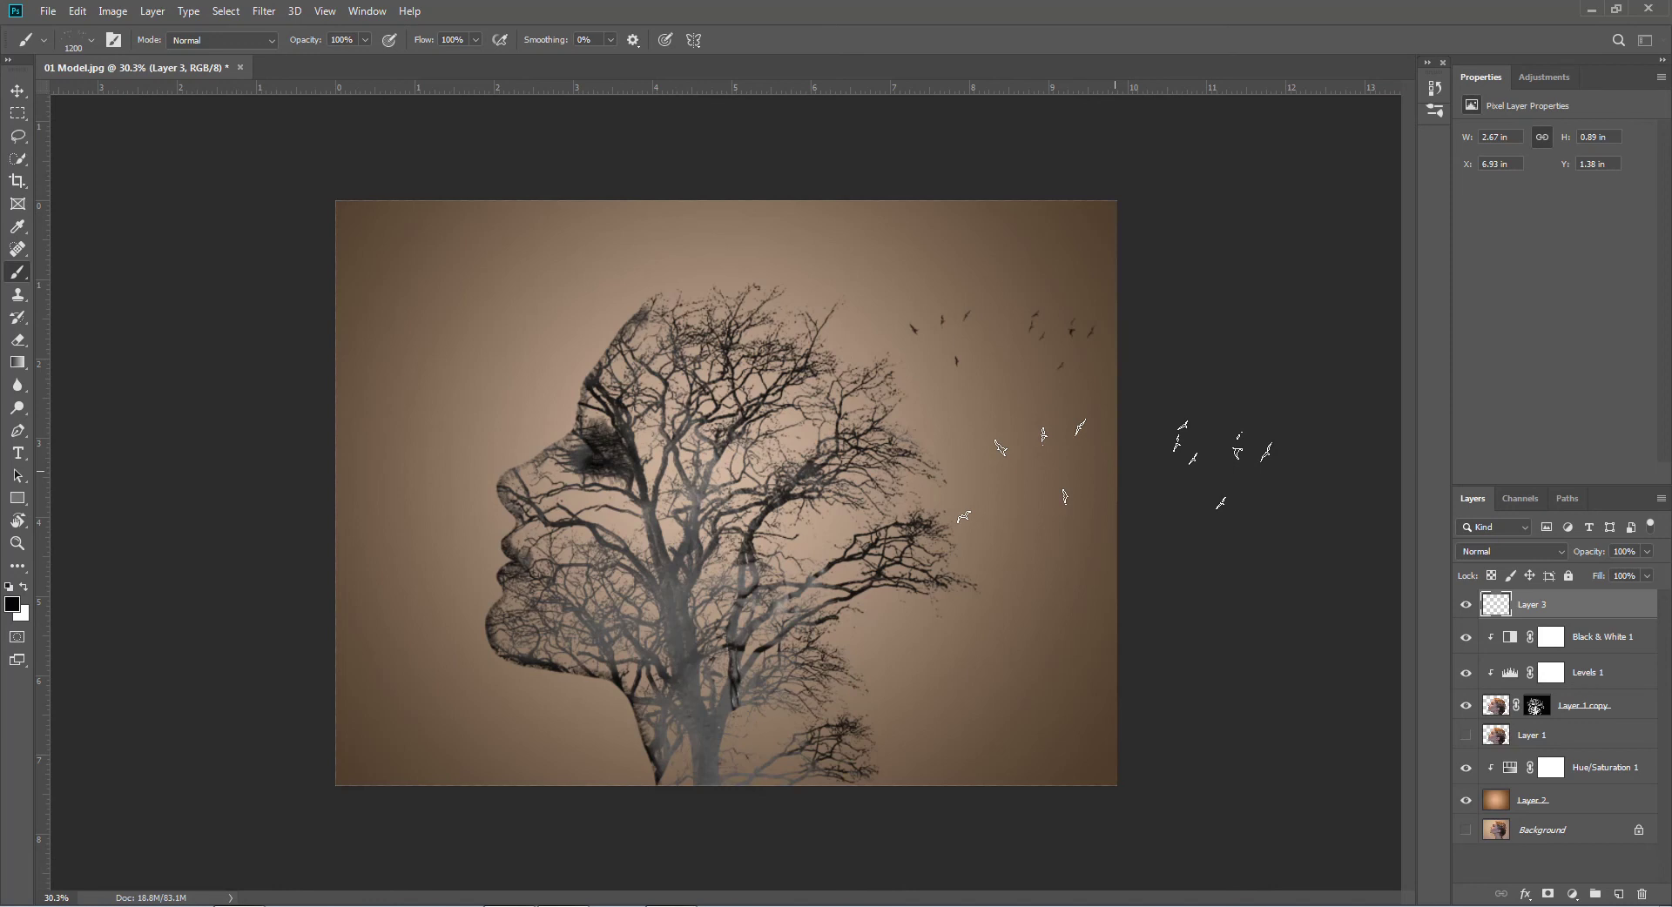
pyautogui.click(1115, 471)
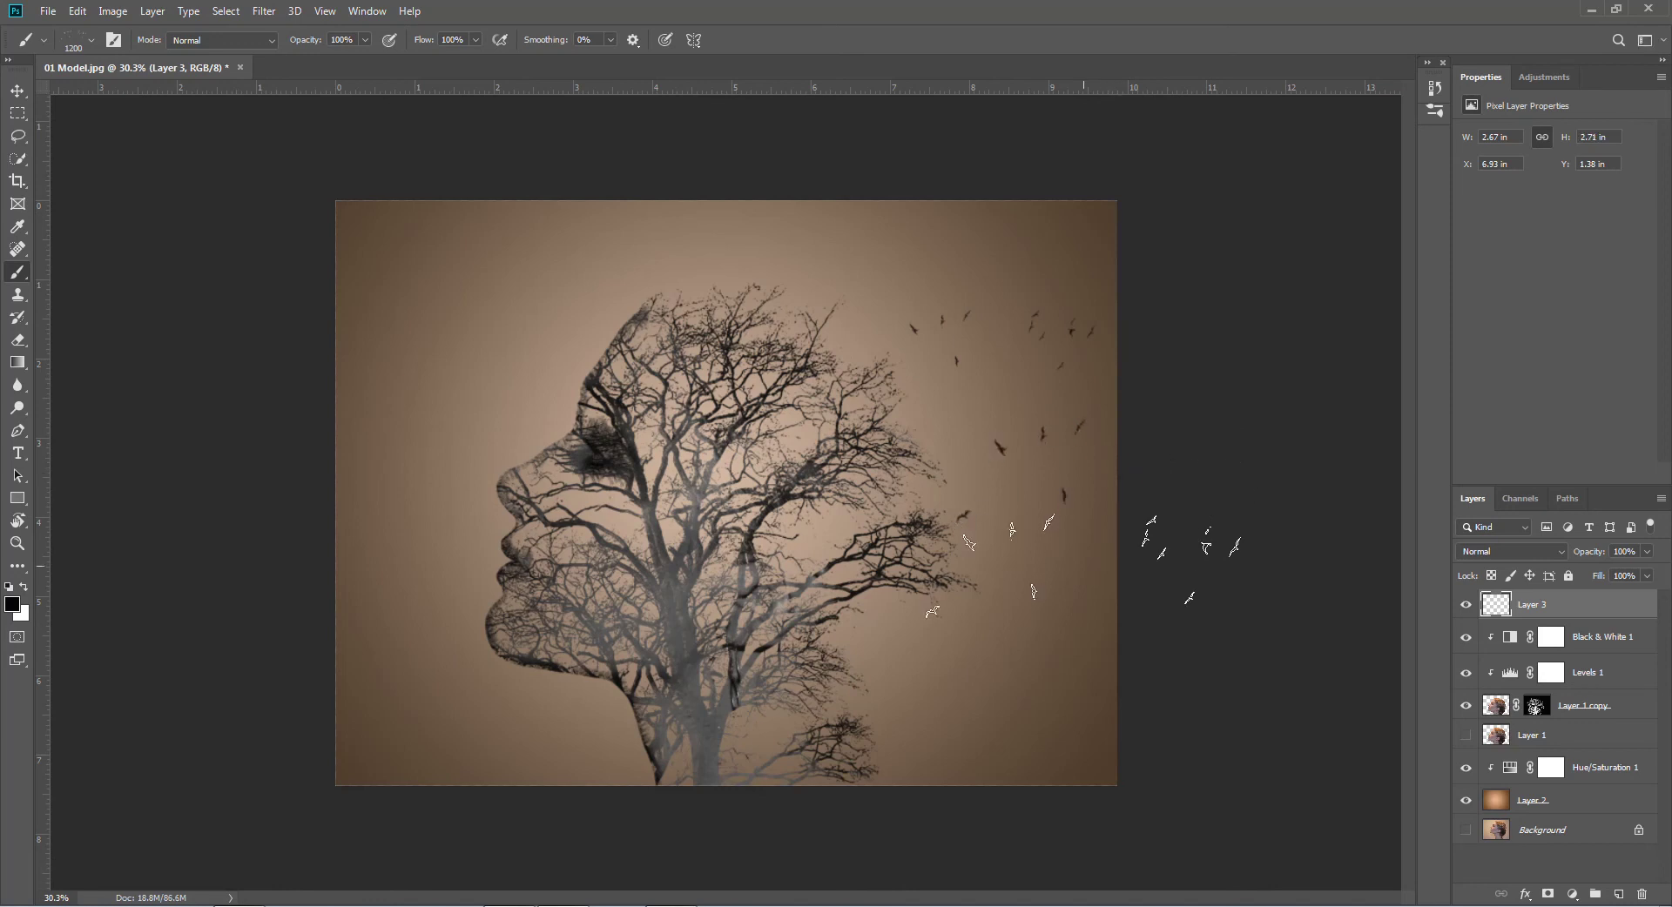
# Switch to bird preset 24 at about 700 px and stamp a lower flock near the branch tips.
pyautogui.click(90, 40)
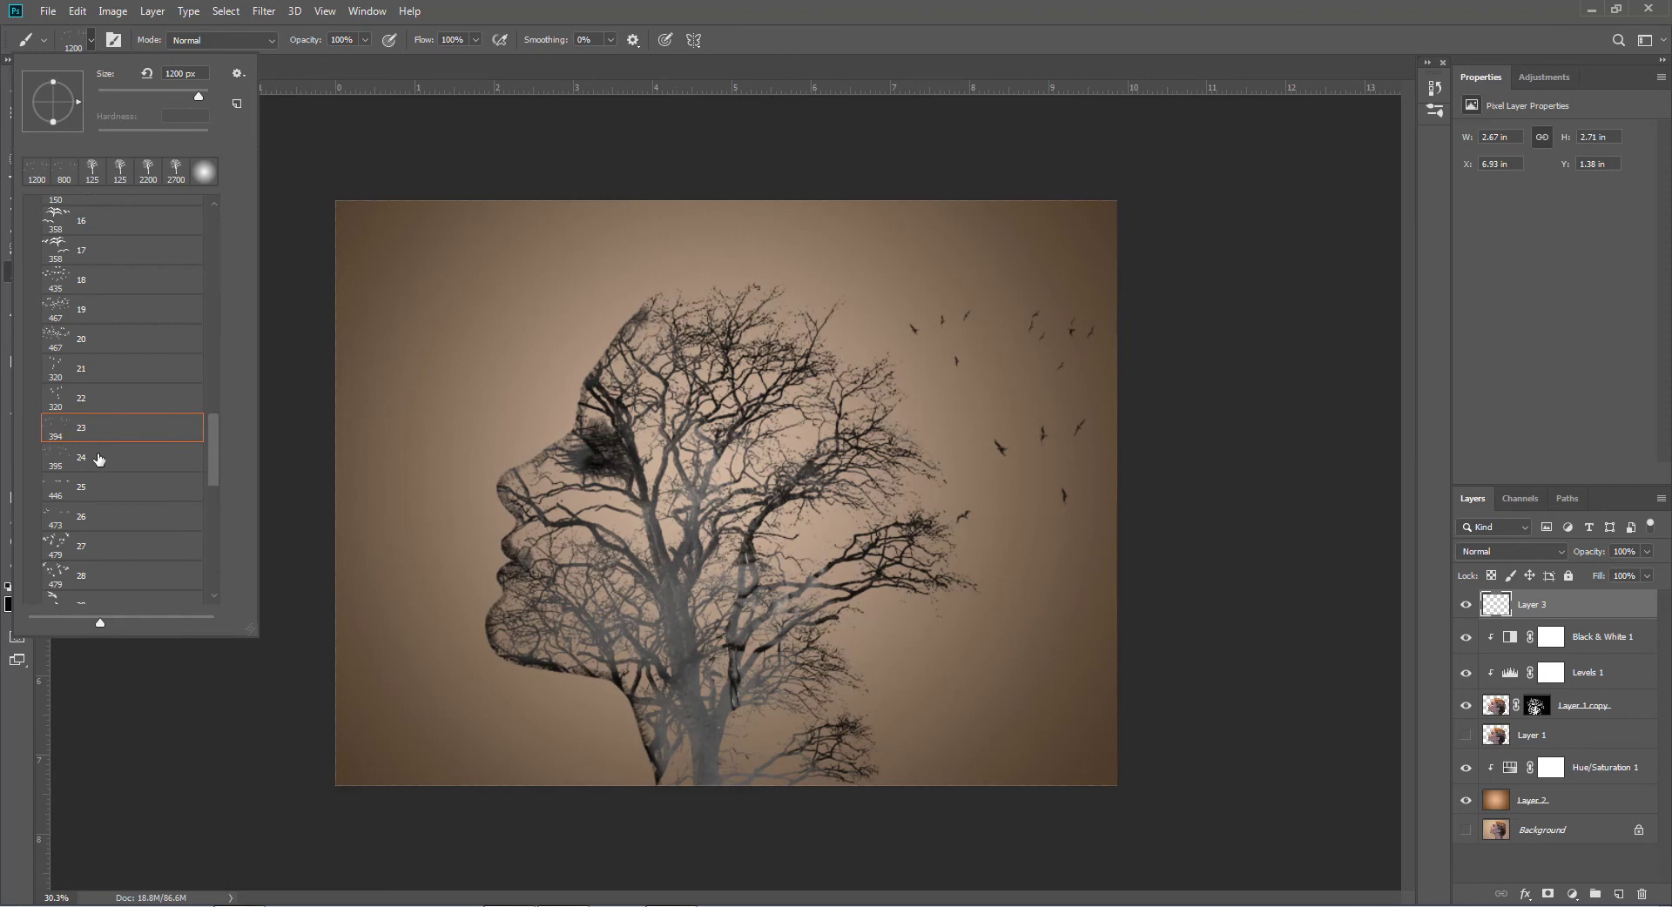
pyautogui.click(97, 454)
pyautogui.click(544, 70)
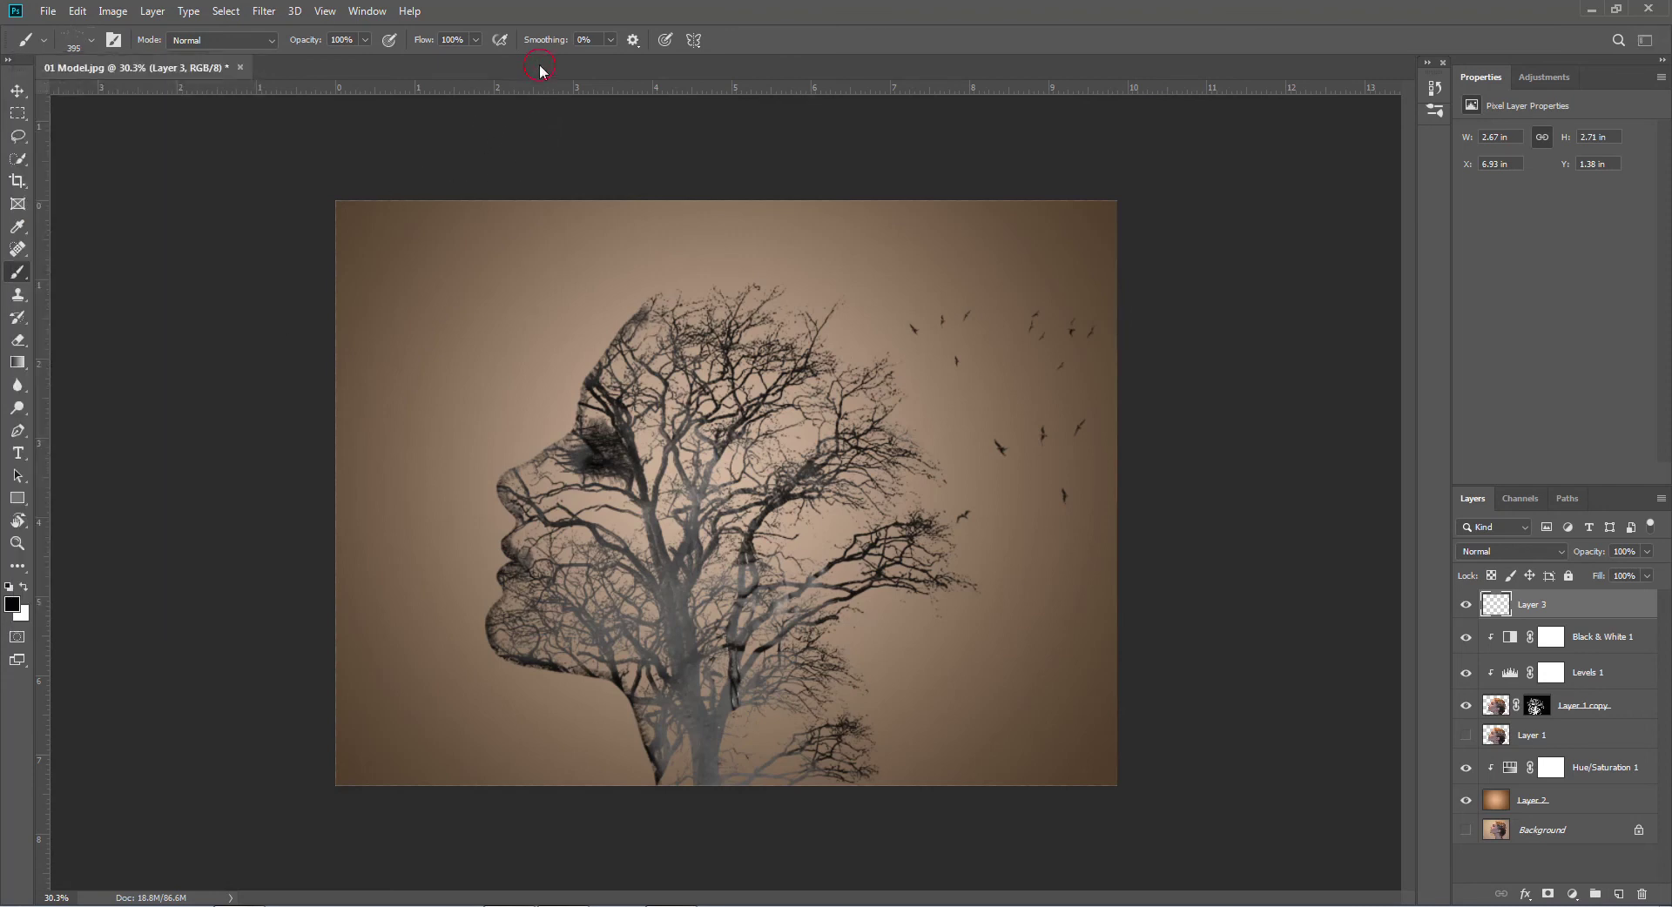
pyautogui.press(']')
pyautogui.press(']')
pyautogui.press(']')
pyautogui.press('[')
pyautogui.click(998, 622)
pyautogui.click(91, 40)
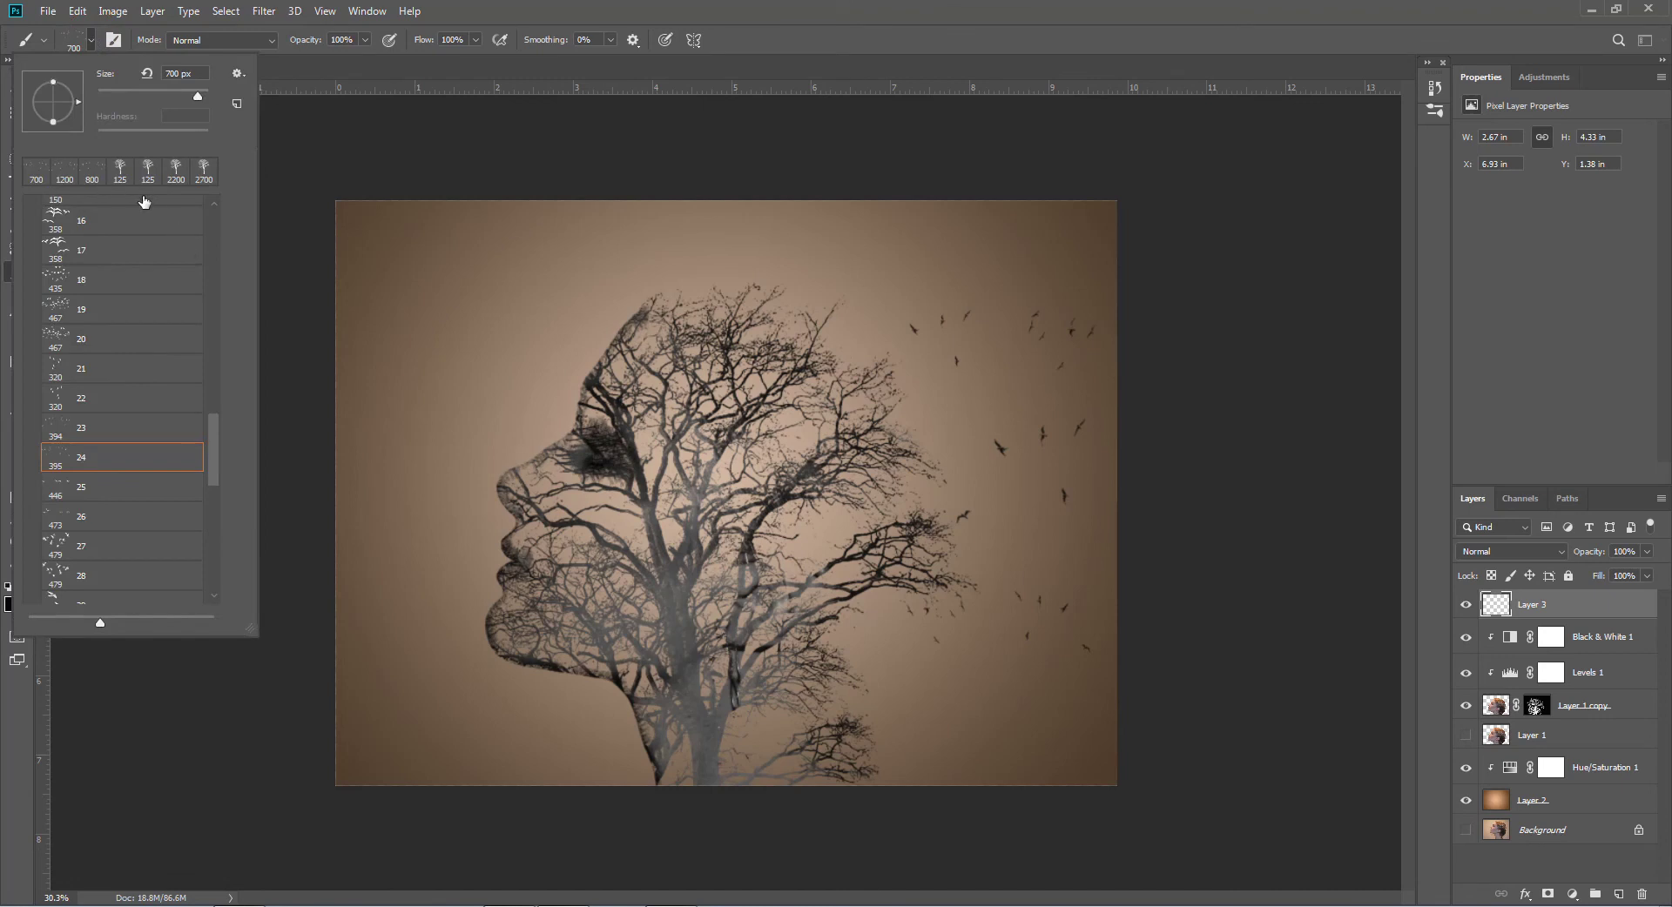
# Select the Soft Round brush from the General Brushes set.
pyautogui.moveTo(210, 447); pyautogui.dragTo(221, 237)
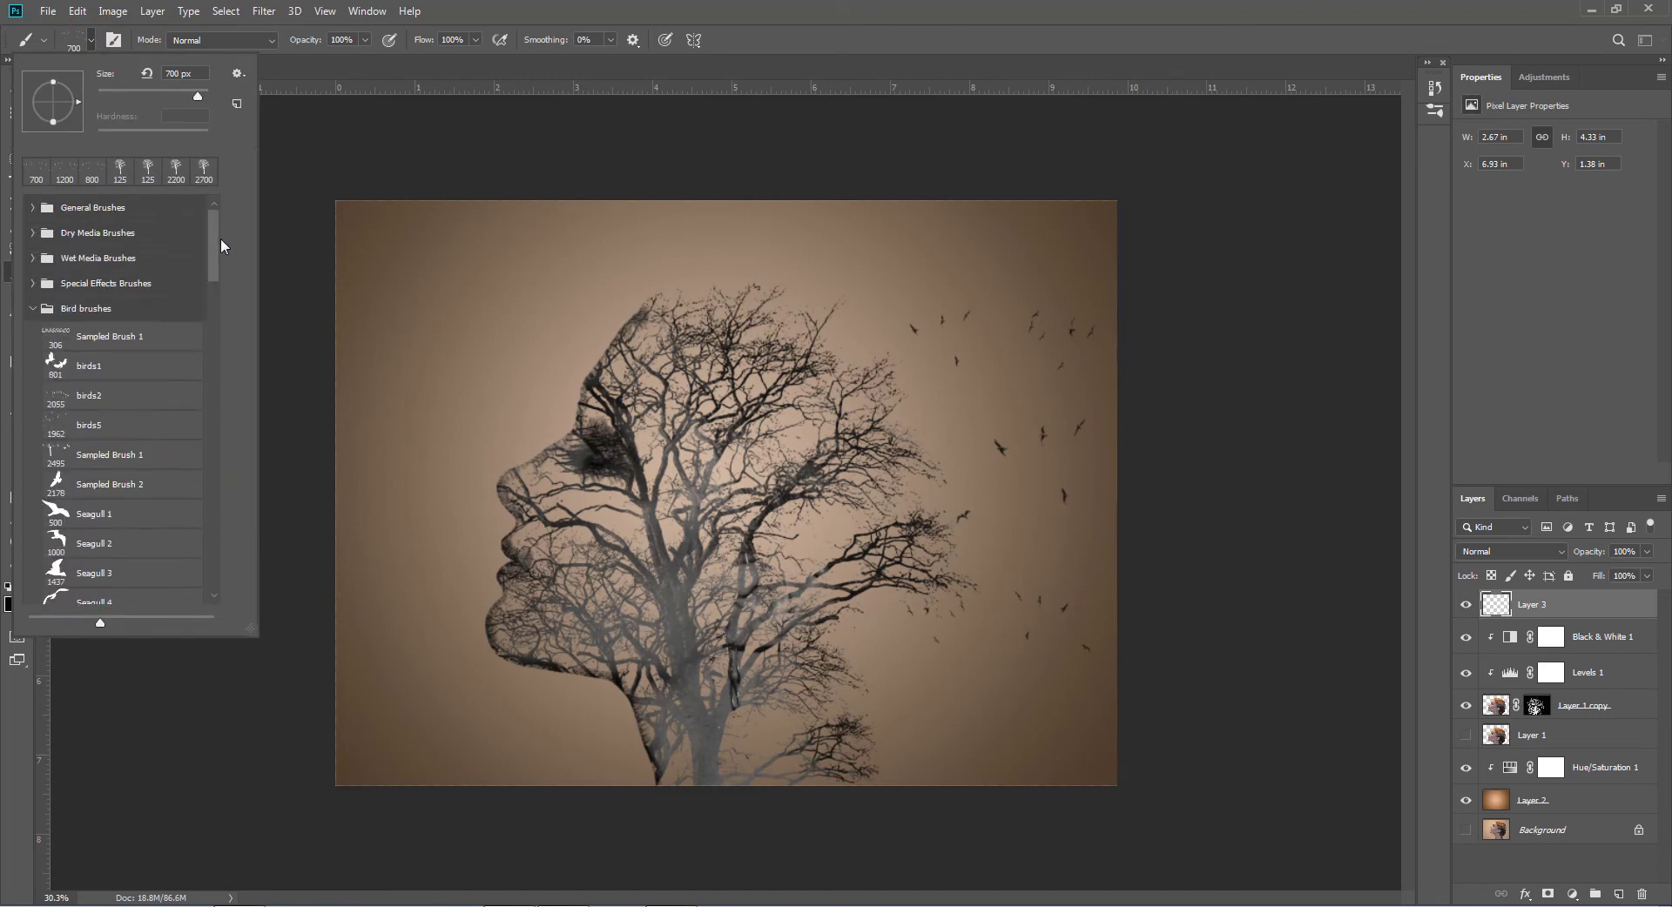
pyautogui.click(33, 207)
pyautogui.click(54, 235)
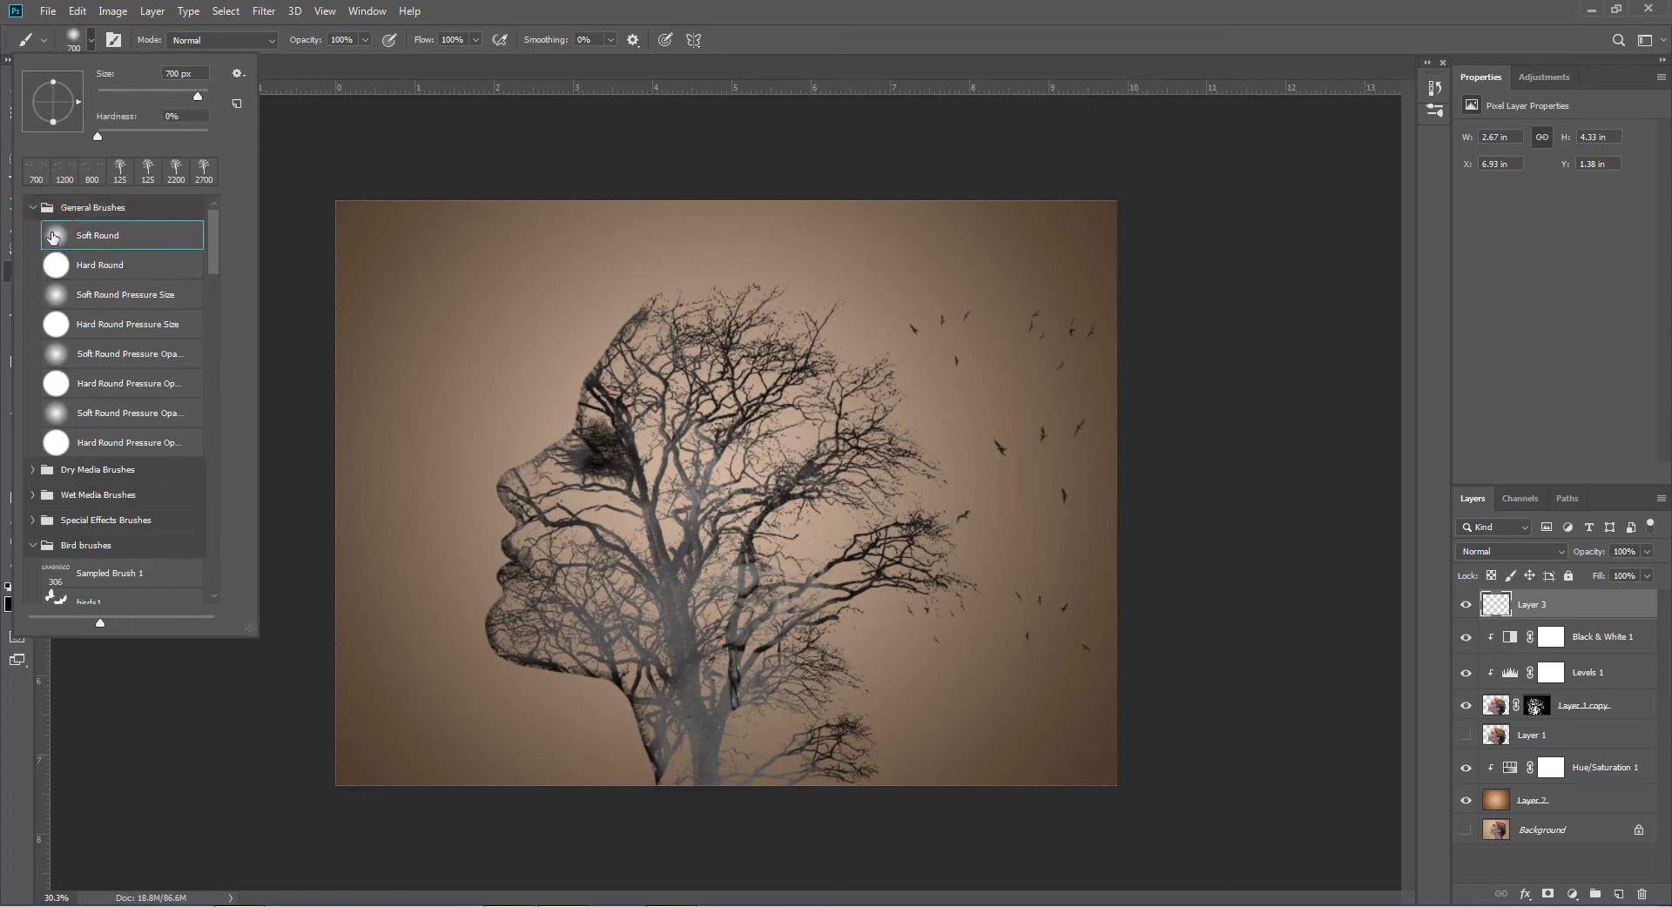
pyautogui.click(353, 70)
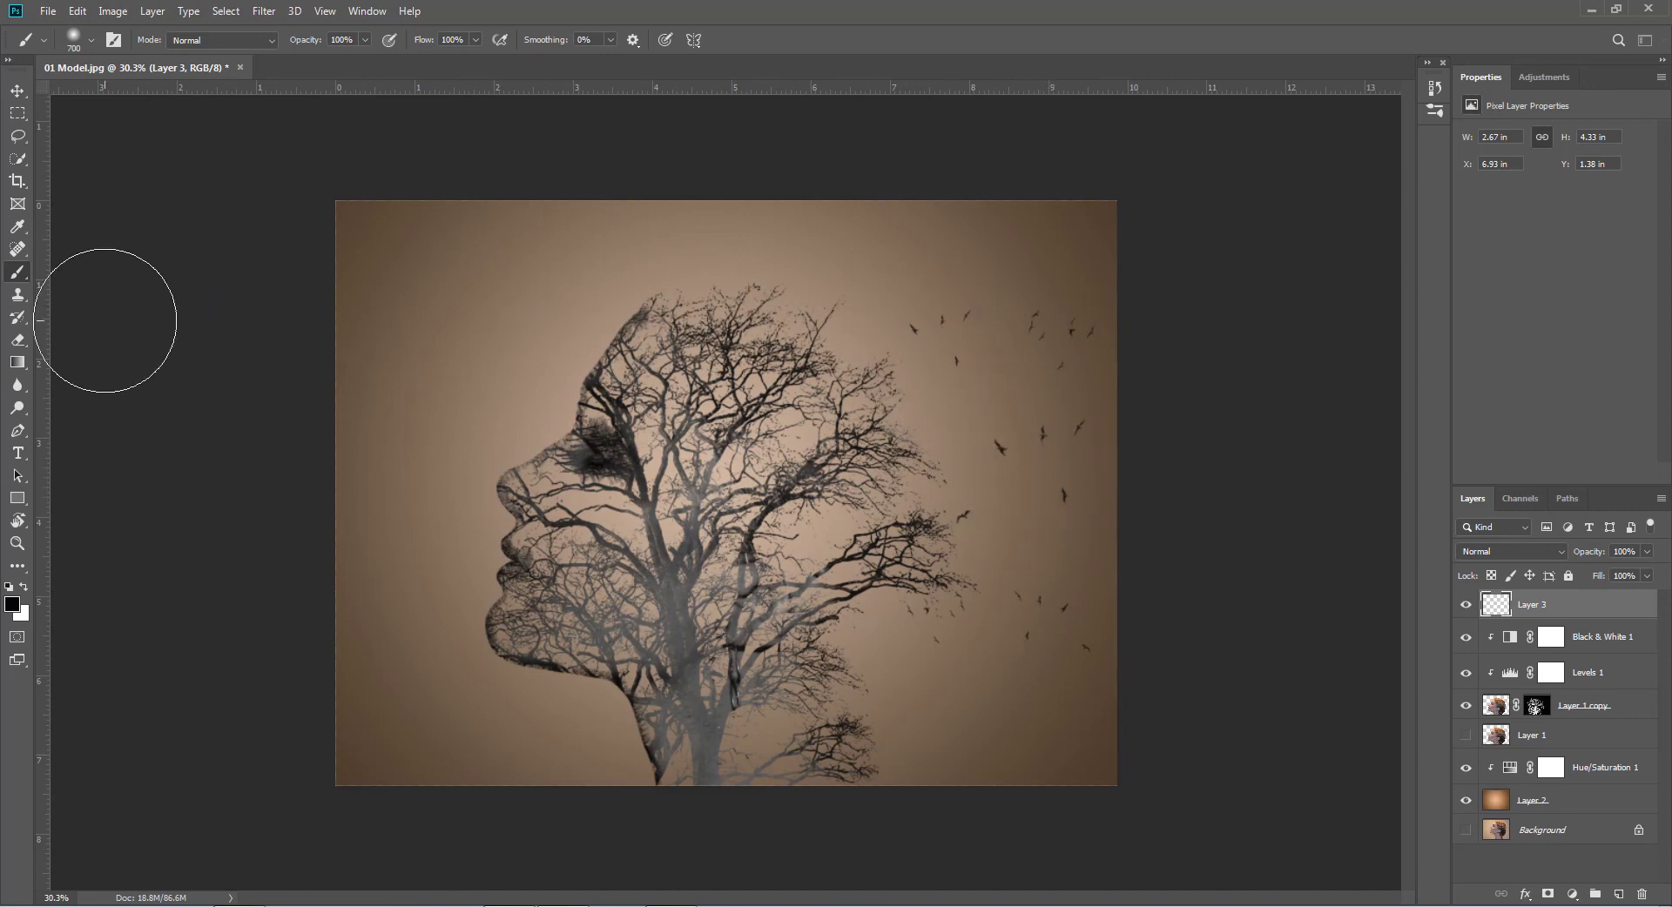
# Erase the stray birds near the tree top and at the lower right.
pyautogui.click(18, 339)
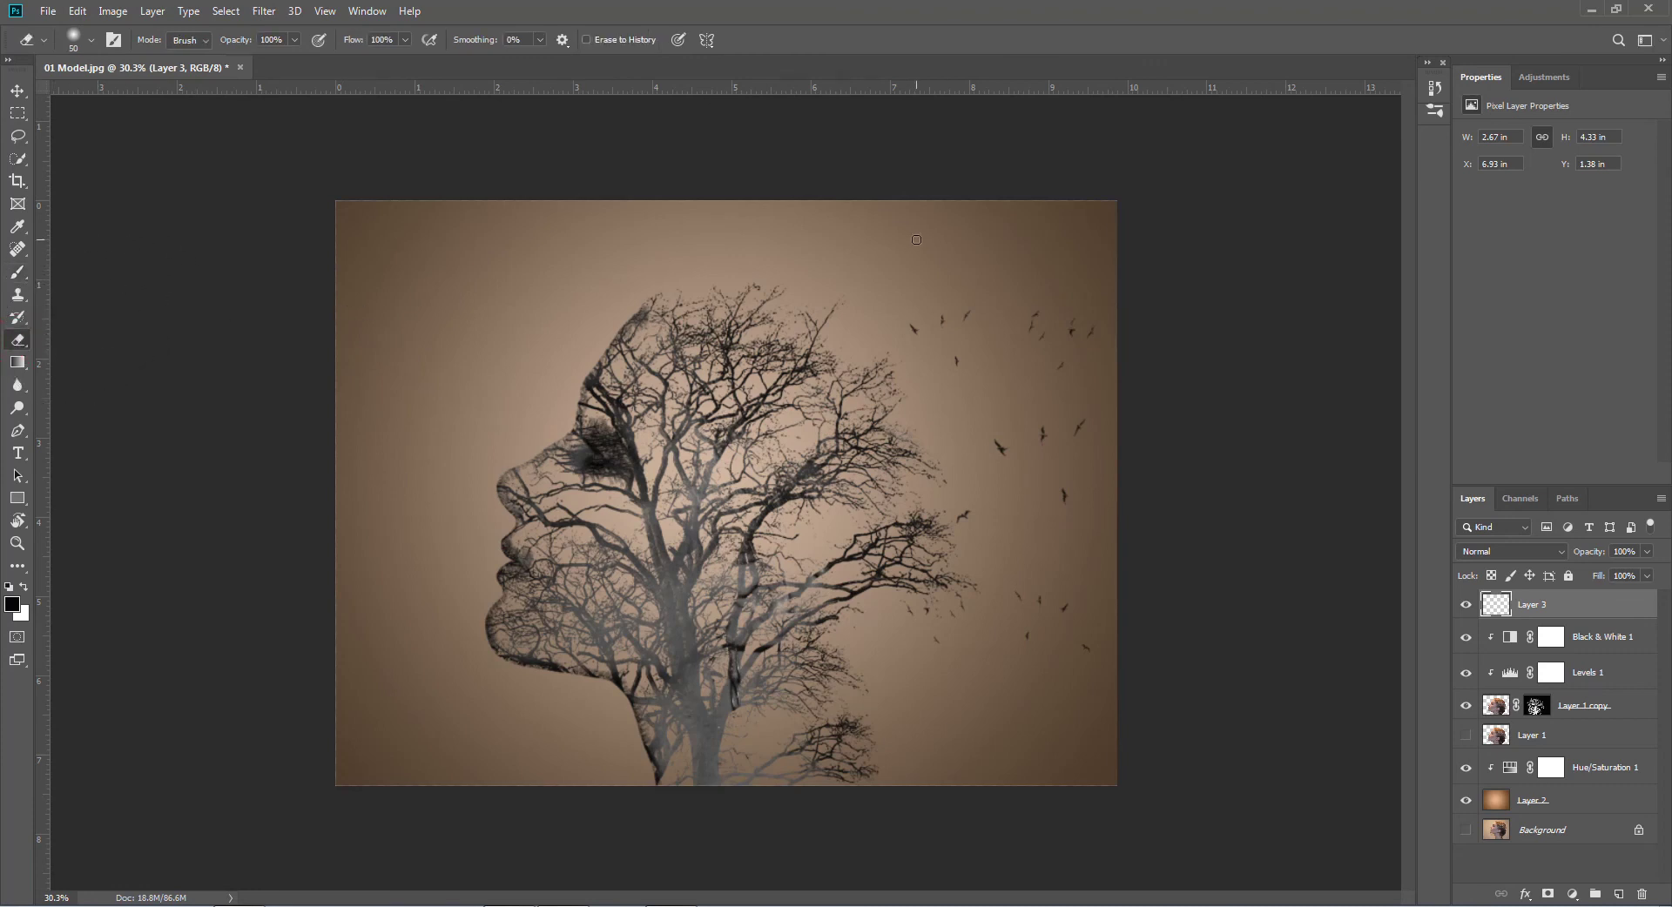
pyautogui.click(942, 310)
pyautogui.moveTo(942, 310)
pyautogui.mouseDown()
pyautogui.moveTo(942, 324)
pyautogui.moveTo(940, 306)
pyautogui.mouseUp()
pyautogui.moveTo(1074, 439); pyautogui.dragTo(1086, 414)
pyautogui.click(1571, 895)
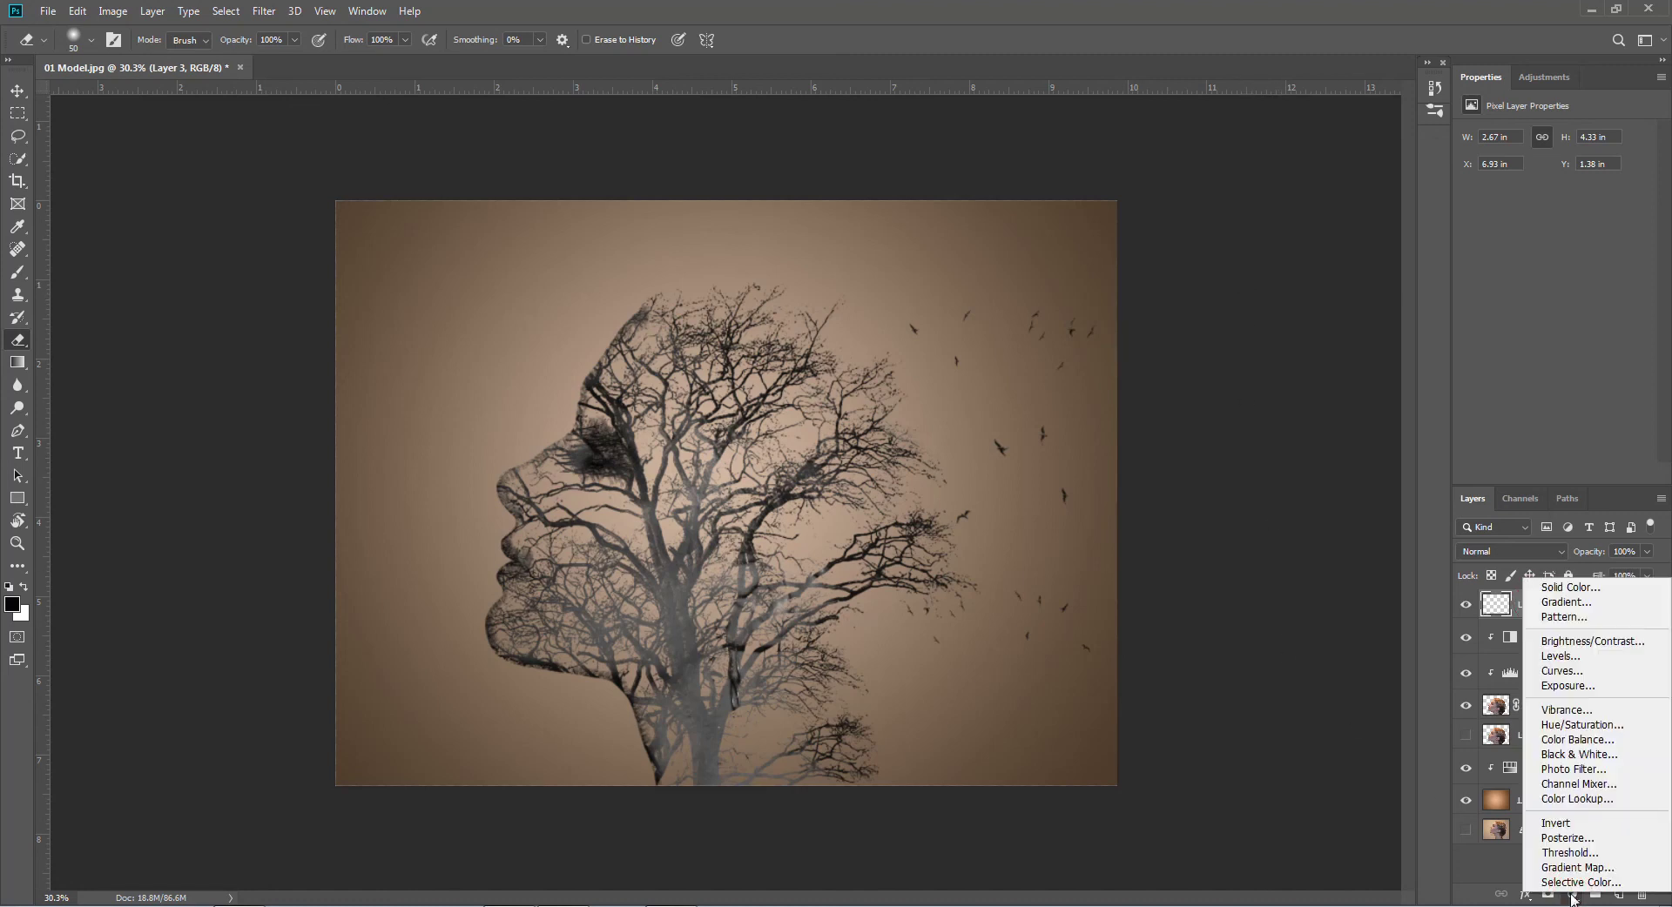
# Add a Levels 2 adjustment on top with input levels 6, 1.00, 226.
pyautogui.click(1559, 658)
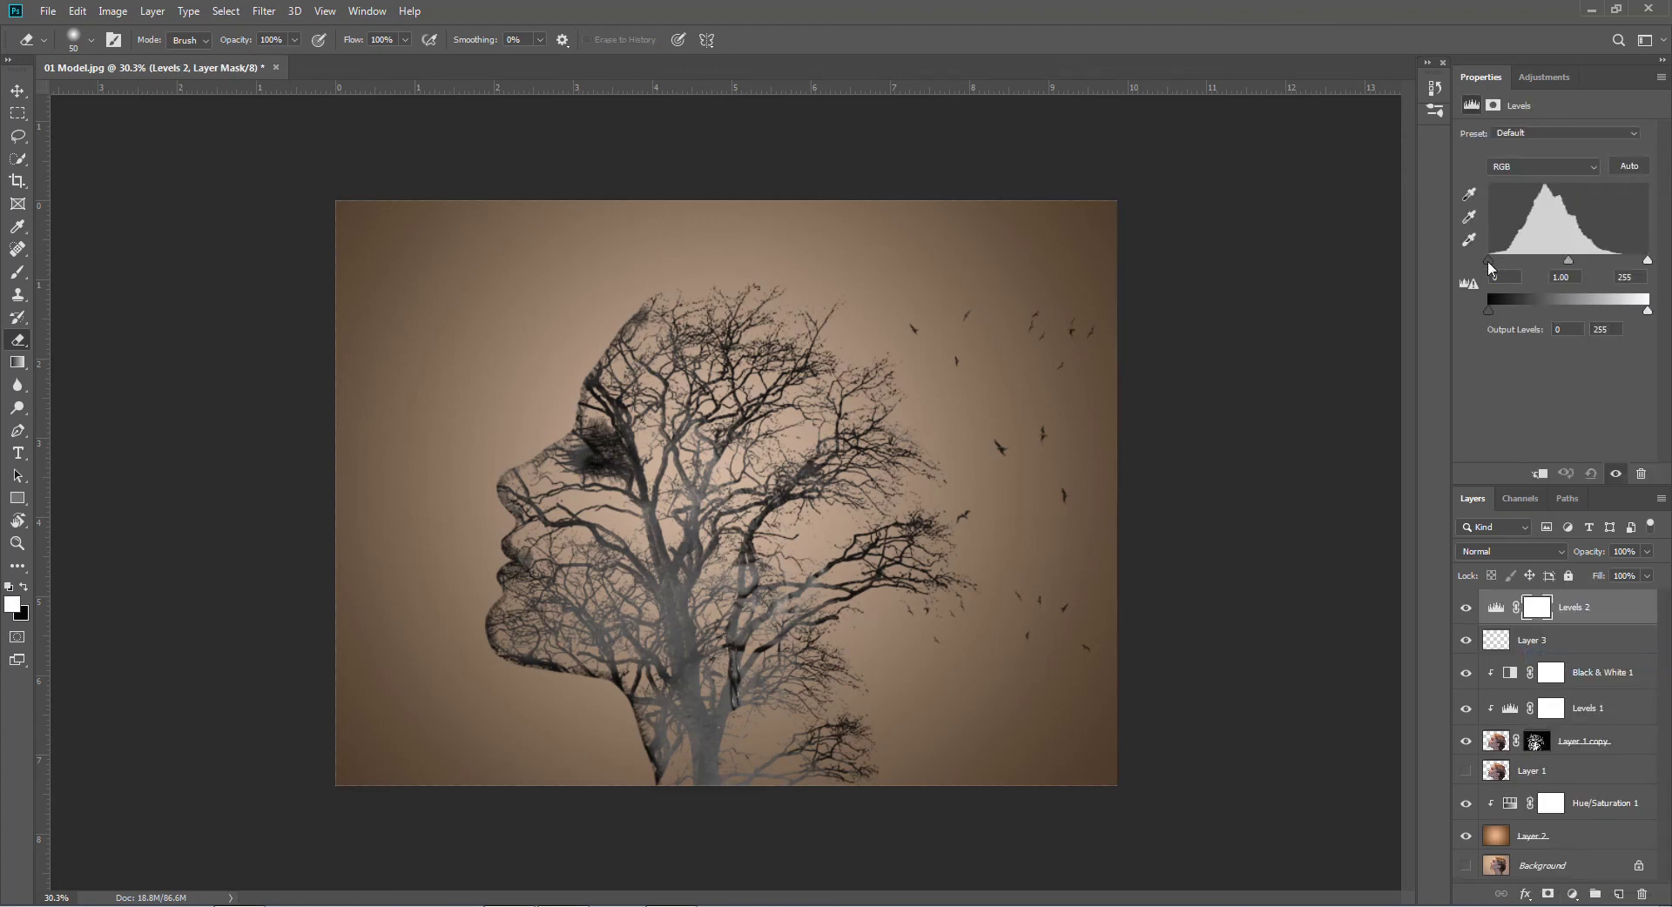
pyautogui.moveTo(1488, 260); pyautogui.dragTo(1494, 262)
pyautogui.moveTo(1644, 263); pyautogui.dragTo(1630, 260)
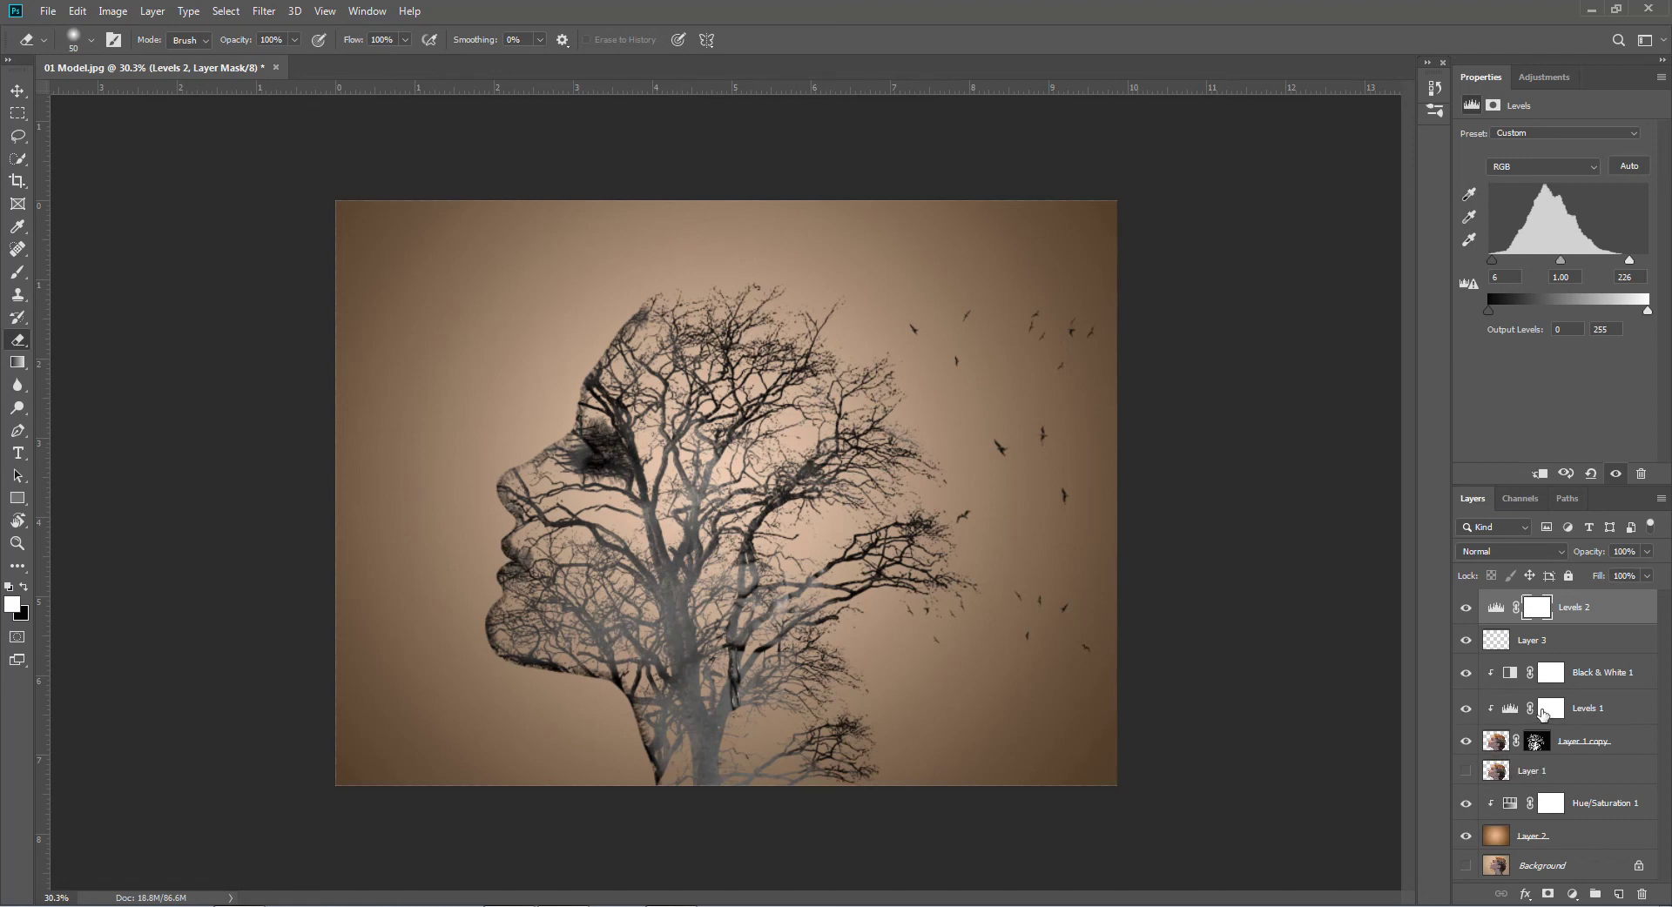
# Raise the Levels 1 midtone to 0.95 to lighten it.
pyautogui.click(1511, 712)
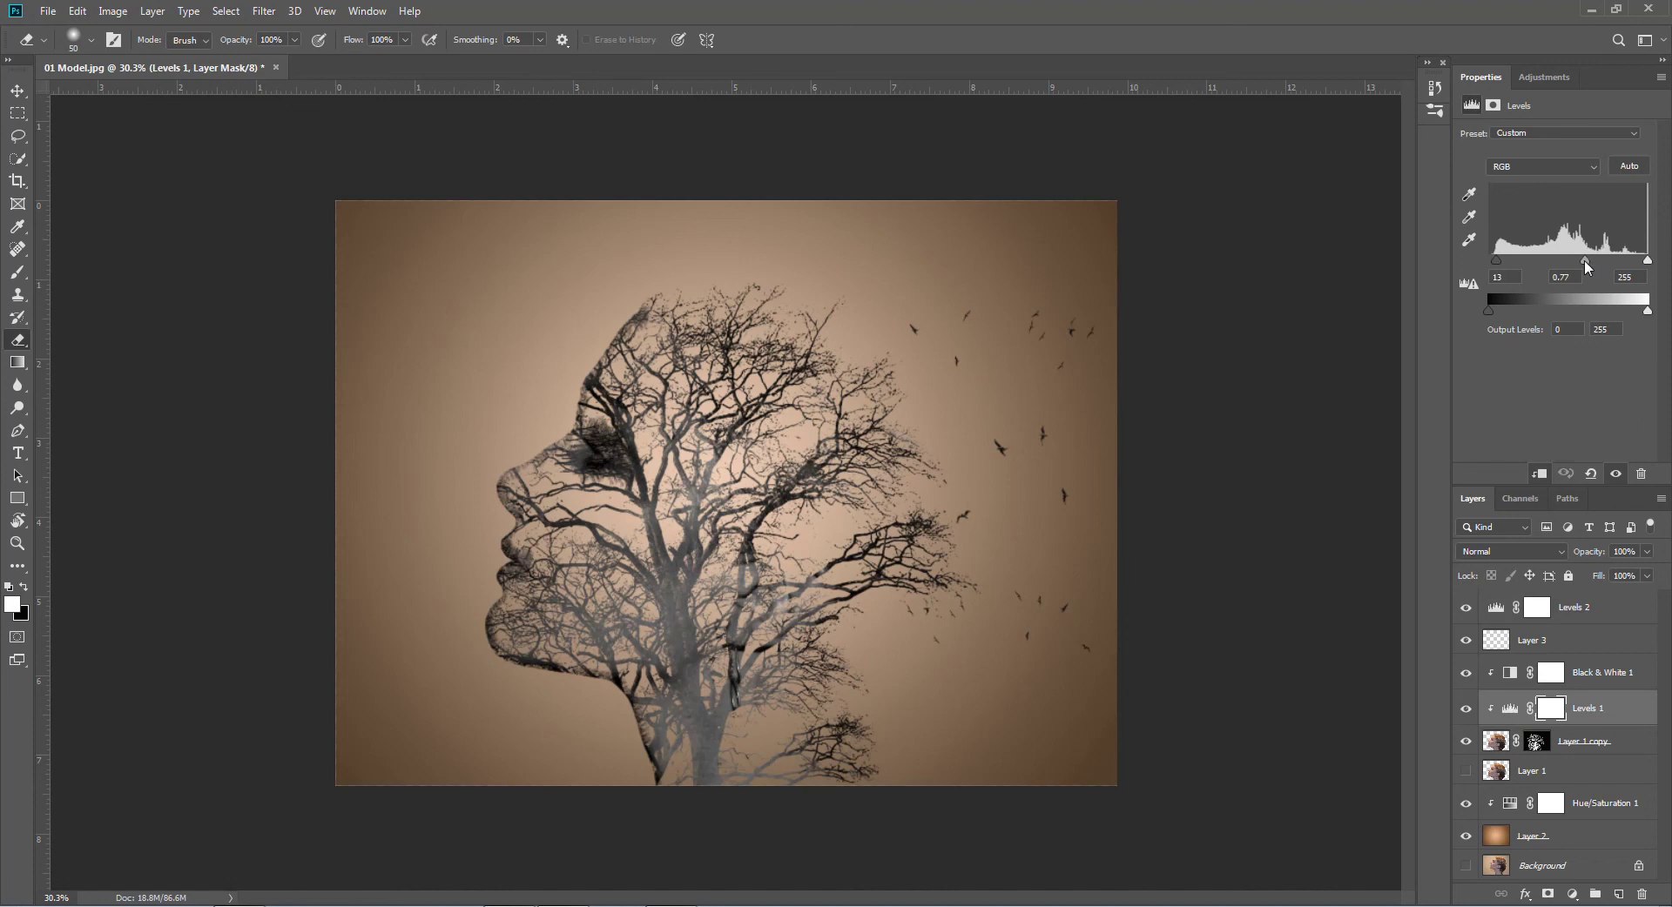
pyautogui.moveTo(1585, 261); pyautogui.dragTo(1581, 261)
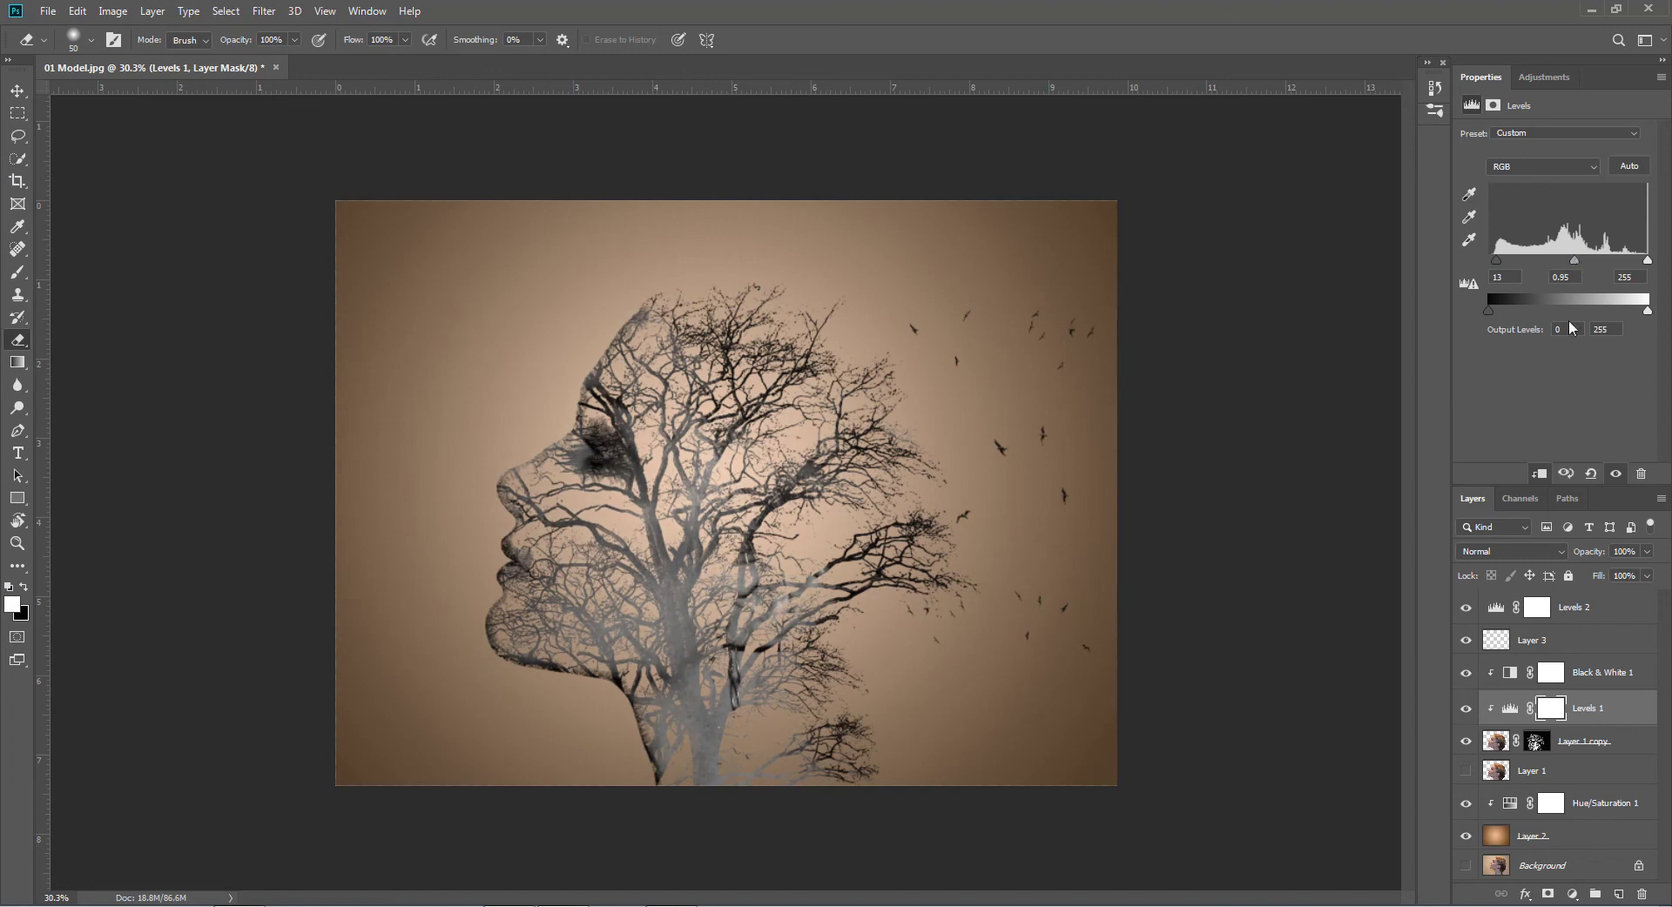
pyautogui.scroll(1, 1305, 400)
pyautogui.scroll(1, 1305, 400)
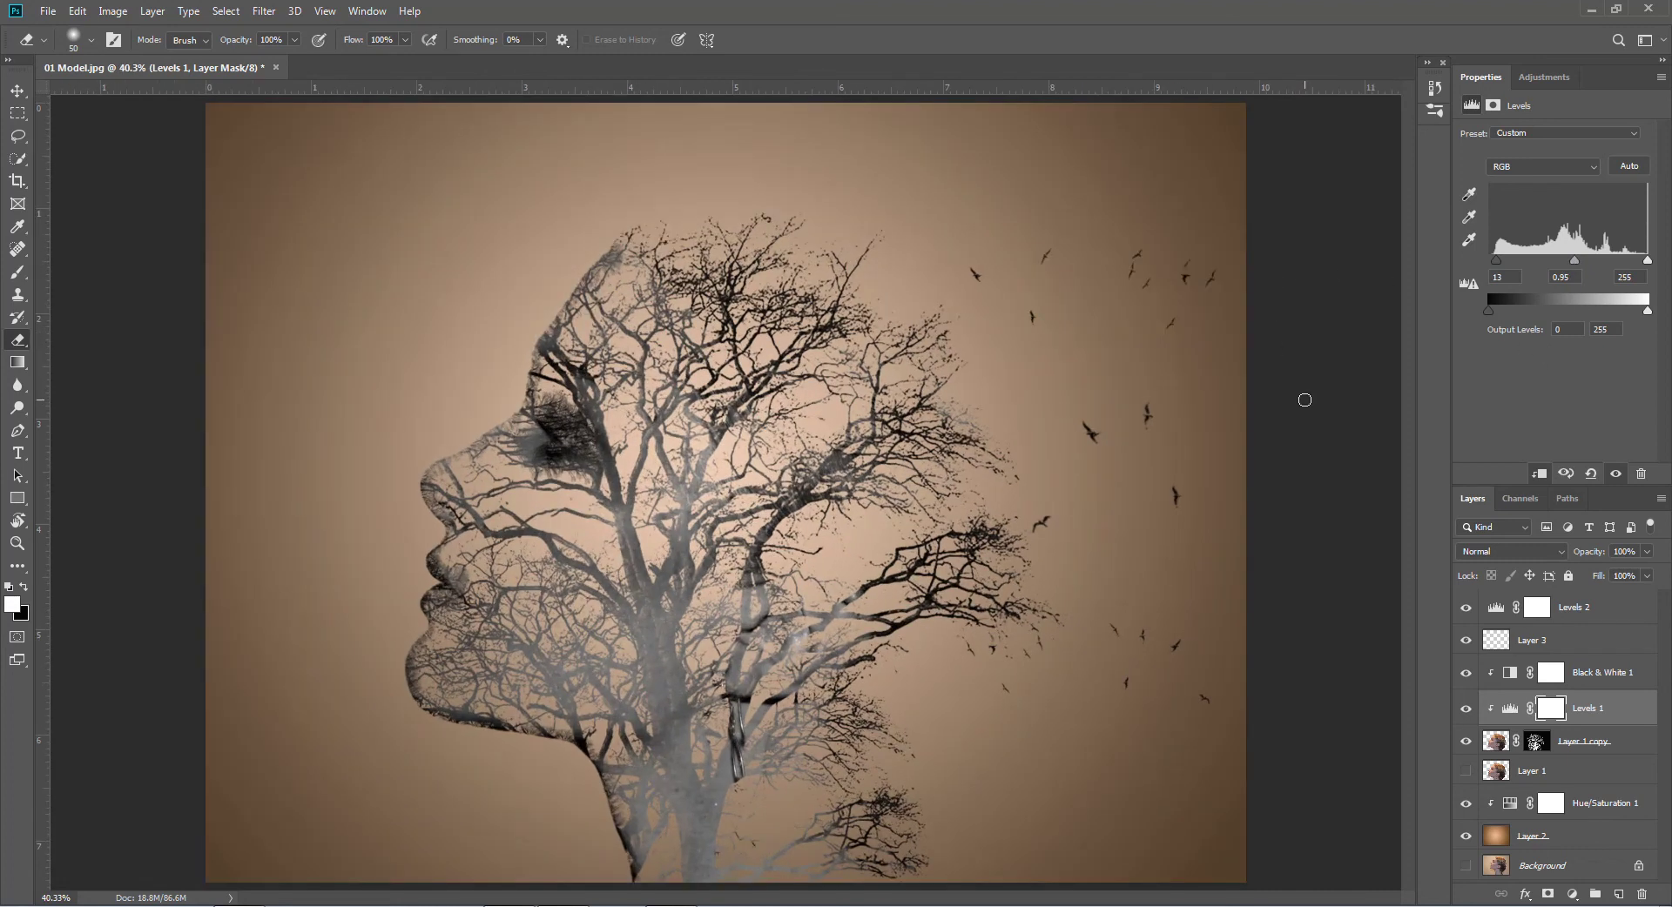